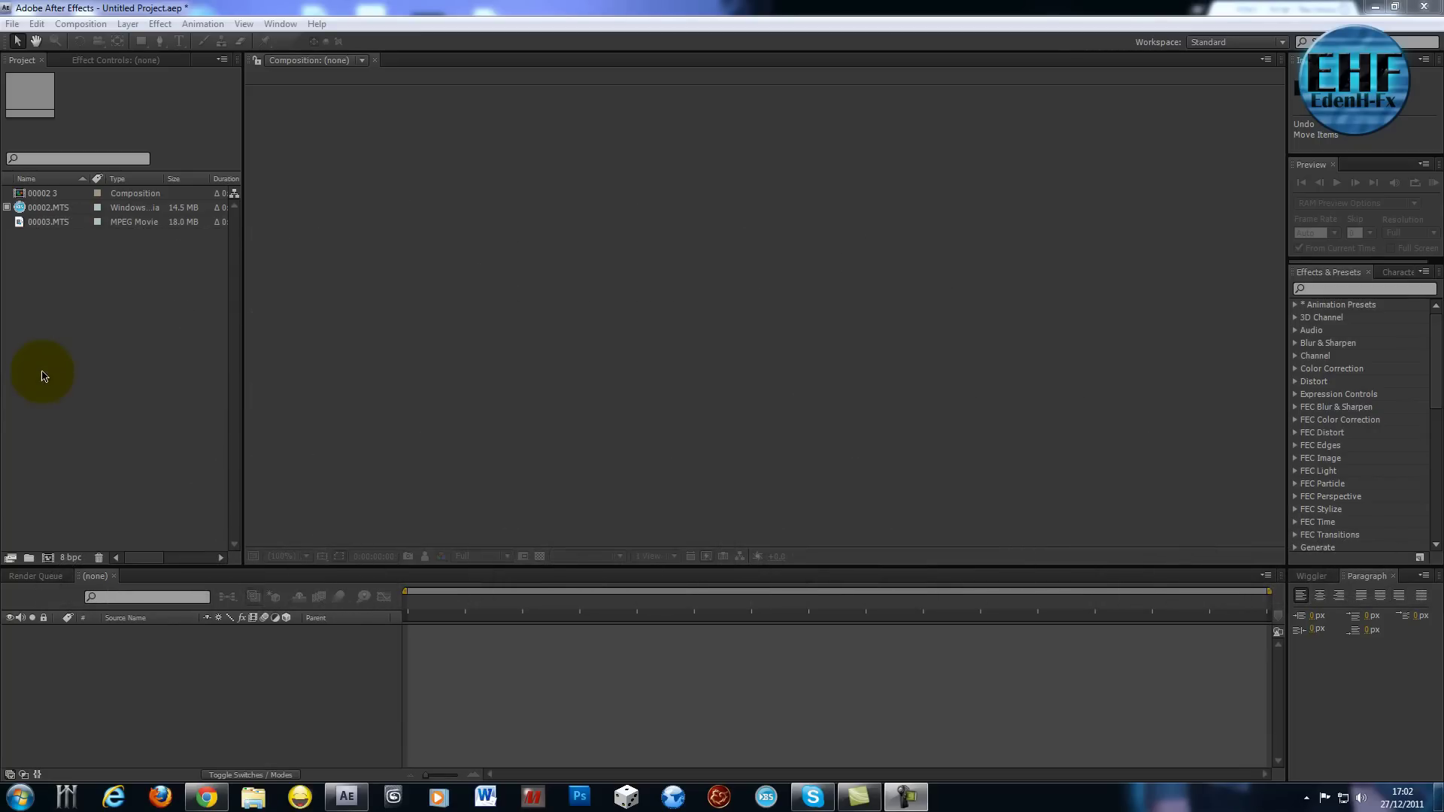
- Build a single sequenced composition from clips 00002.MTS and 00003.MTS
left_click(48, 221)
left_click_drag(43, 209, 48, 558)
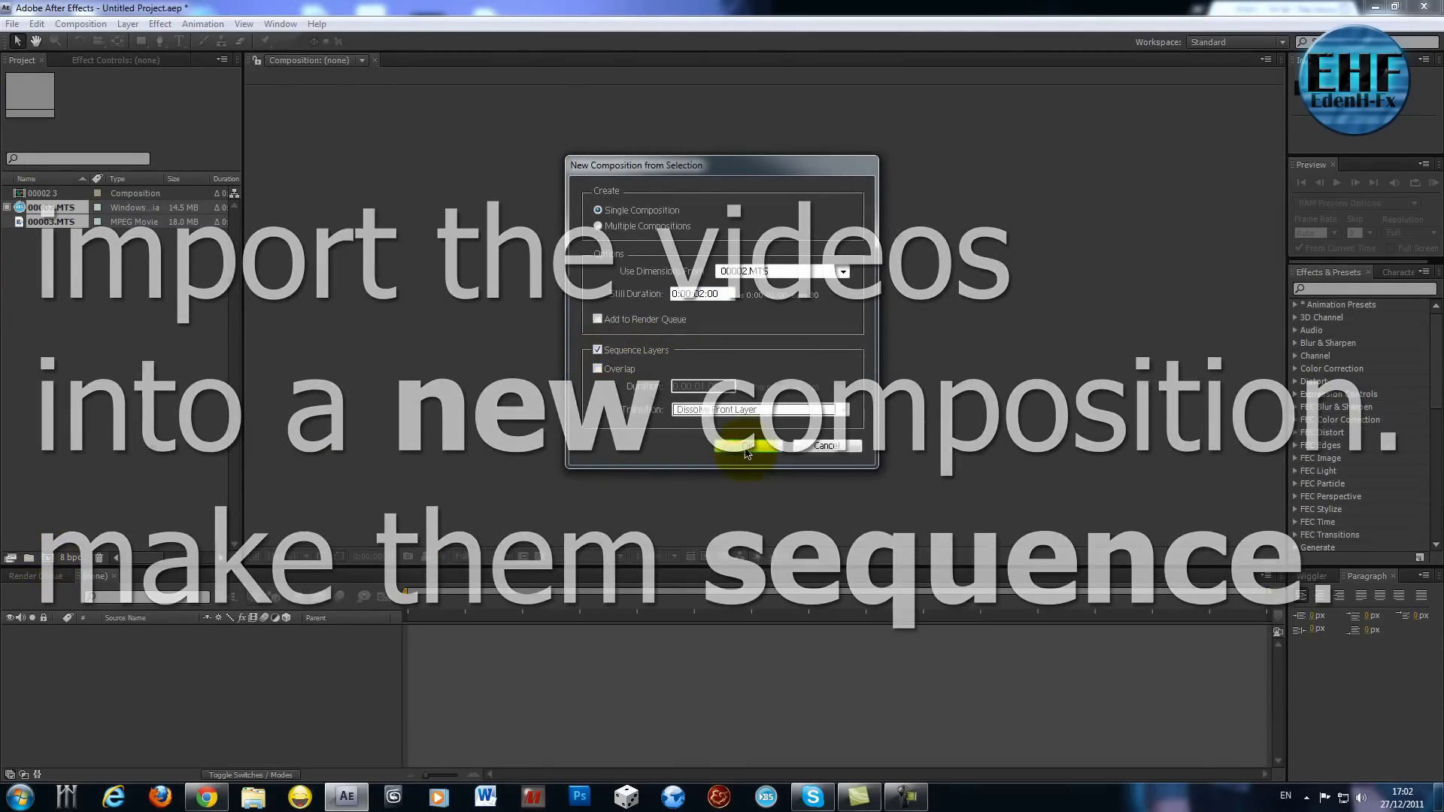
- Confirm the sequenced composition and trim the 00002.MTS layer at the chosen cut points
left_click(748, 442)
left_click(321, 678)
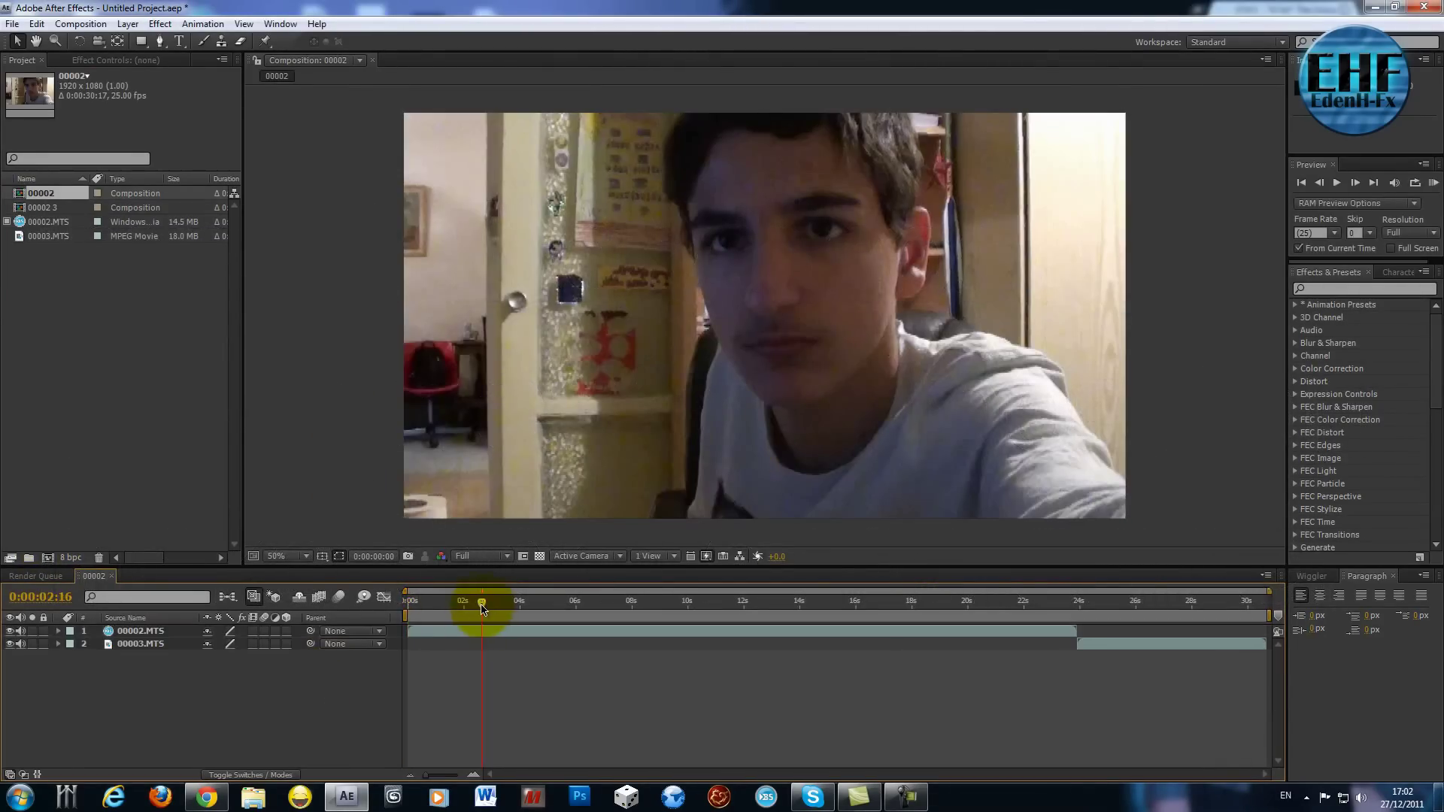
mouse_move(476, 602)
left_mouse_down()
mouse_move(516, 610)
mouse_move(491, 616)
left_mouse_up()
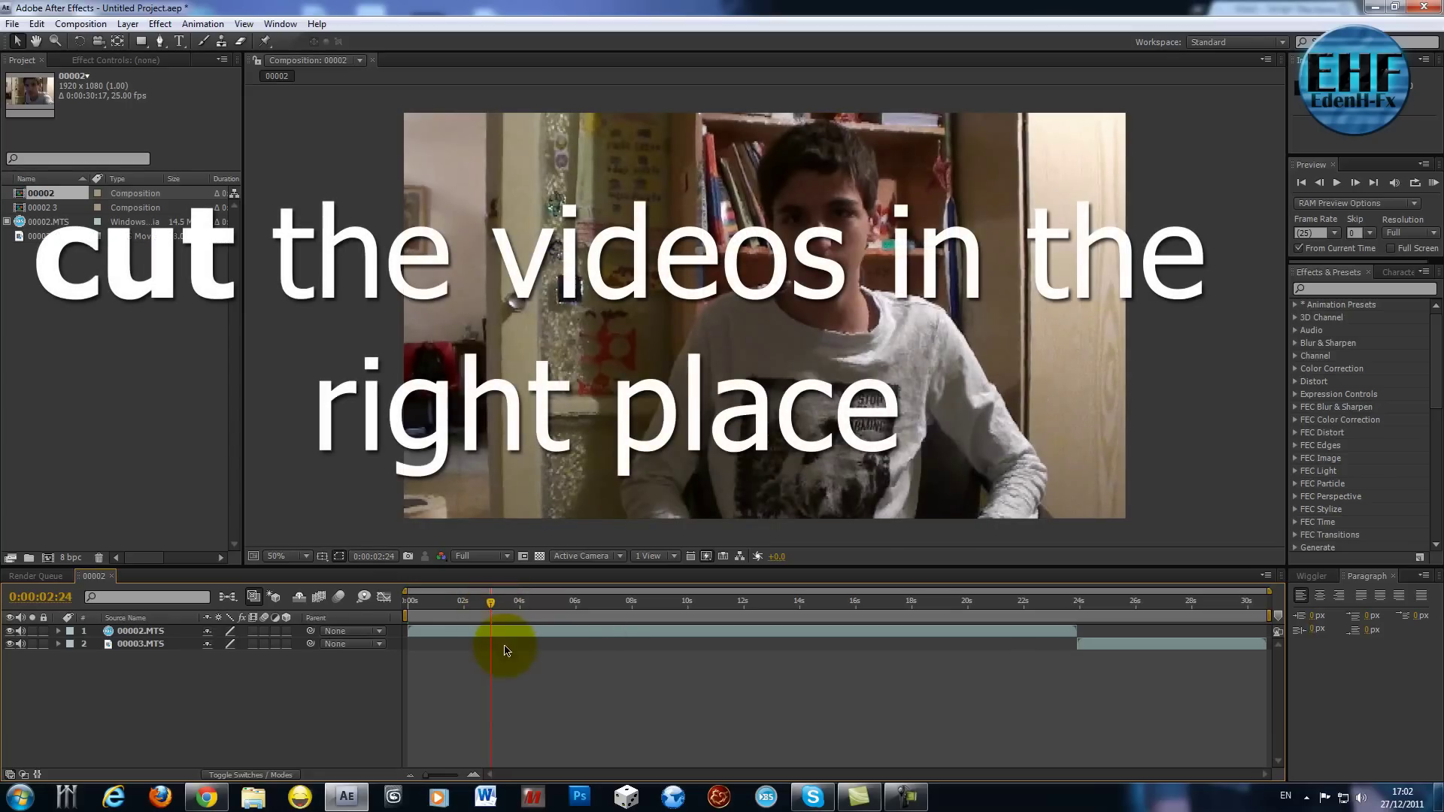
left_click(501, 636)
key("alt+bracketright")
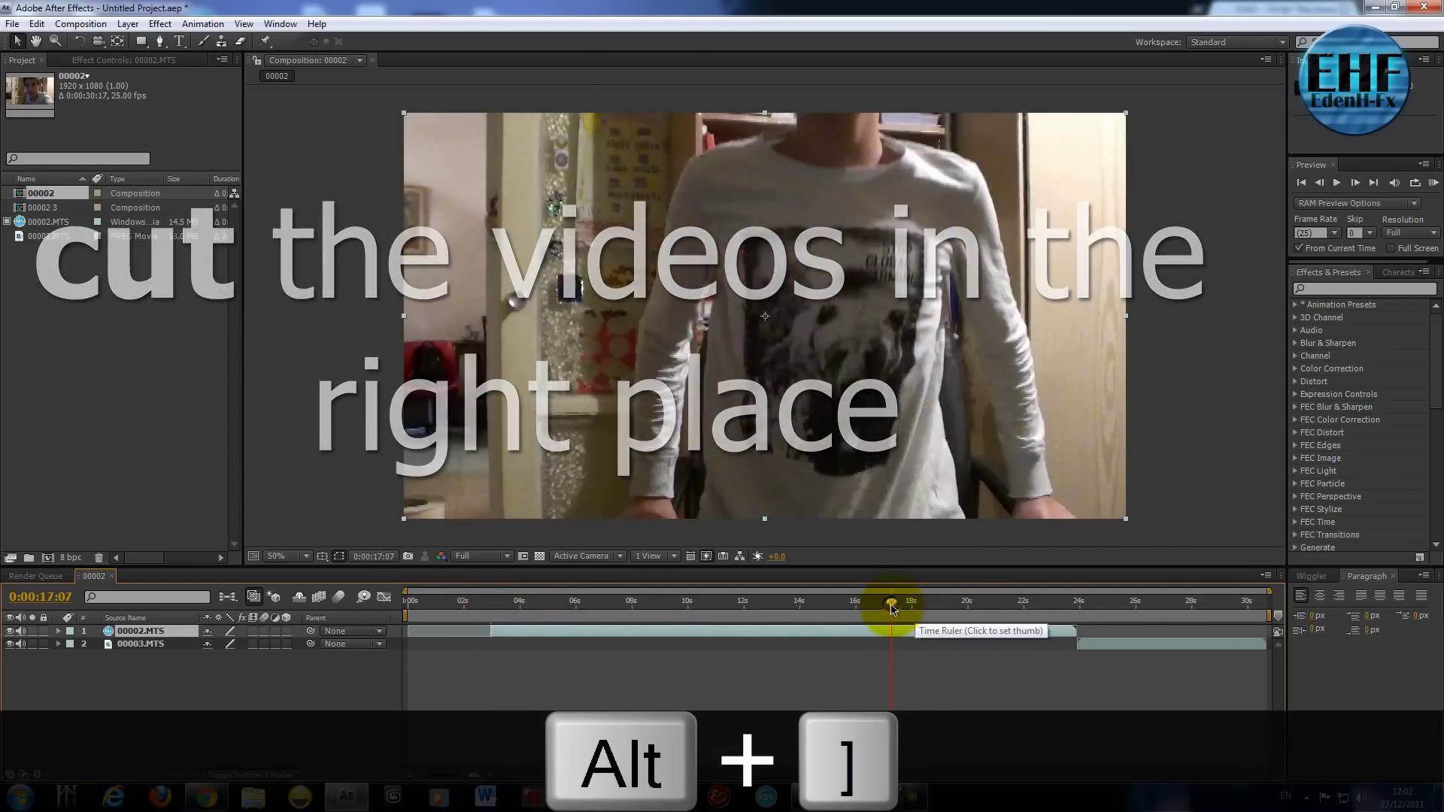
left_click_drag(892, 610, 831, 617)
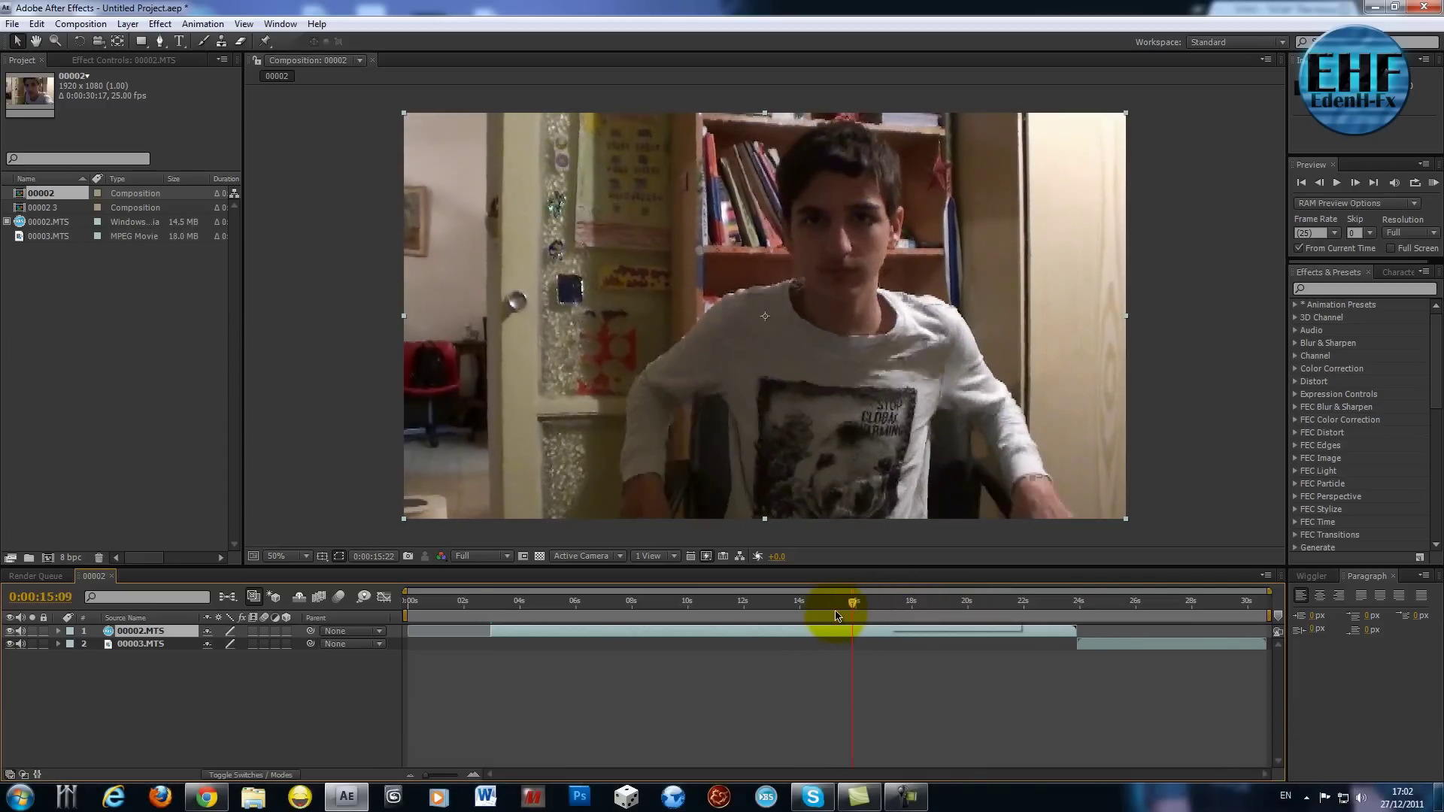
key("alt+bracketleft")
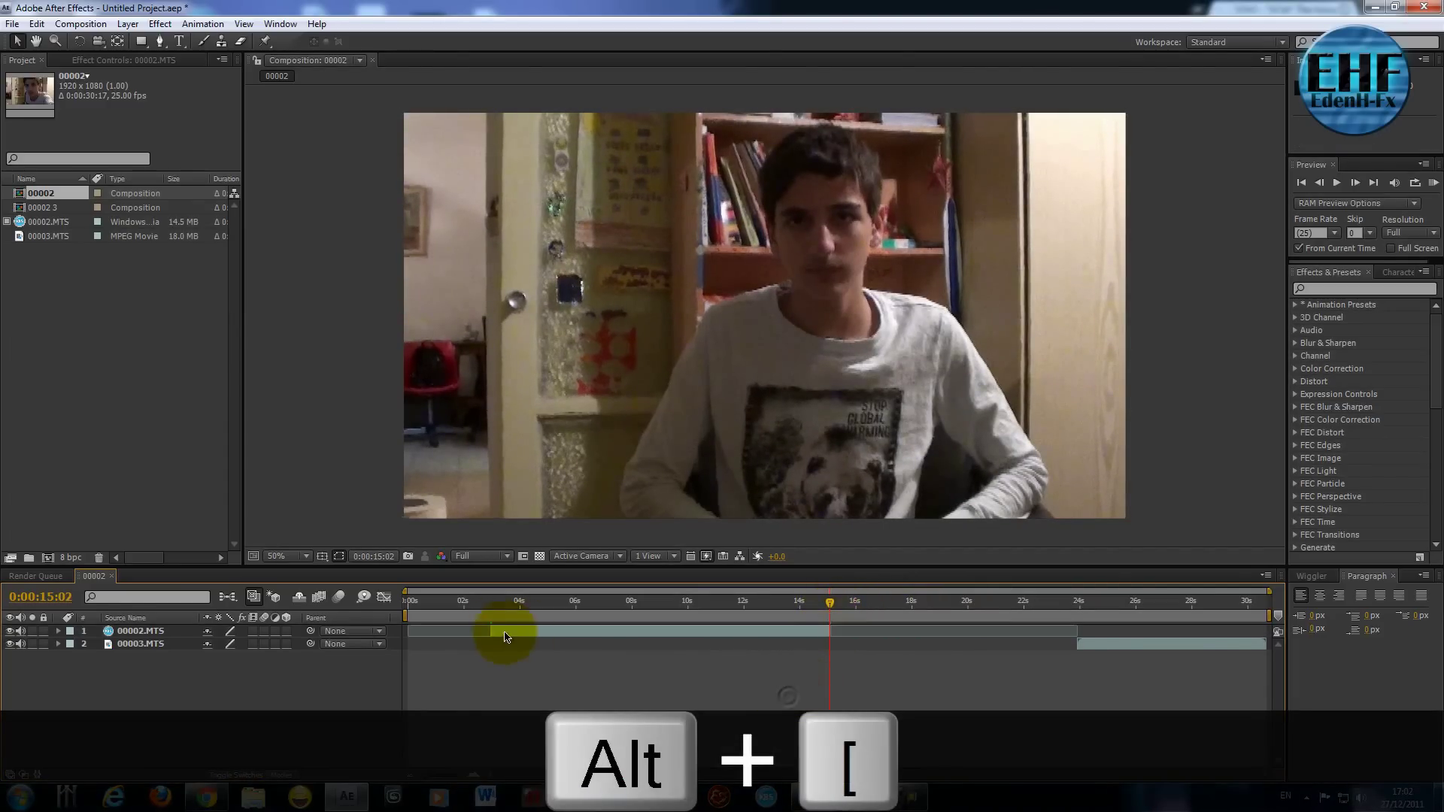
- Slide both clips so 00003.MTS overlaps the first, trimming at about 0:00:09:13
left_click_drag(506, 630, 395, 618)
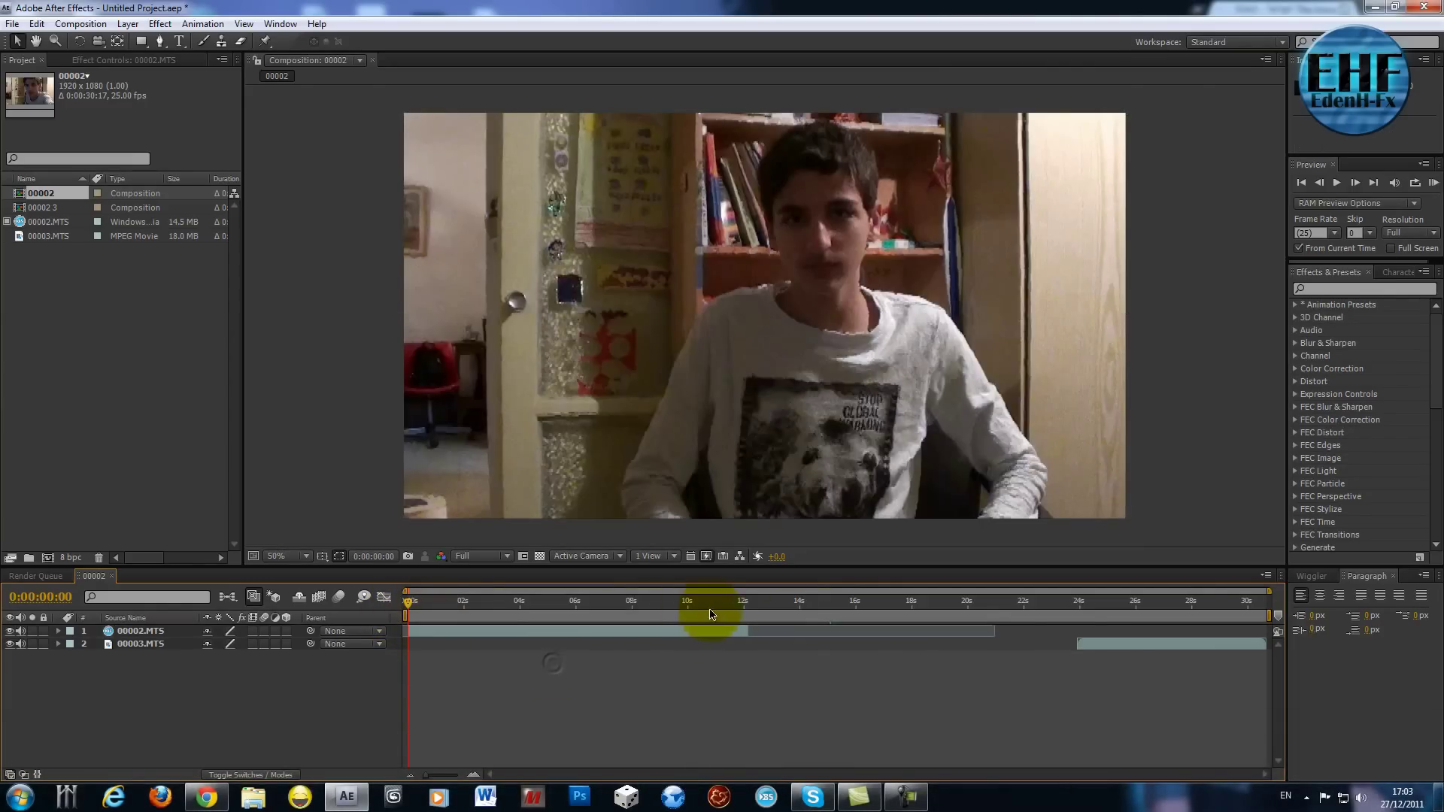
left_click_drag(1109, 649, 692, 675)
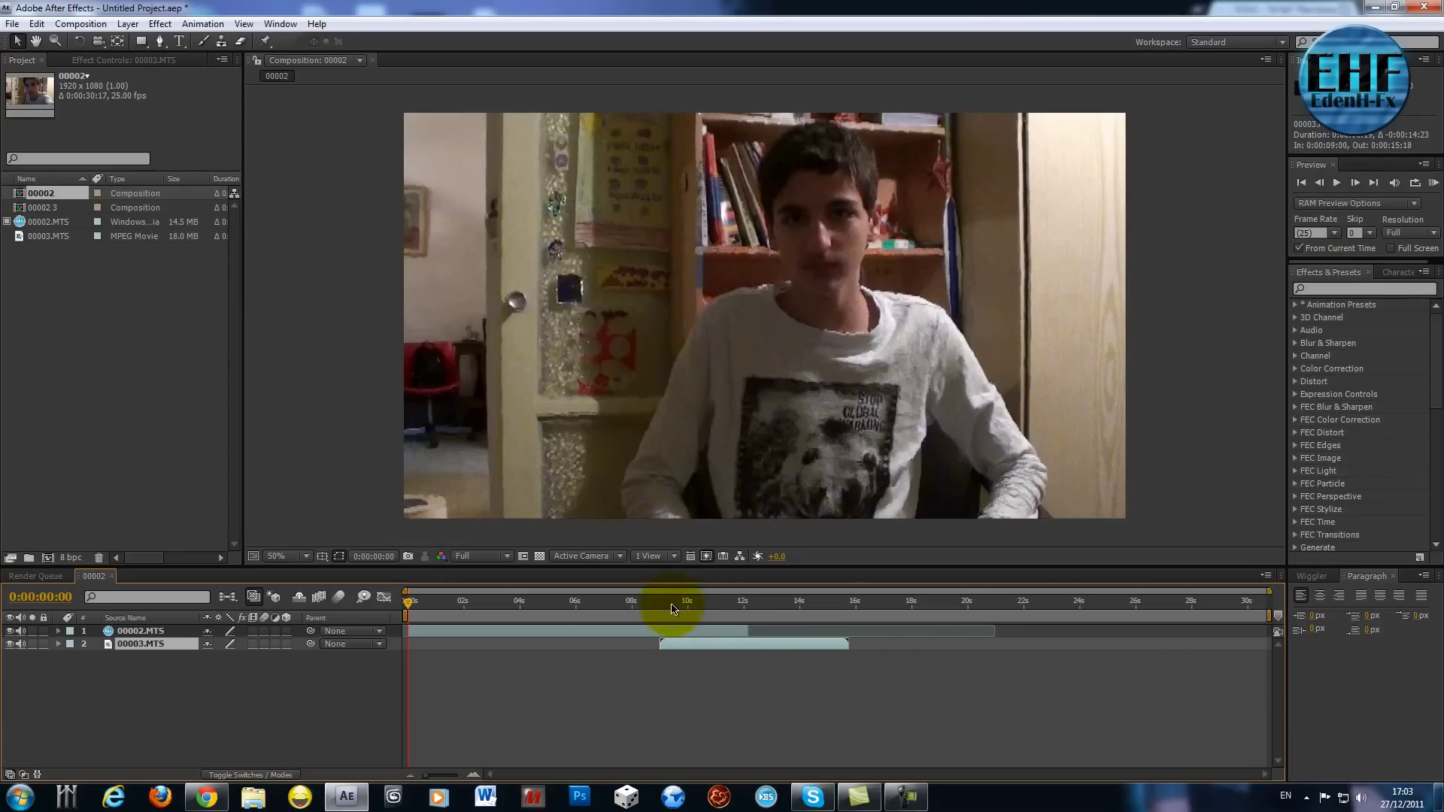
left_click_drag(665, 603, 713, 651)
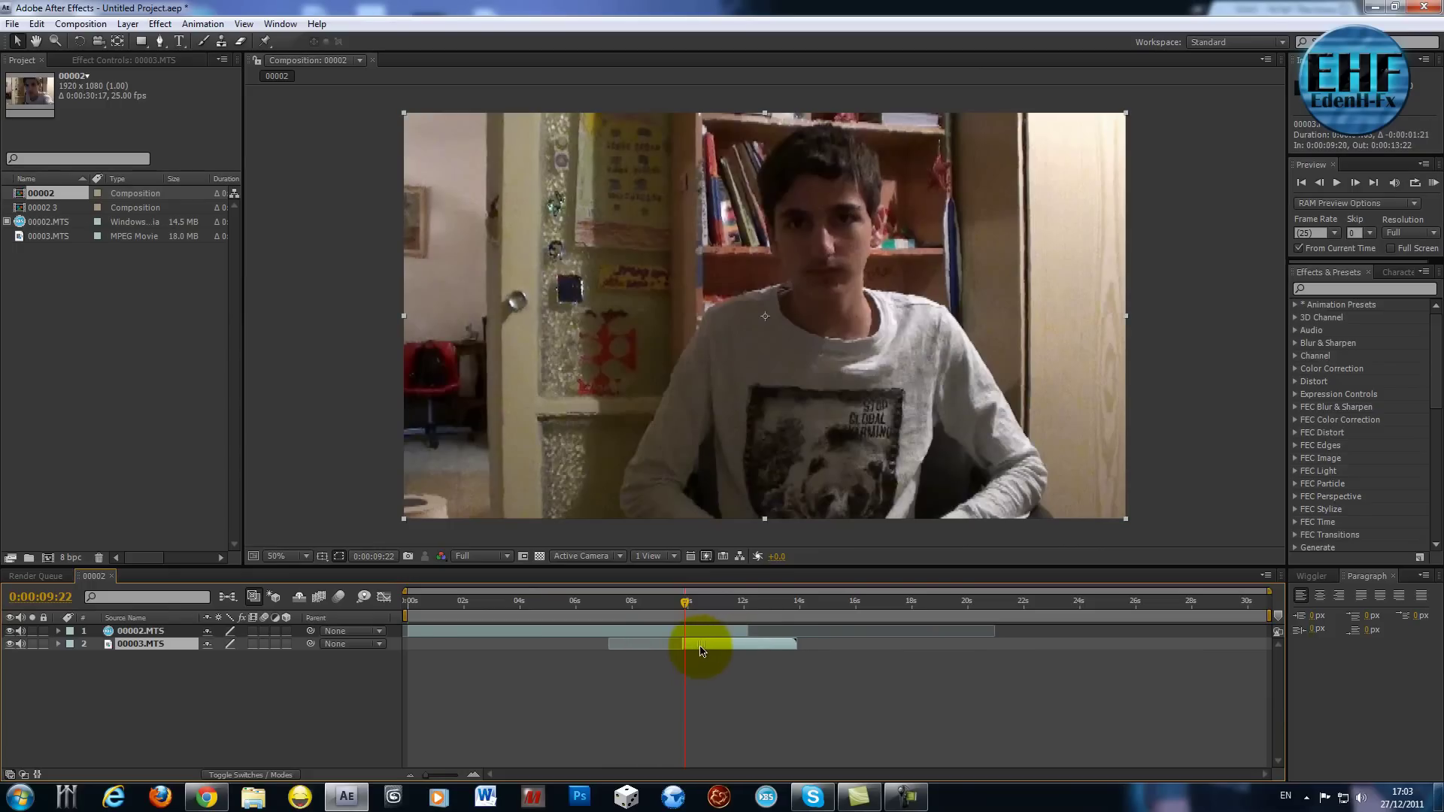
key("F10")
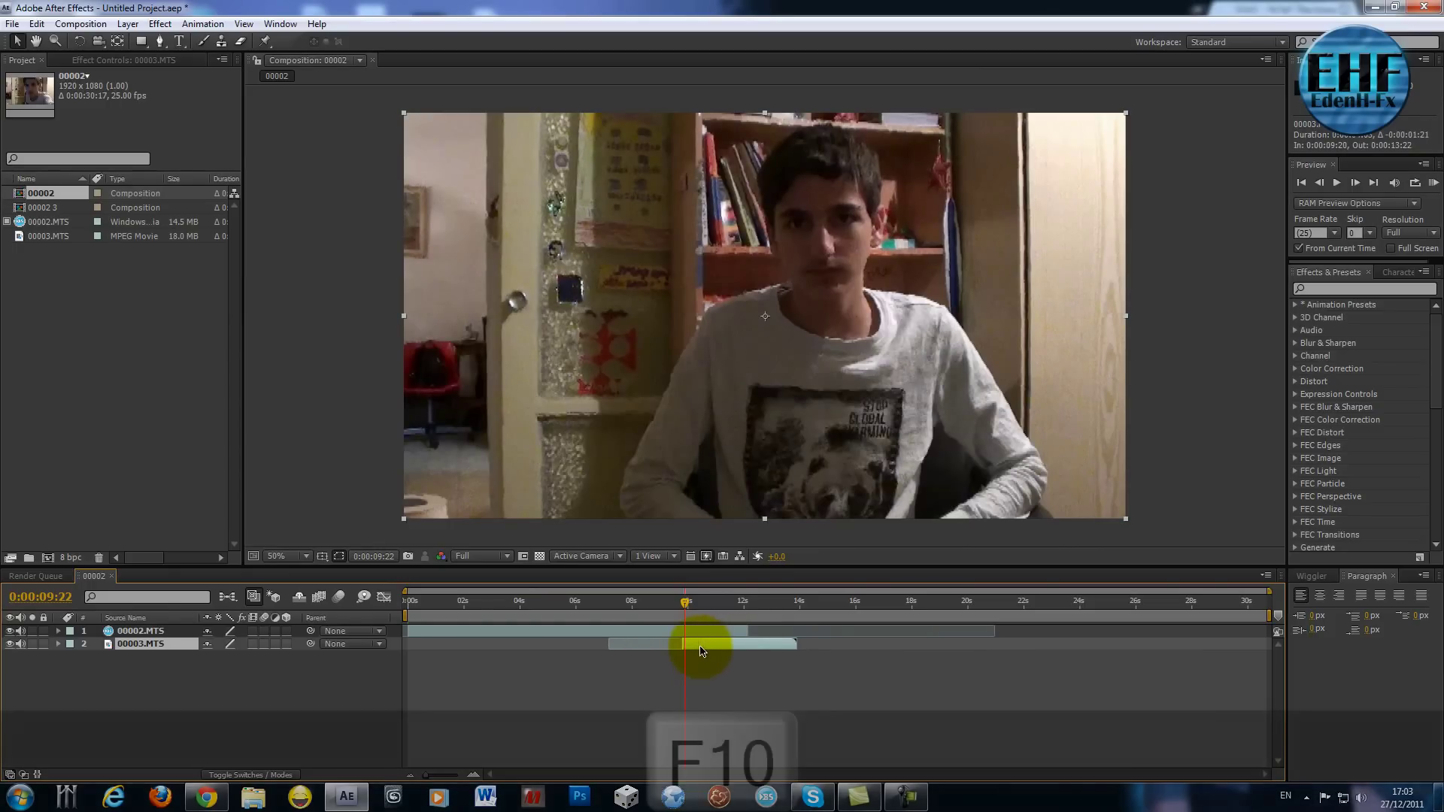
mouse_move(677, 607)
left_mouse_down()
mouse_move(647, 607)
mouse_move(674, 617)
mouse_move(690, 650)
mouse_move(723, 621)
mouse_move(747, 627)
left_mouse_up()
key("alt+]")
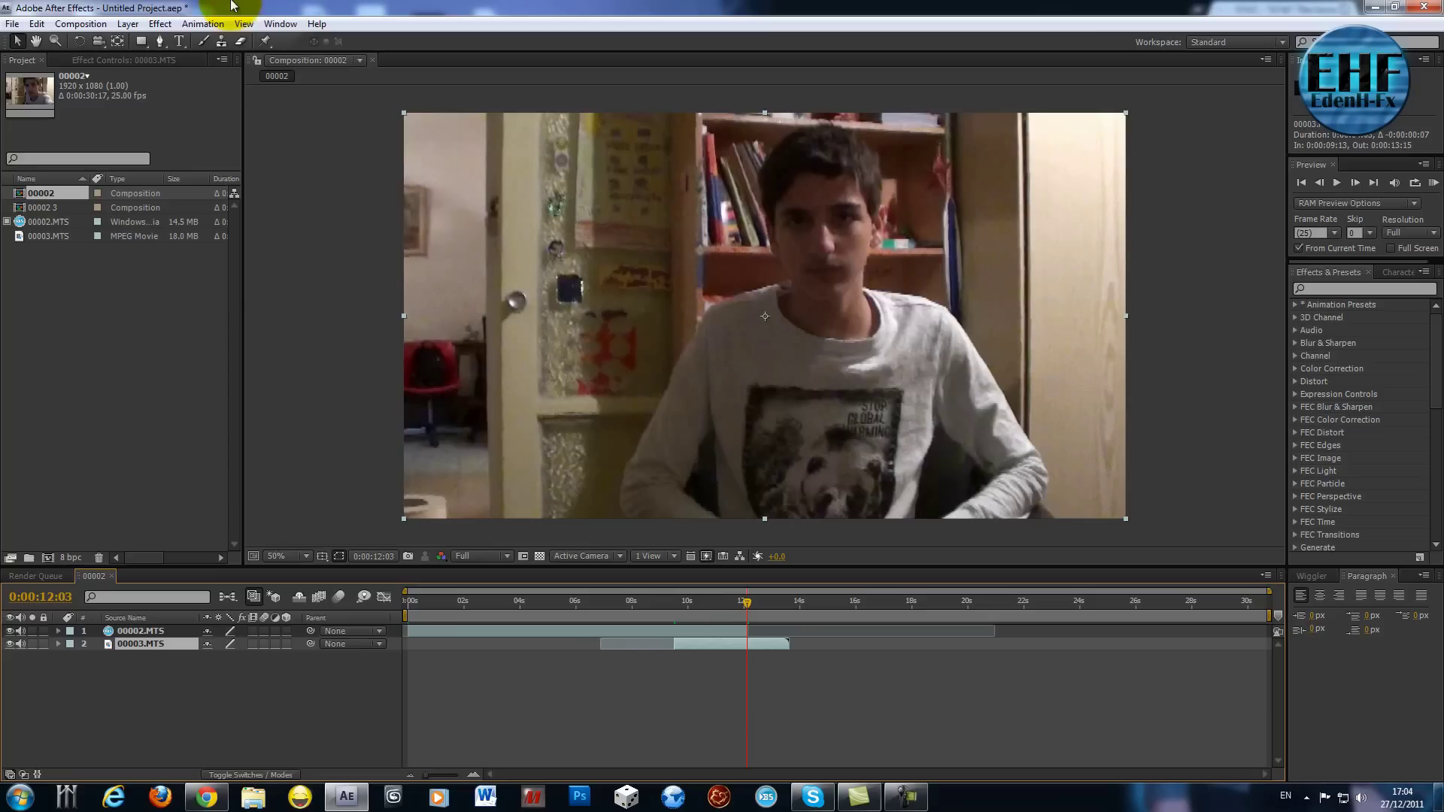
left_click(676, 607)
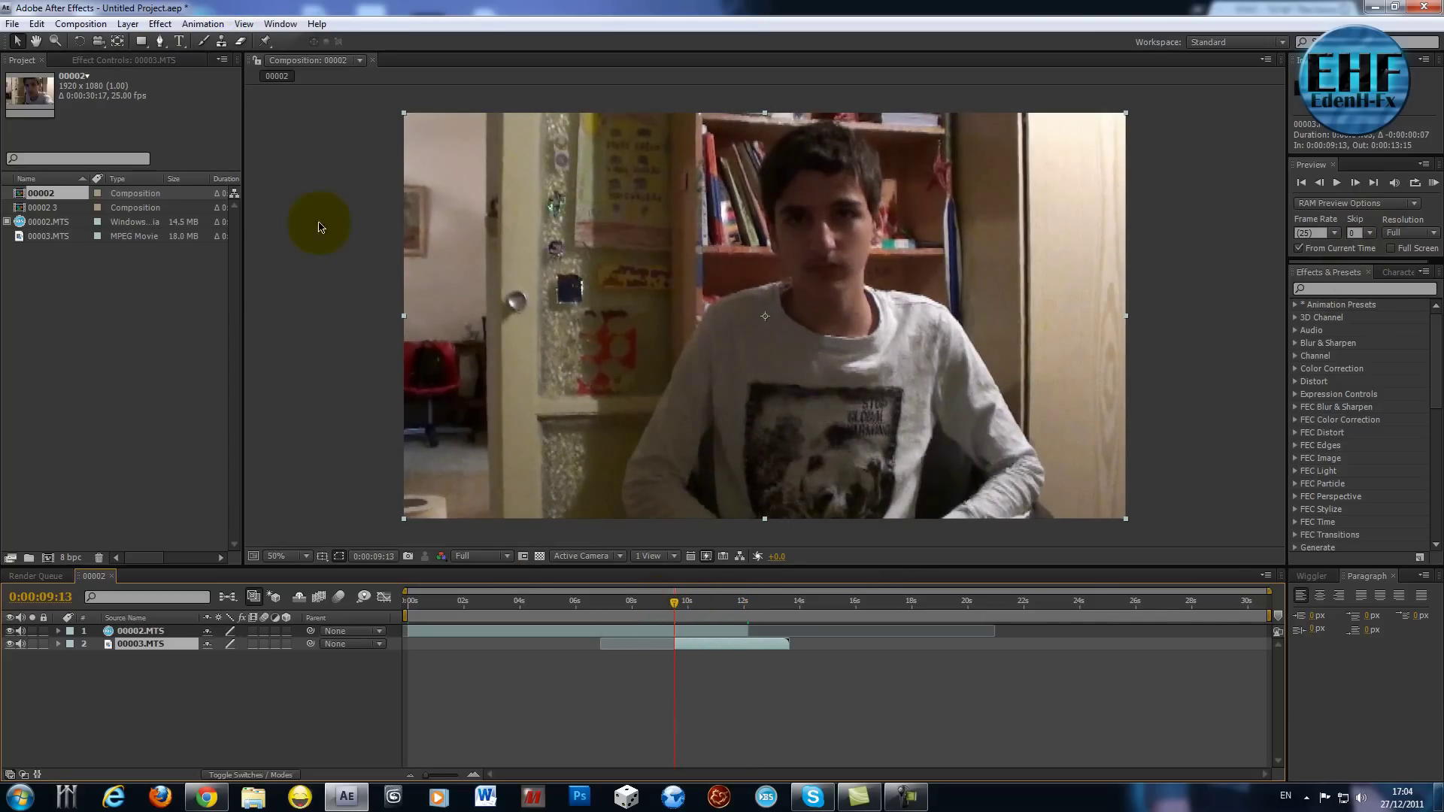
- Draw a Pen-tool mask around the seated person's body
left_click(633, 164)
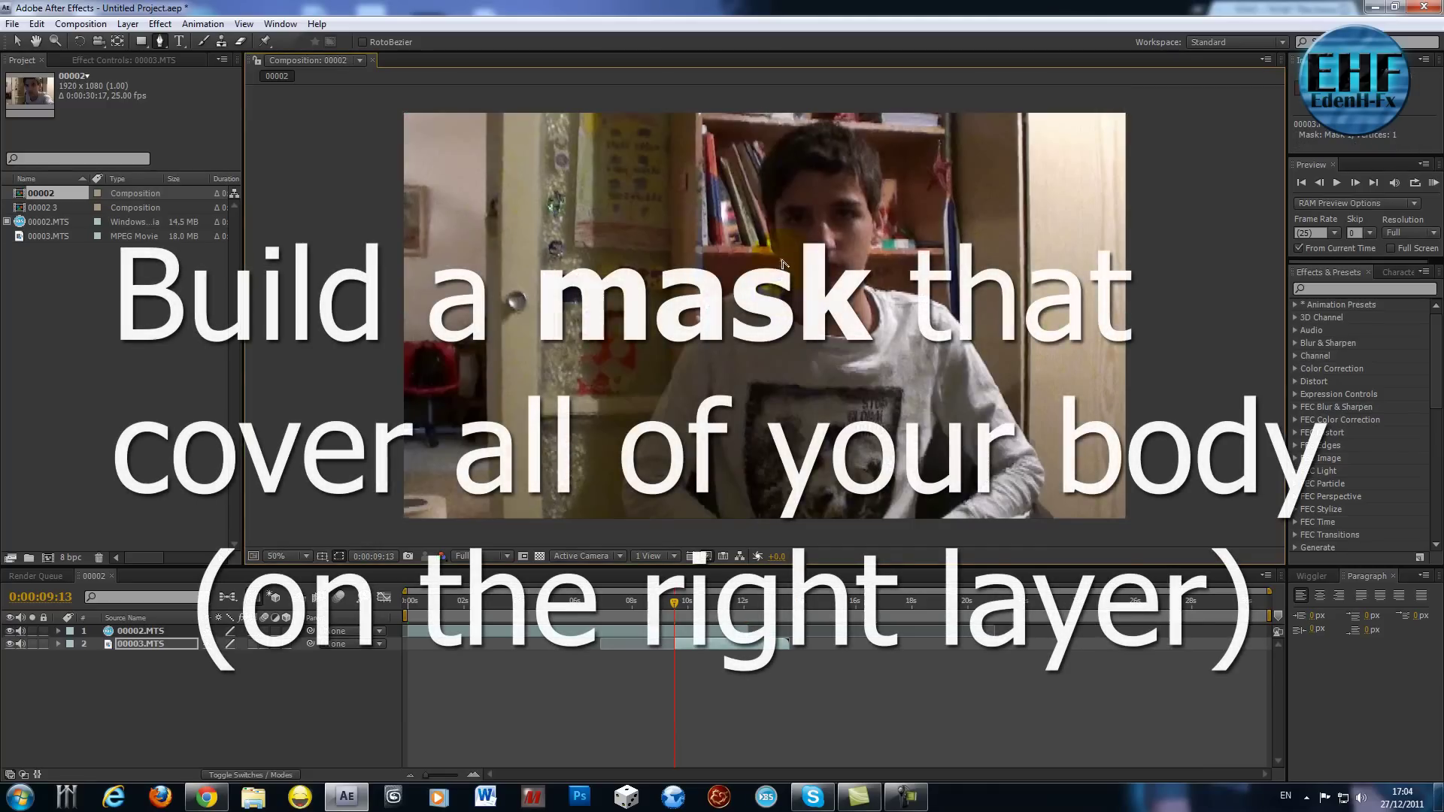
left_click(781, 261)
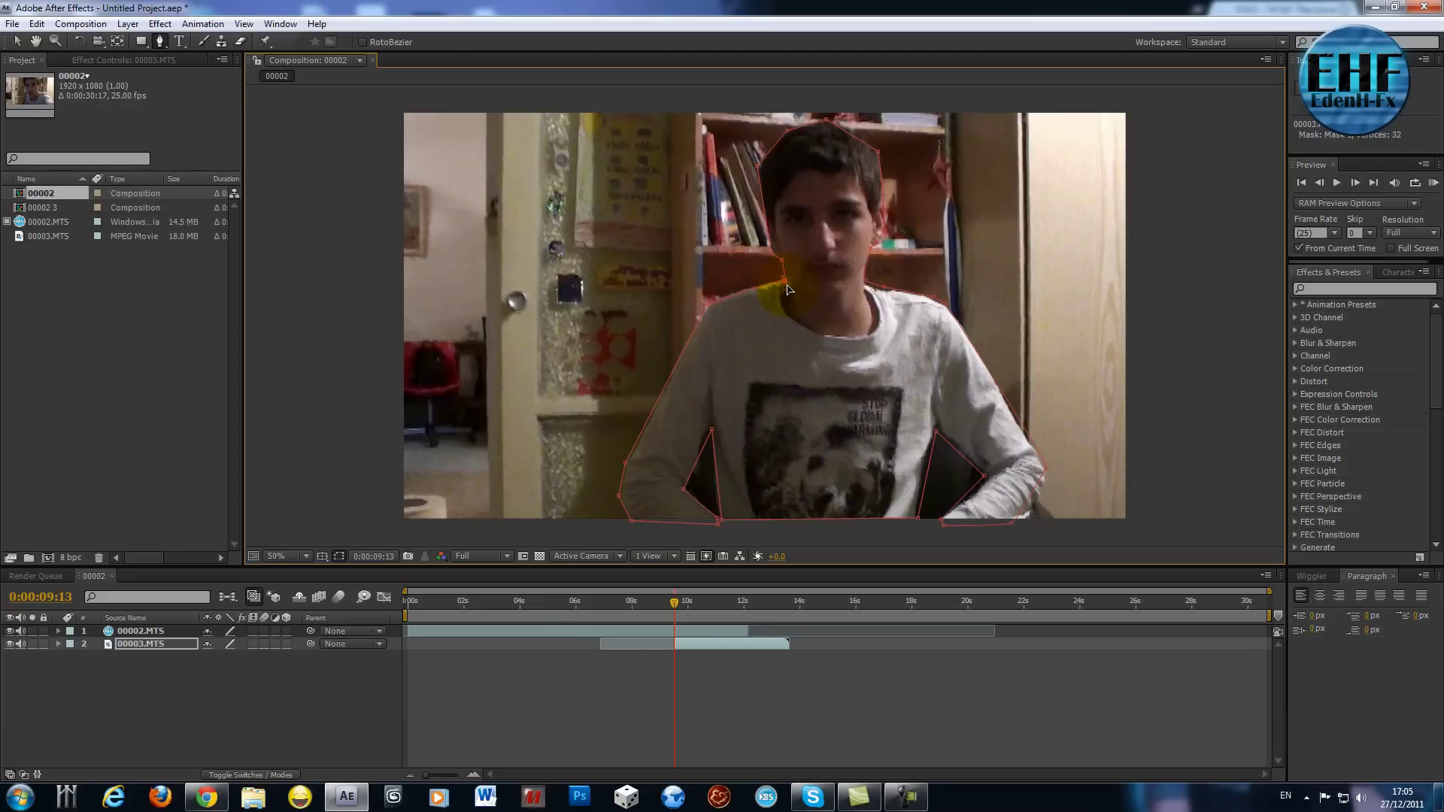
left_click(170, 724)
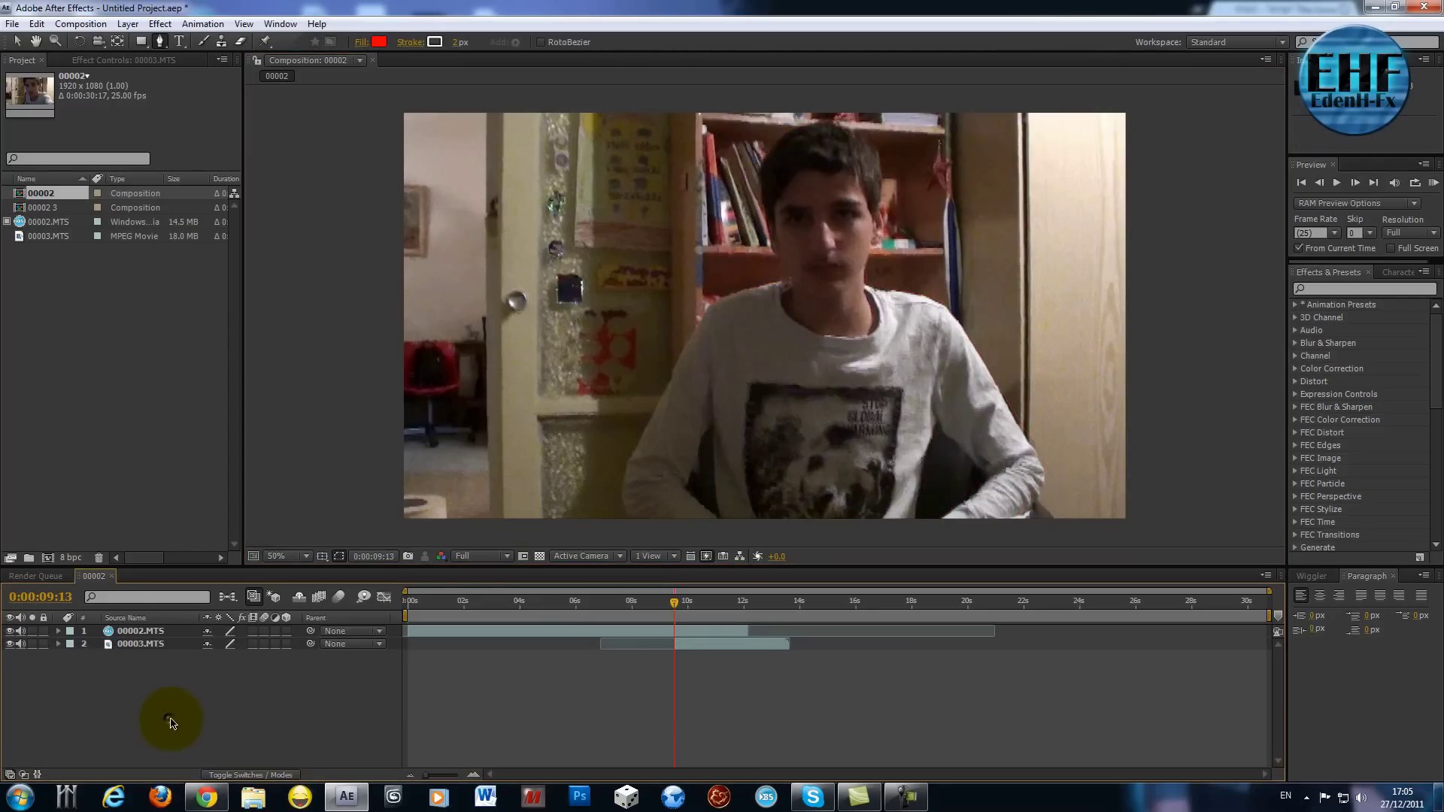
- Move the body mask from 00003.MTS onto the 00002.MTS layer
left_click(681, 630)
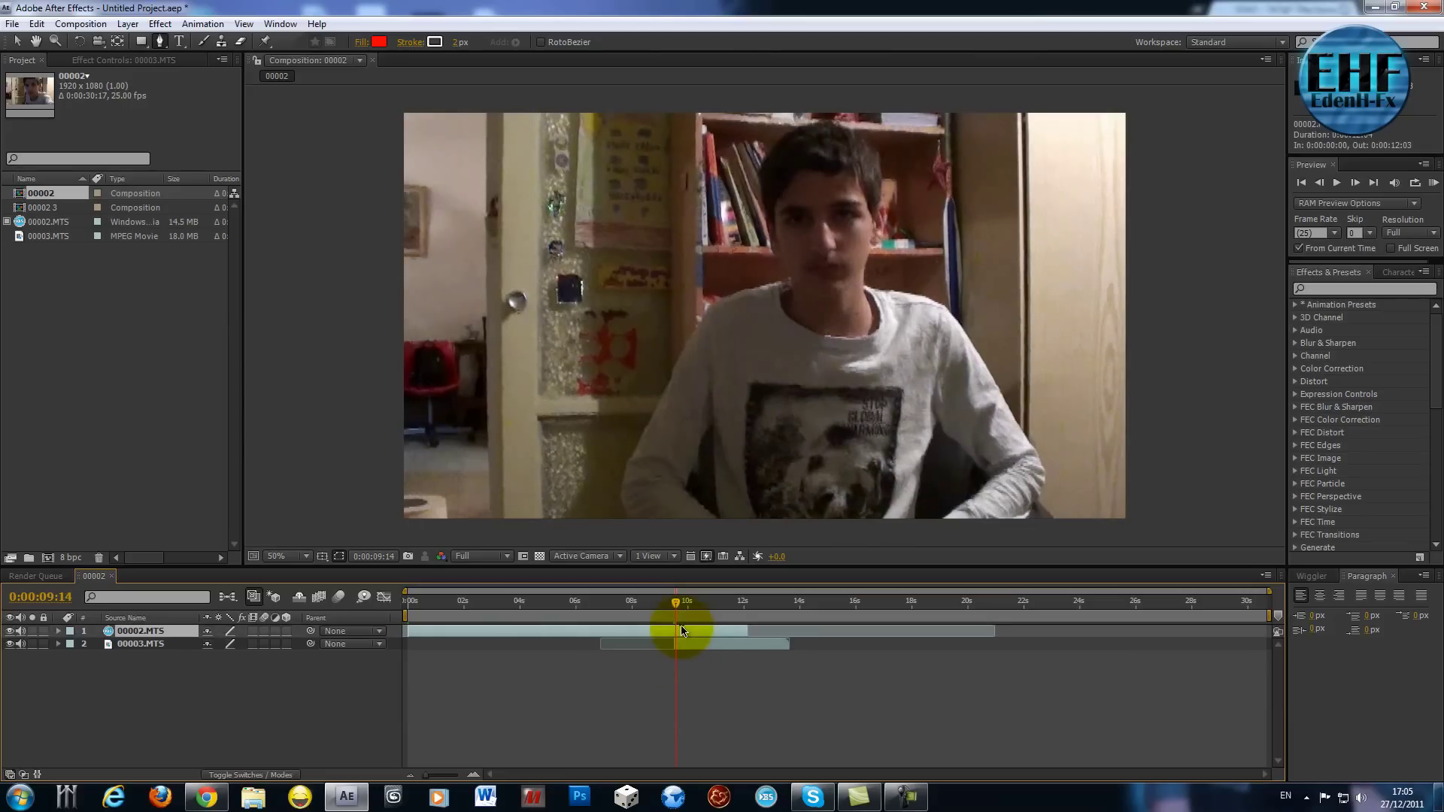
left_click(722, 645)
key("m")
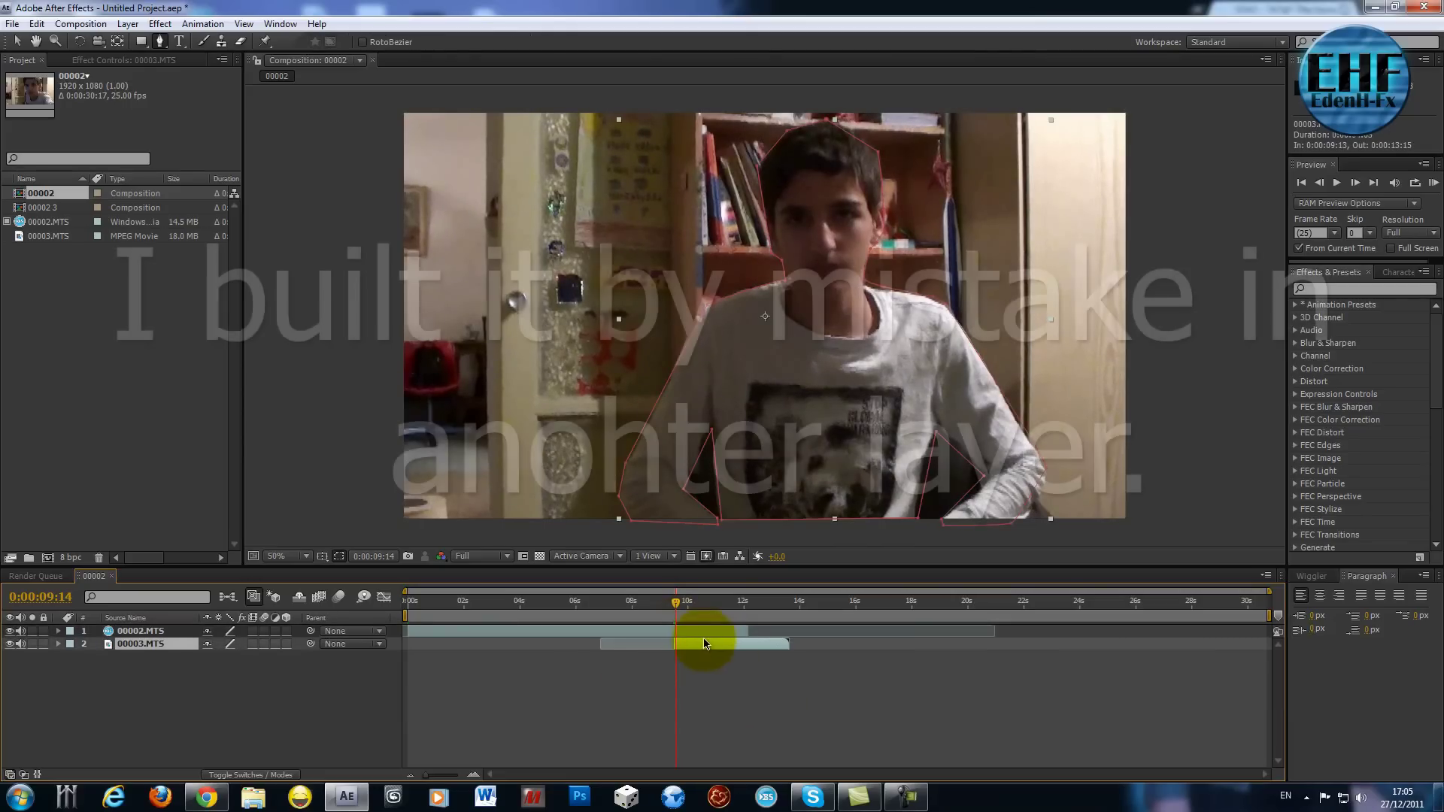
left_click(118, 656)
key("ctrl+x")
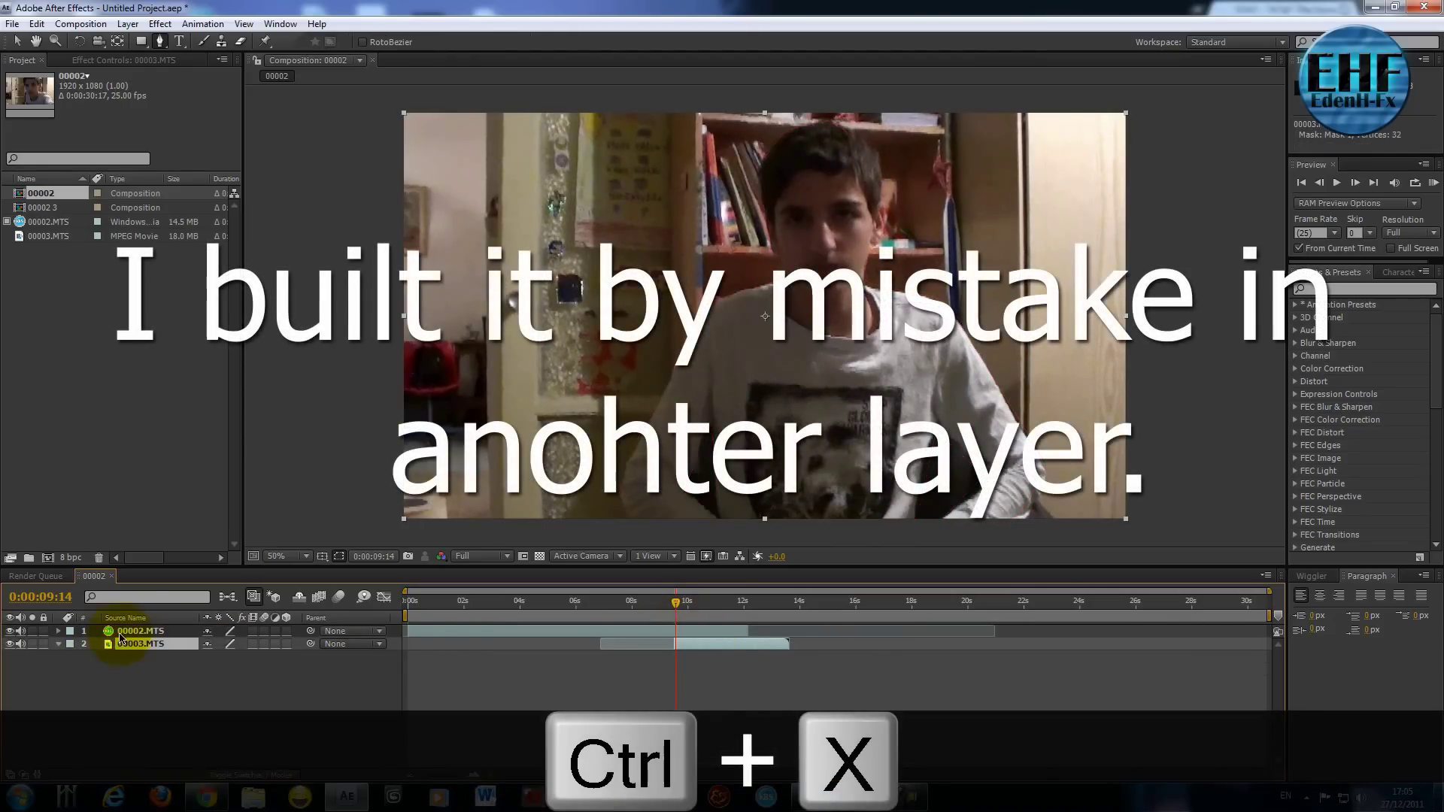
left_click(143, 634)
key("ctrl+v")
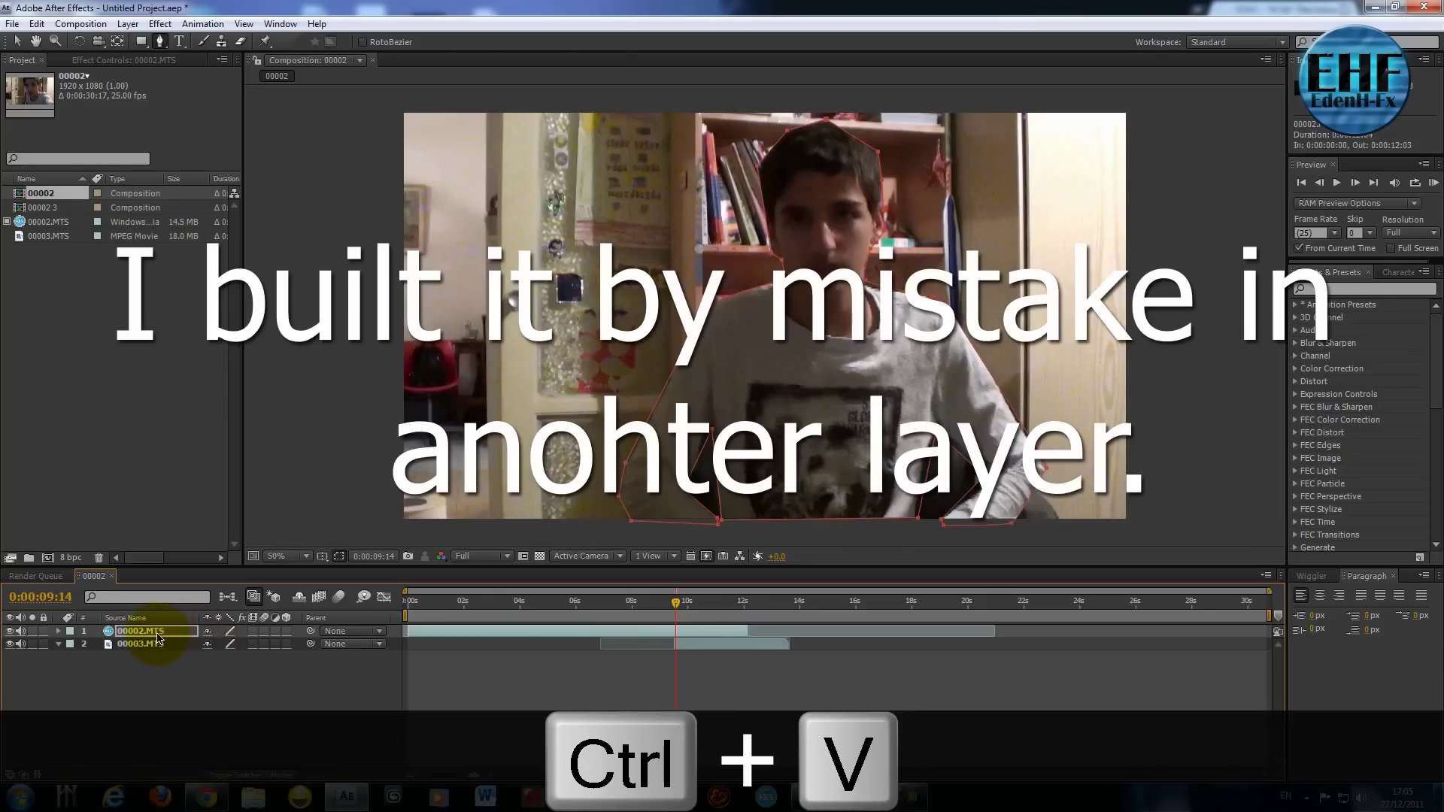
- Duplicate the masked 00002.MTS layer
left_click(177, 671)
left_click(143, 633)
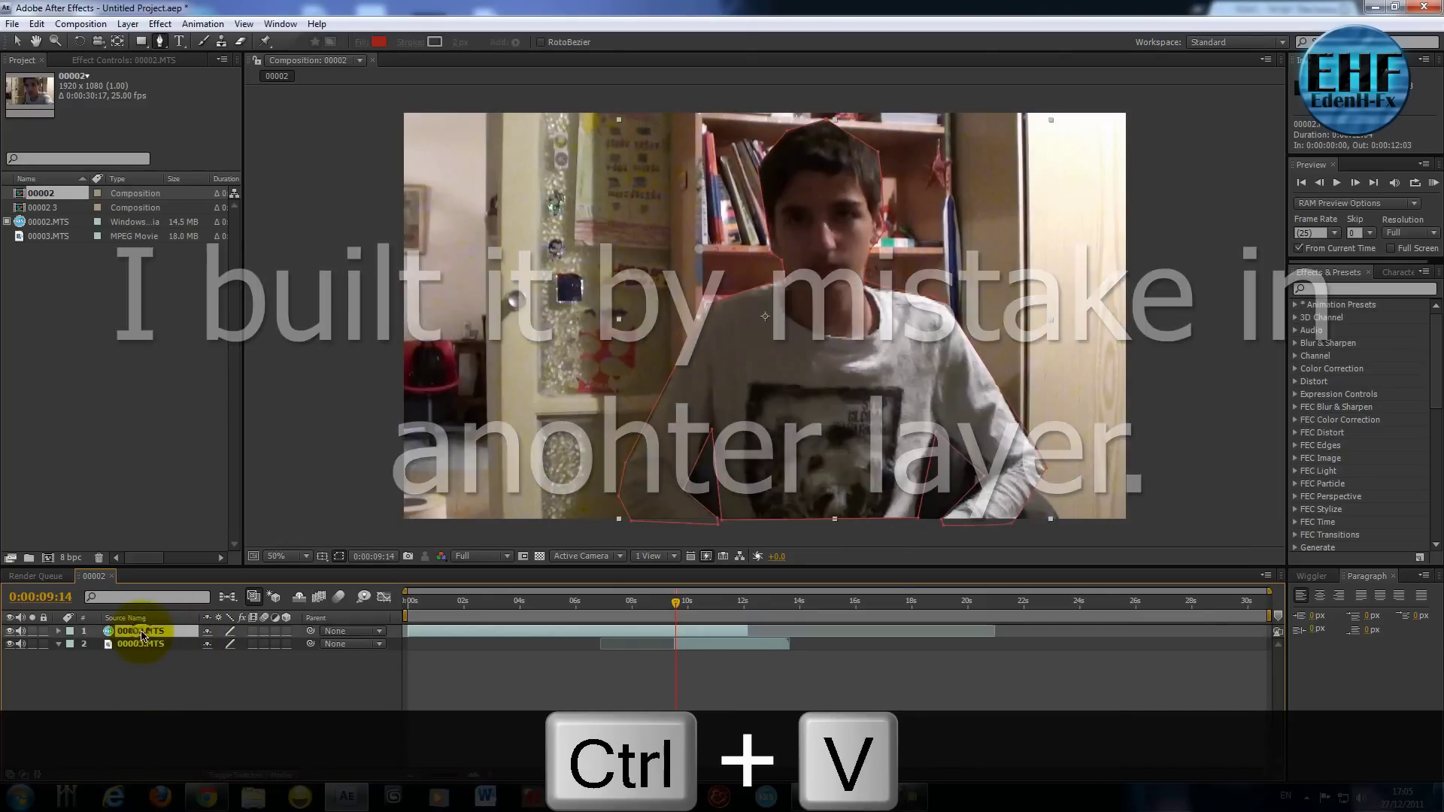
key("ctrl+d")
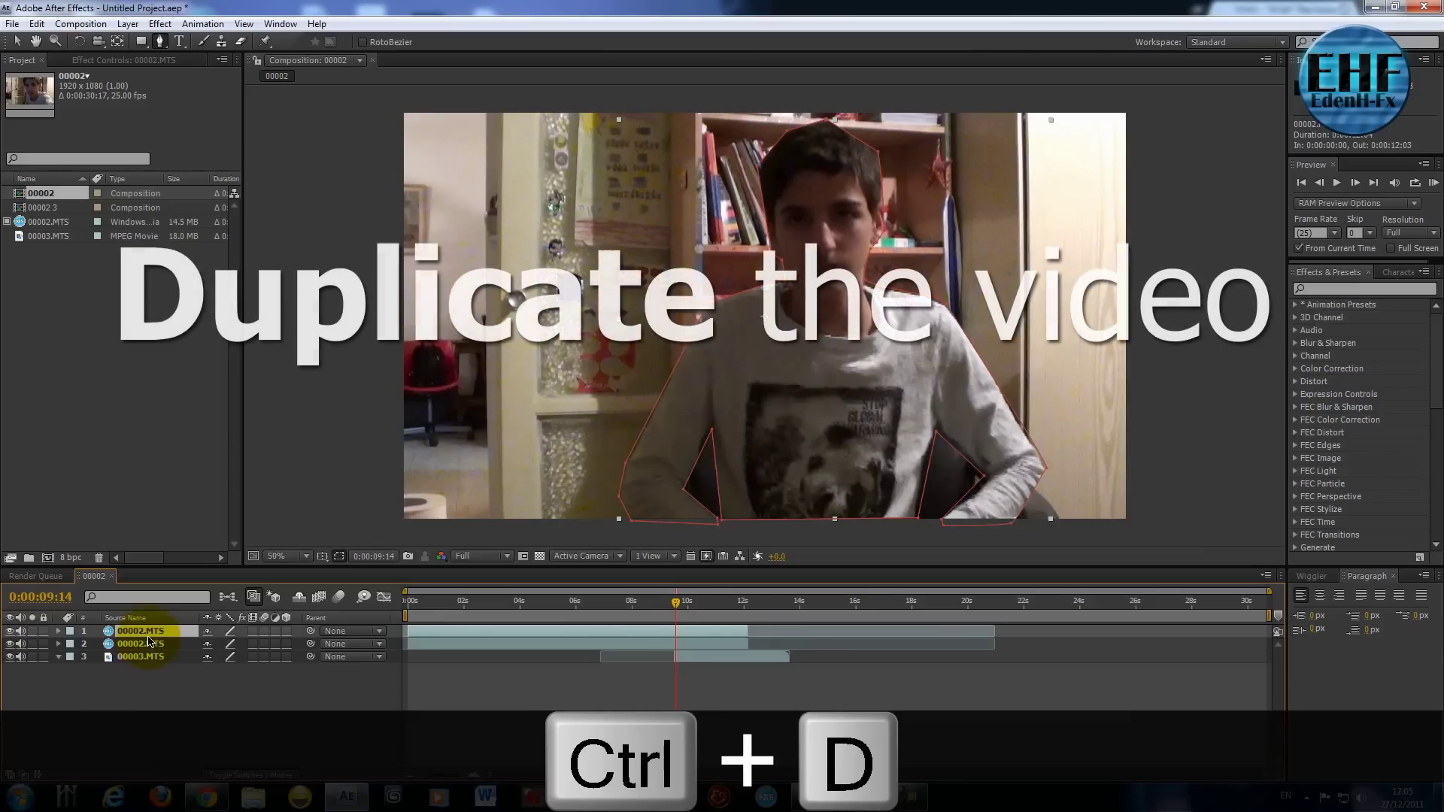
- Delete Mask 1 from the second 00002.MTS copy
left_click(144, 642)
key("m")
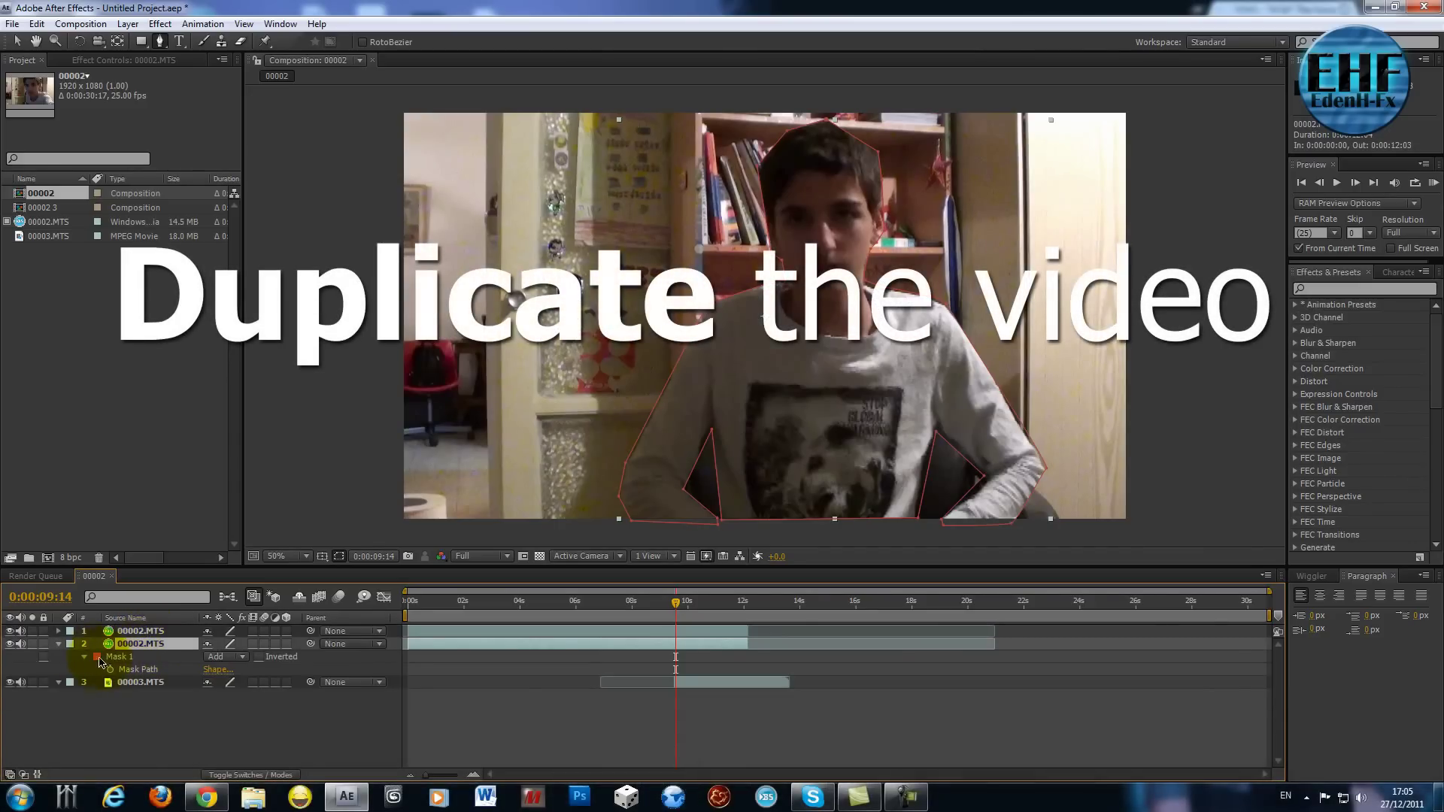
key("Delete")
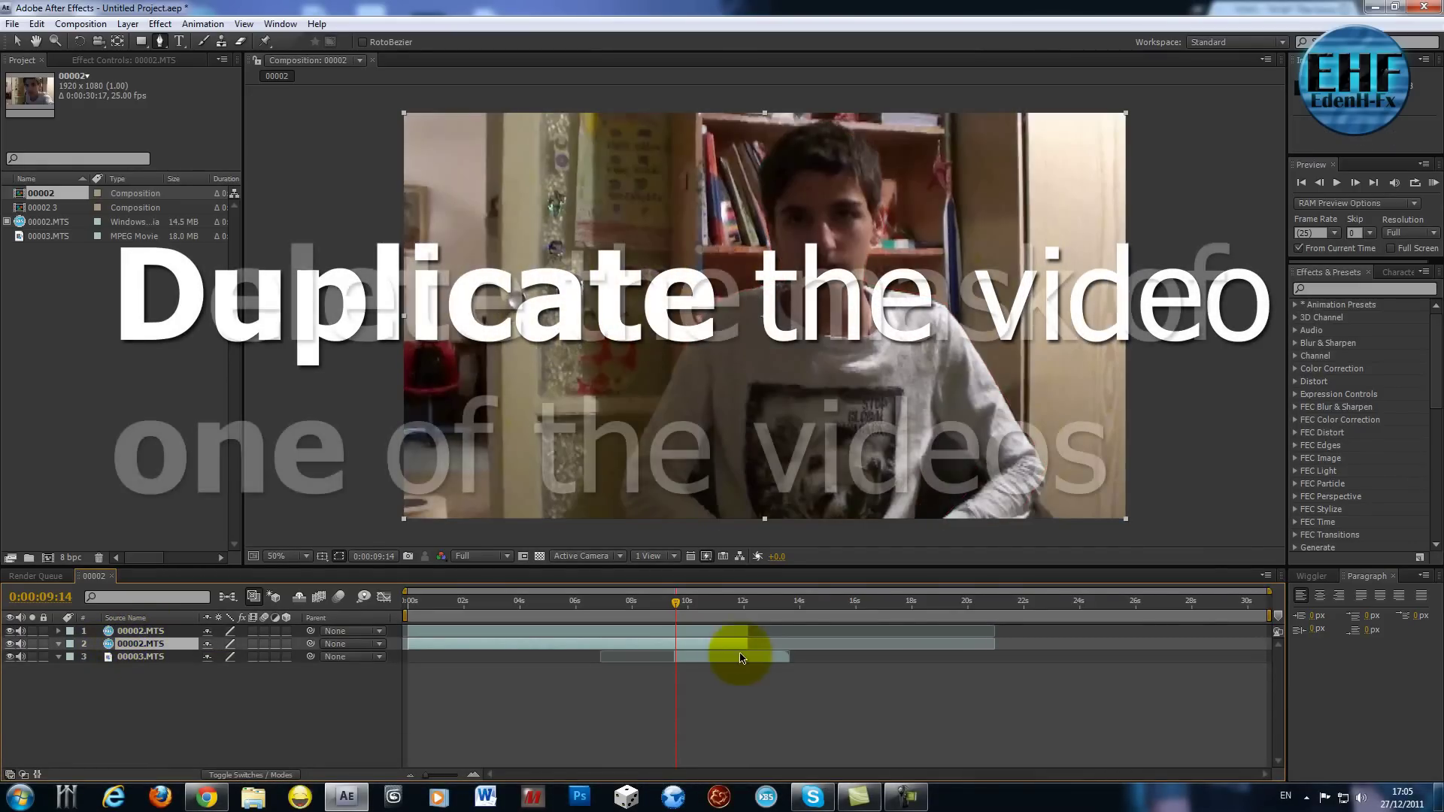
- Trim the unmasked and masked copies at the playhead near 0:00:09:13
key("Page_Up")
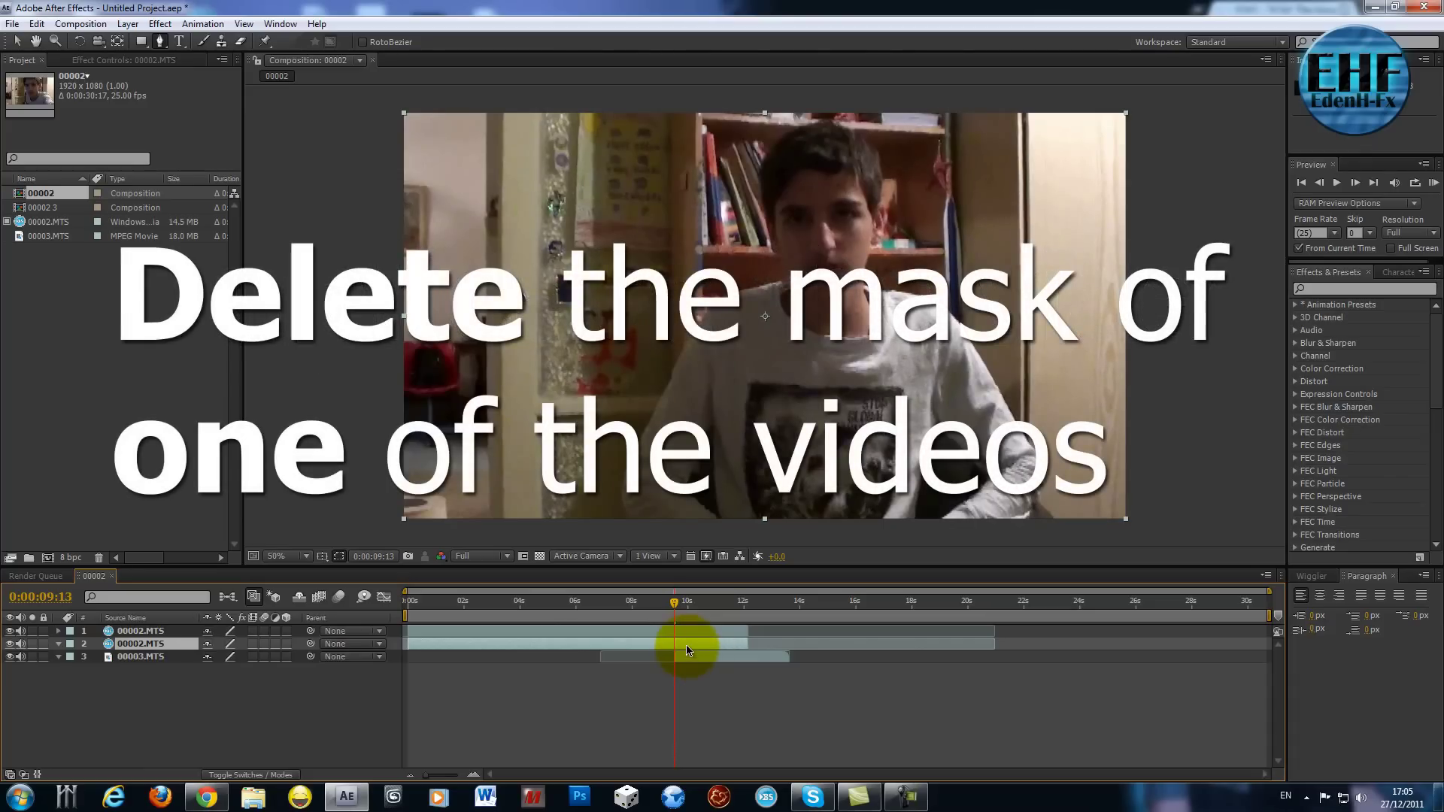
key("alt+bracketleft")
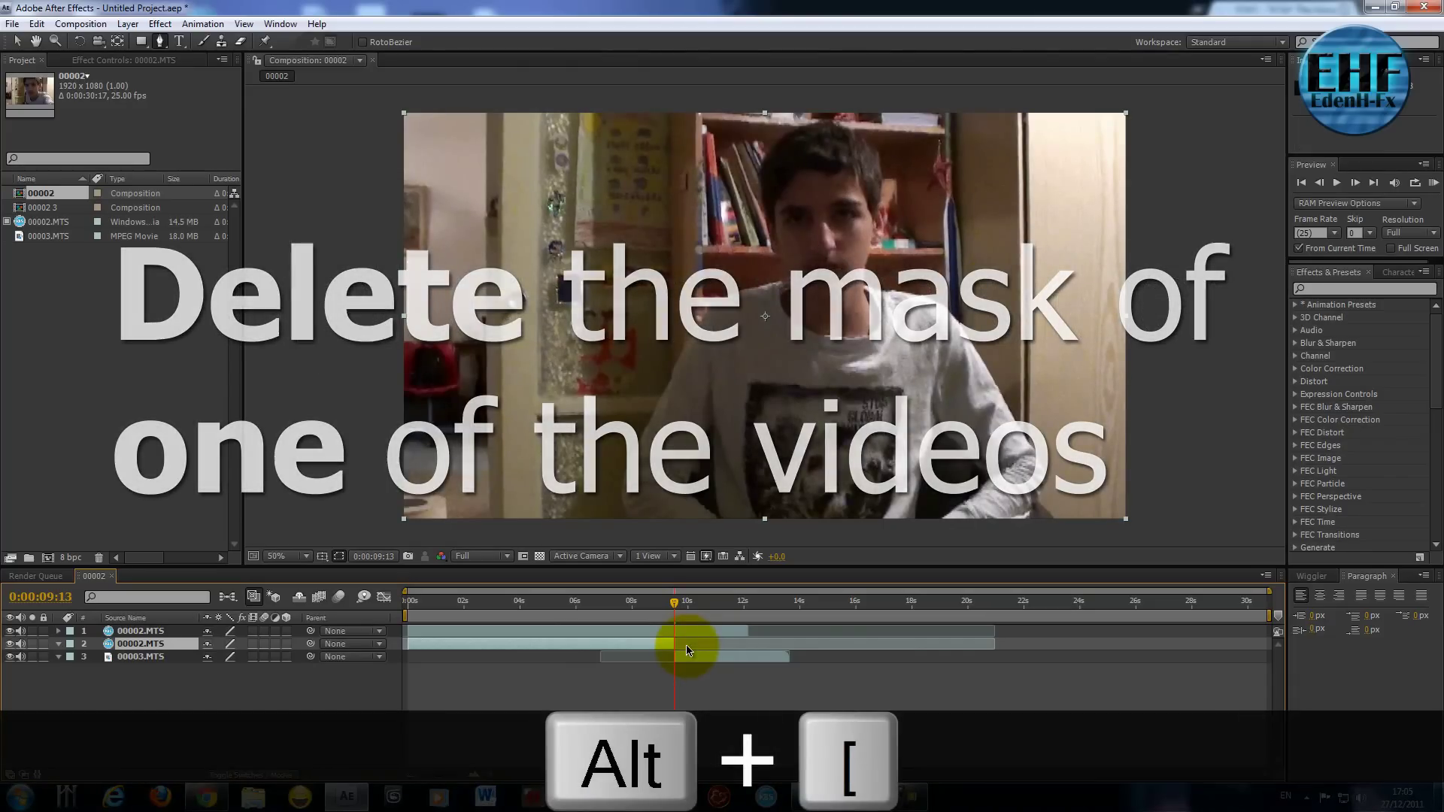
key("alt+bracketright")
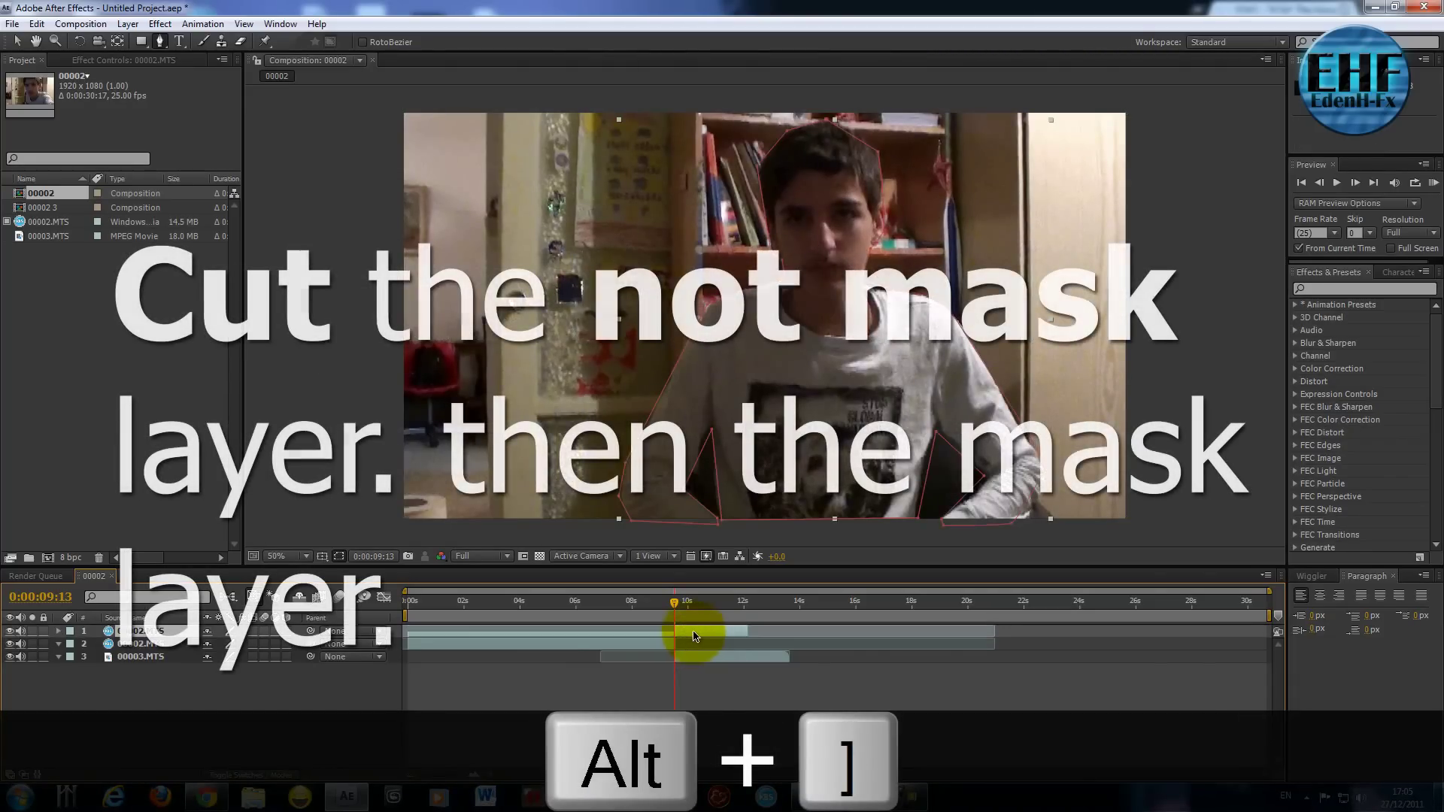
left_click(835, 709)
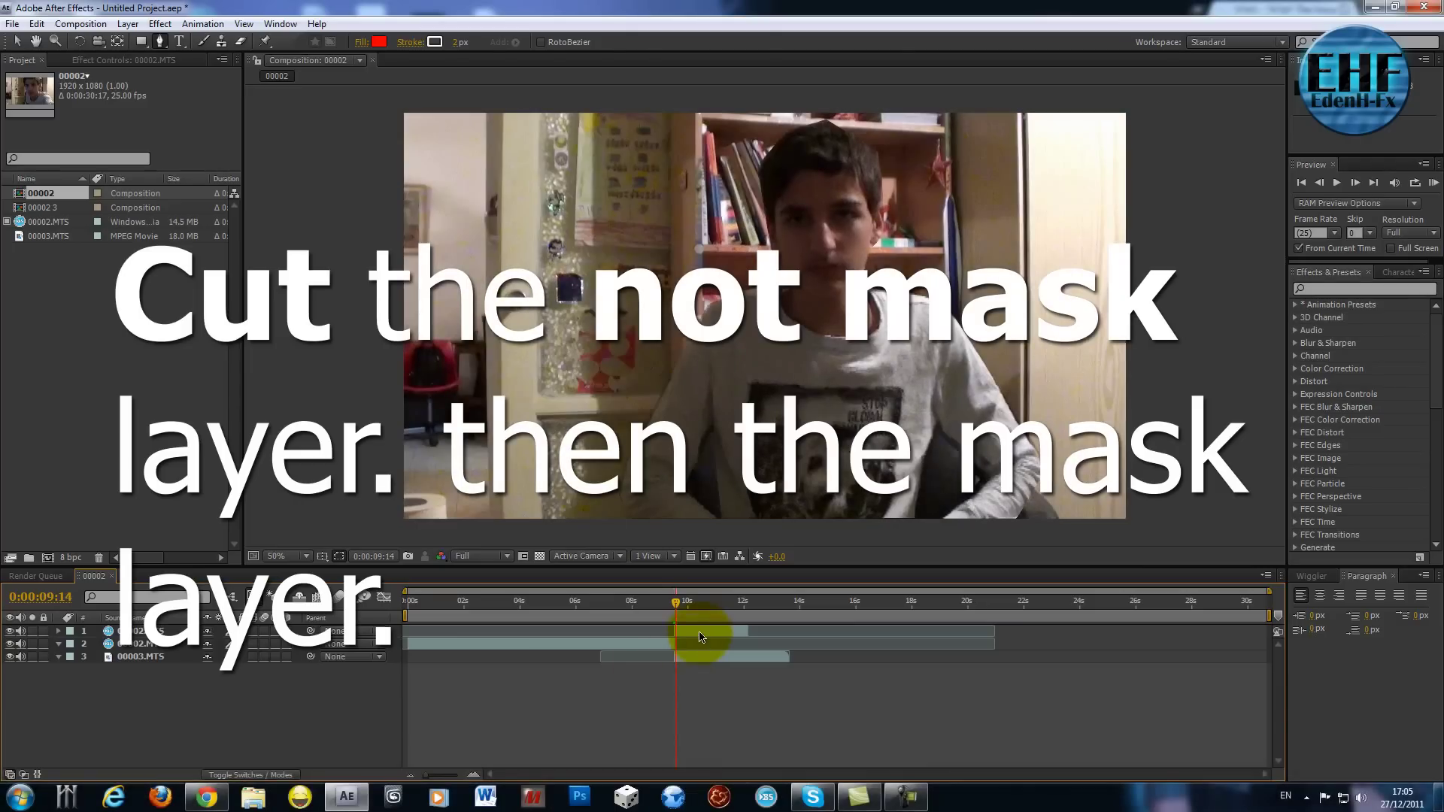
left_click(693, 632)
key("v")
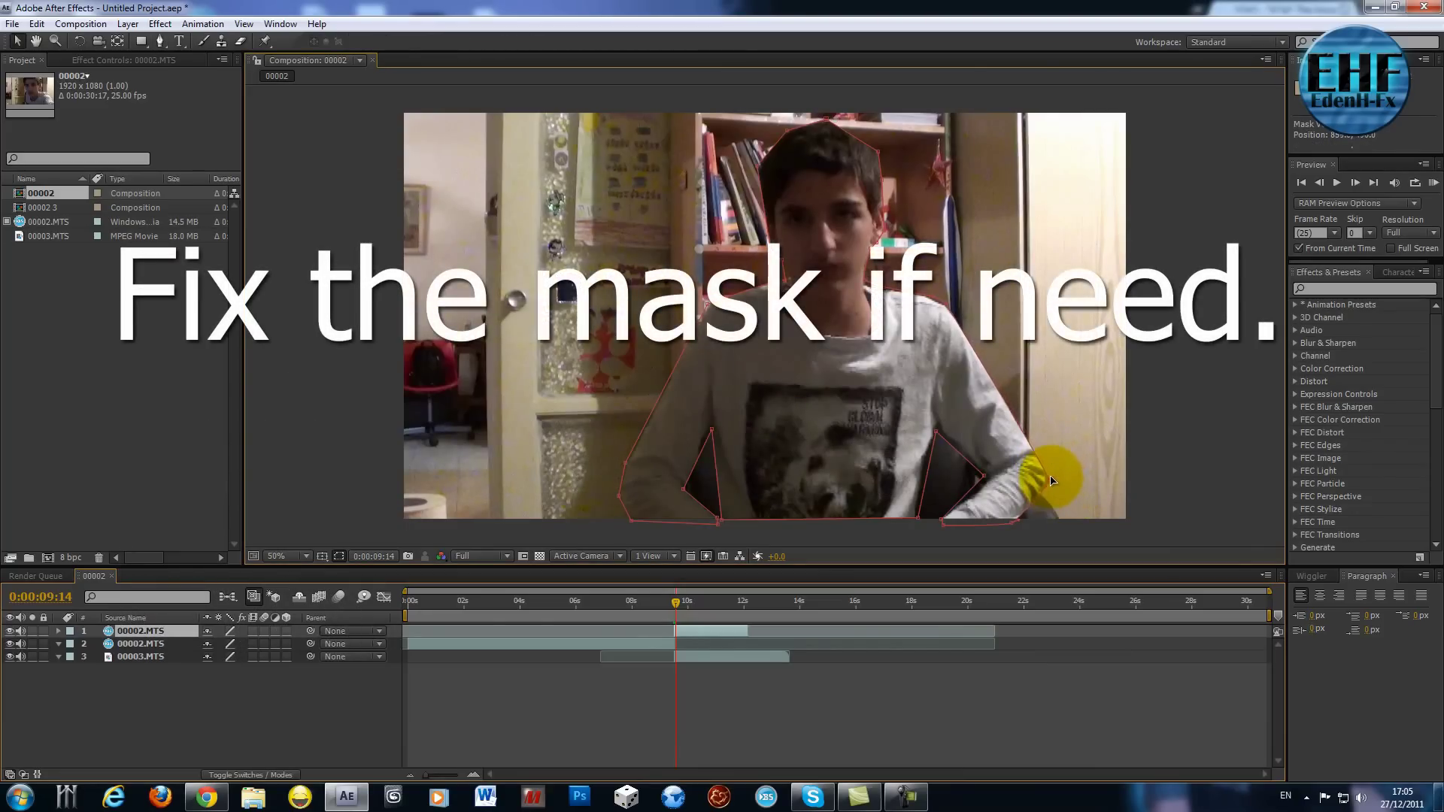
- Select the person's body mask and toggle its outline to inspect the cutout
left_click(1053, 480)
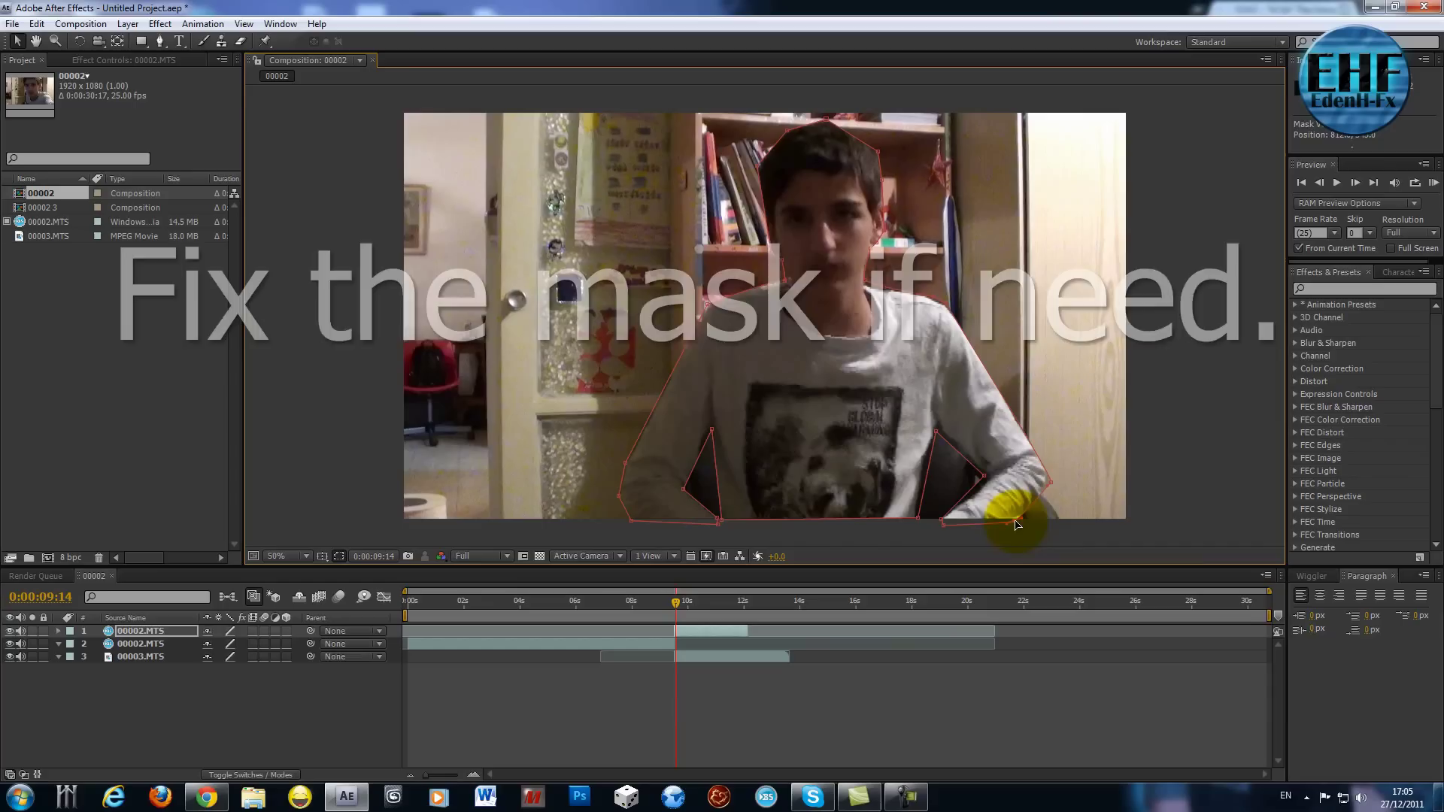
left_click(850, 723)
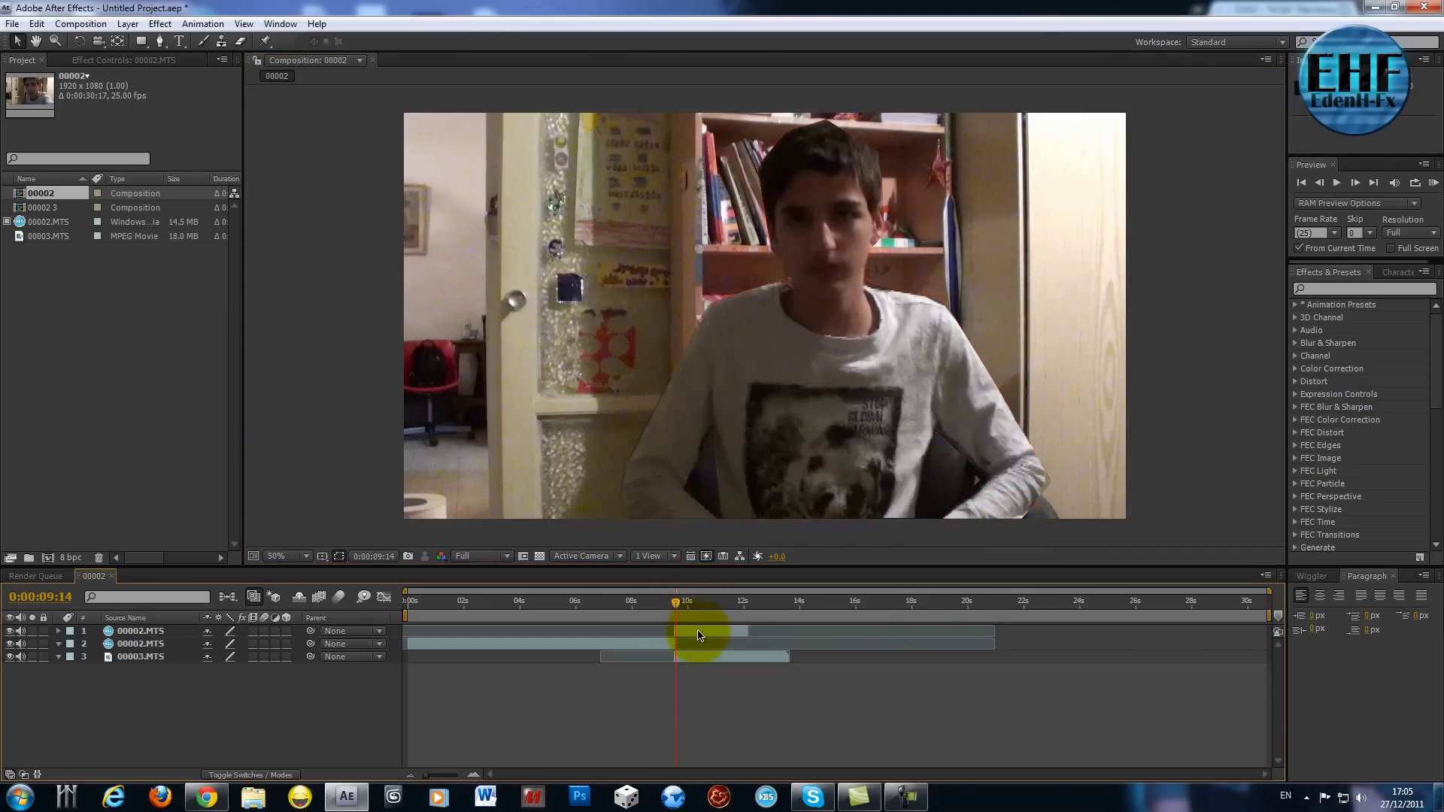
left_click(694, 630)
key("f")
key("ctrl+shift+h")
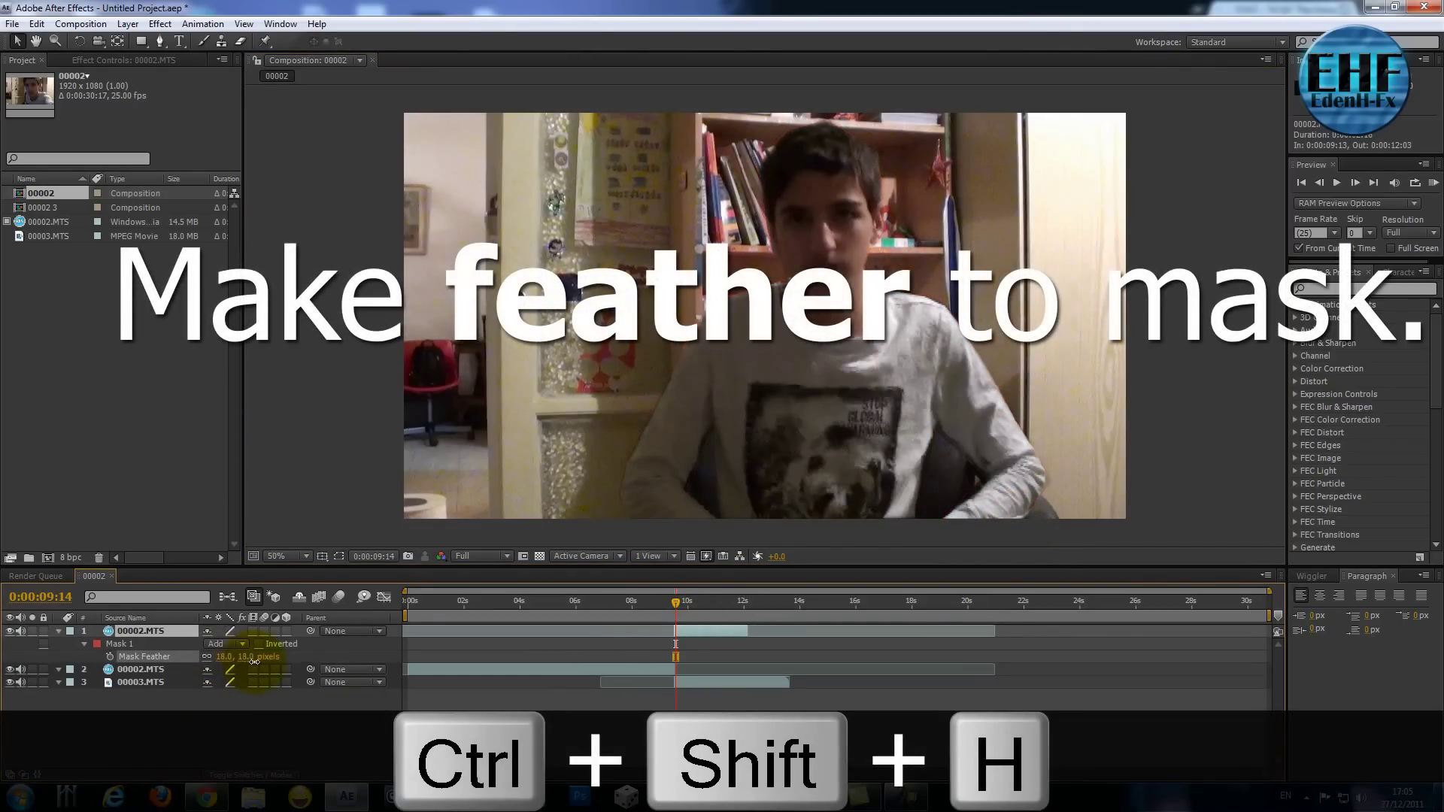
left_click(429, 733)
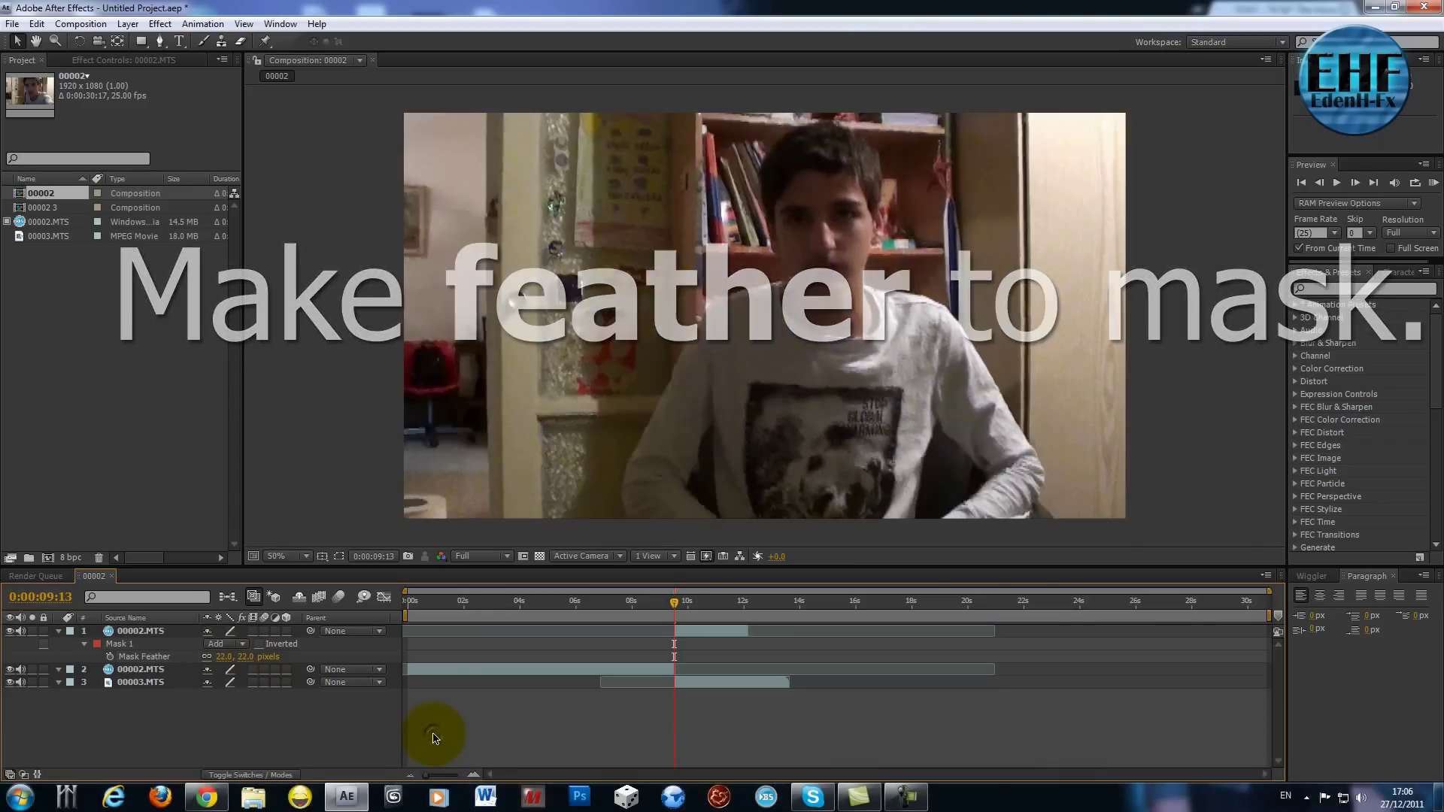
- Step through frames, toggling the outline, to check the 22-pixel feathered mask edges
key("Page_Up")
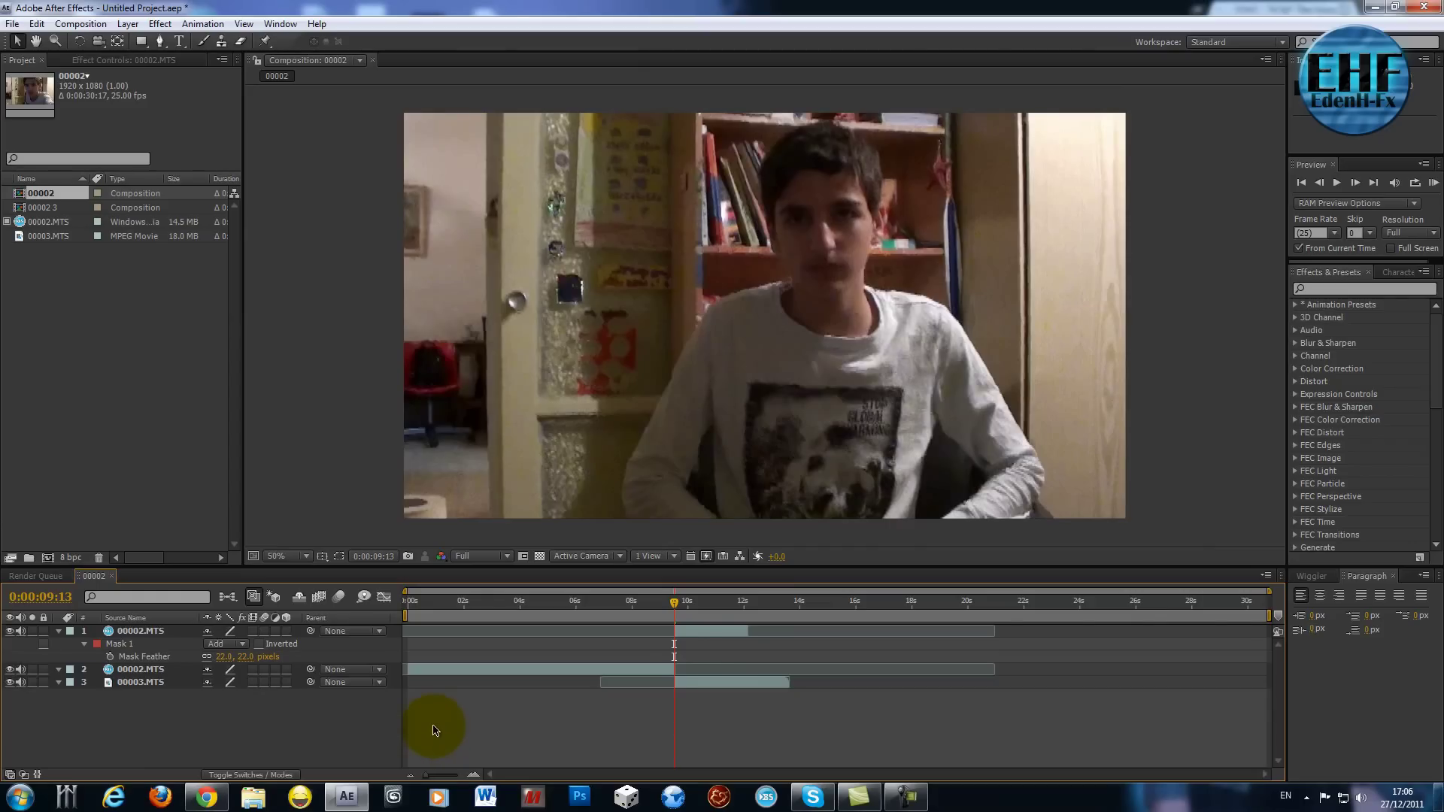
key("Page_Down")
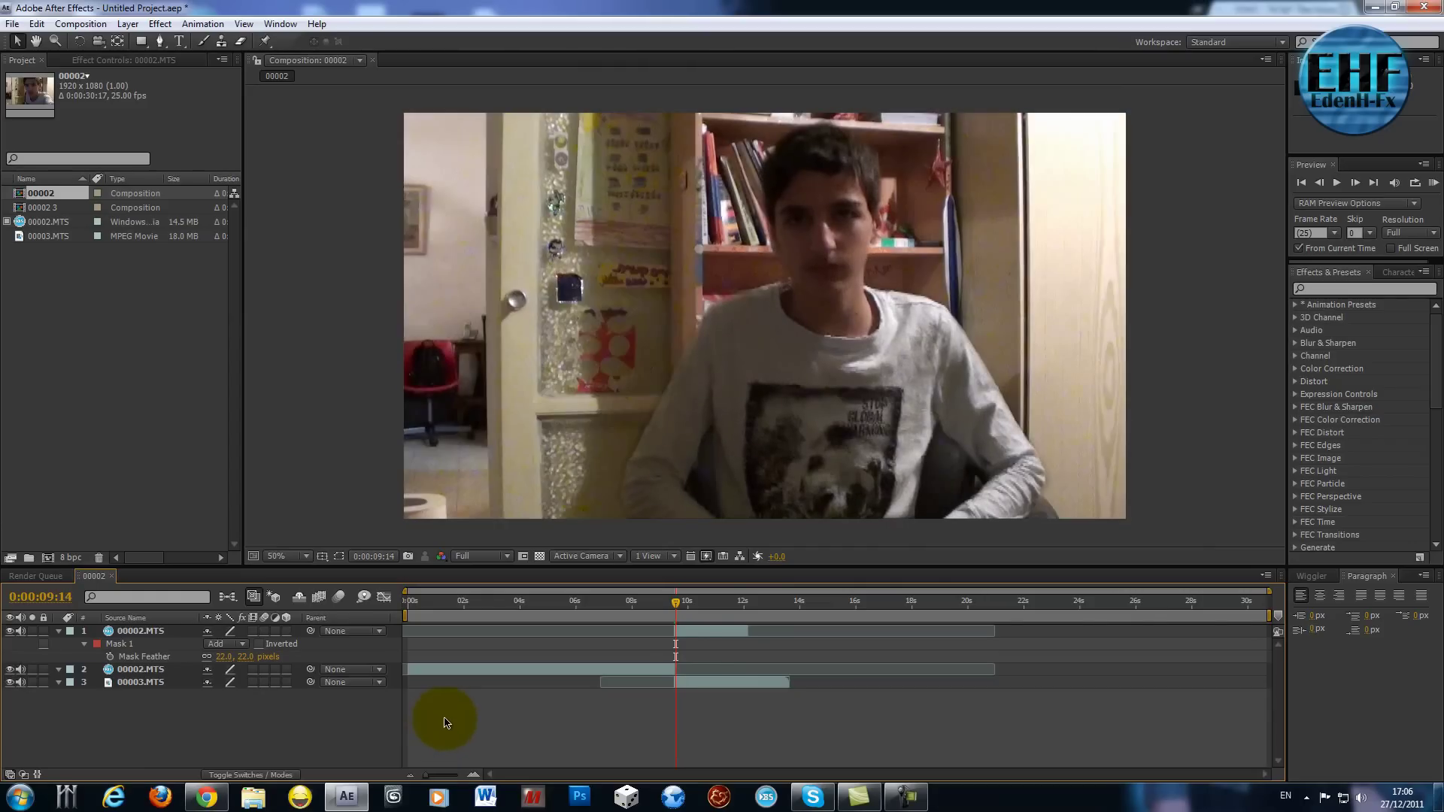
key("Page_Up")
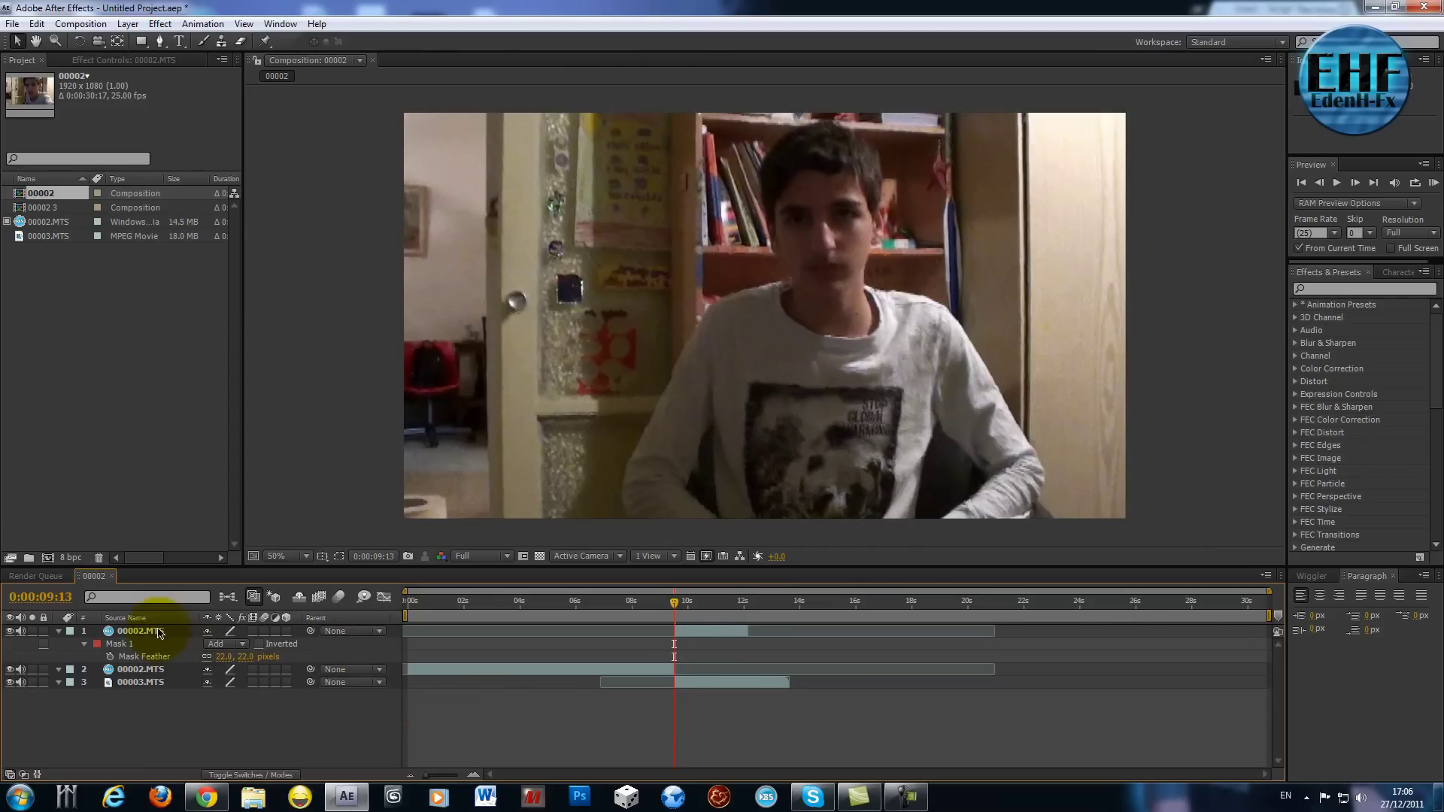
left_click(158, 633)
key("Page_Down")
key("ctrl+shift+h")
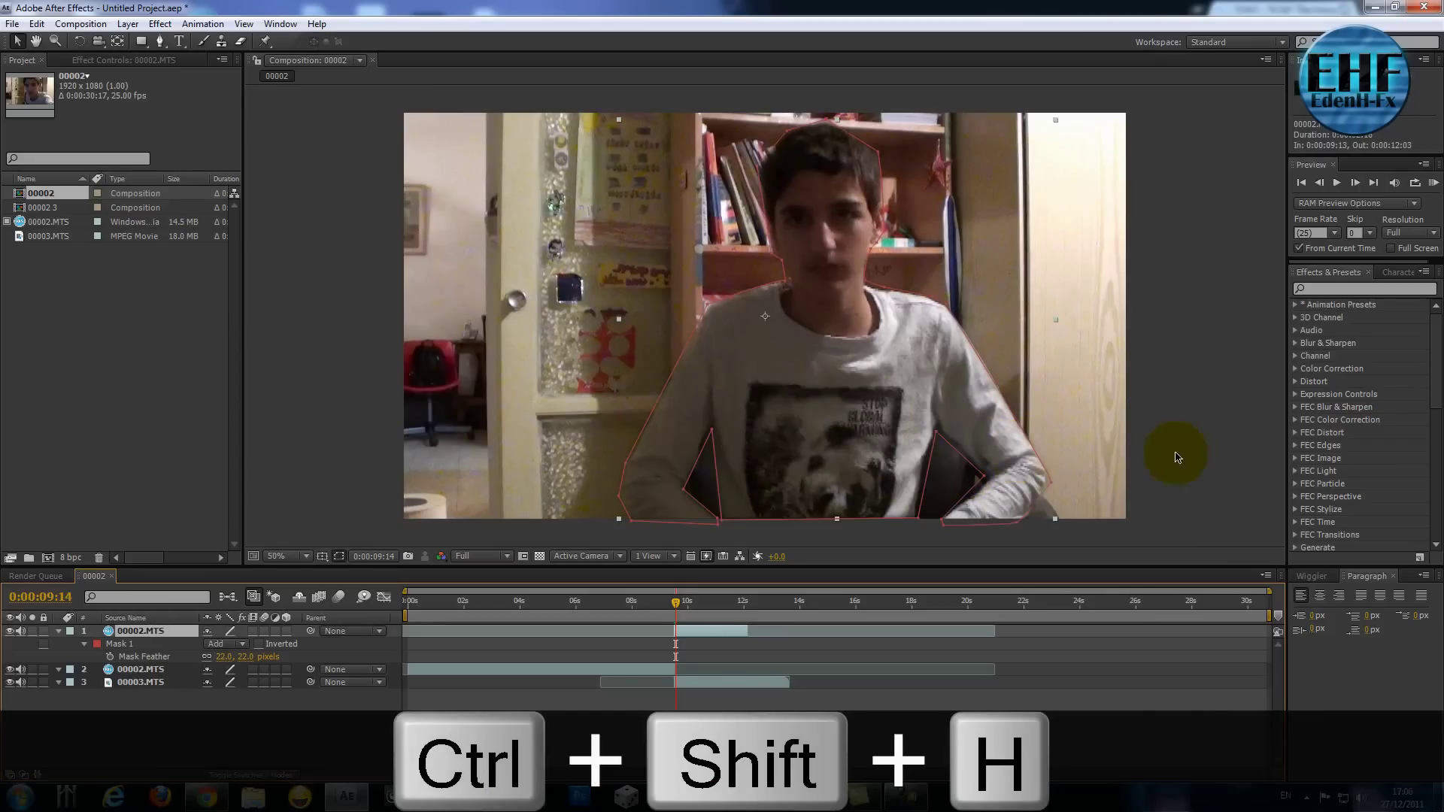
left_click(985, 483)
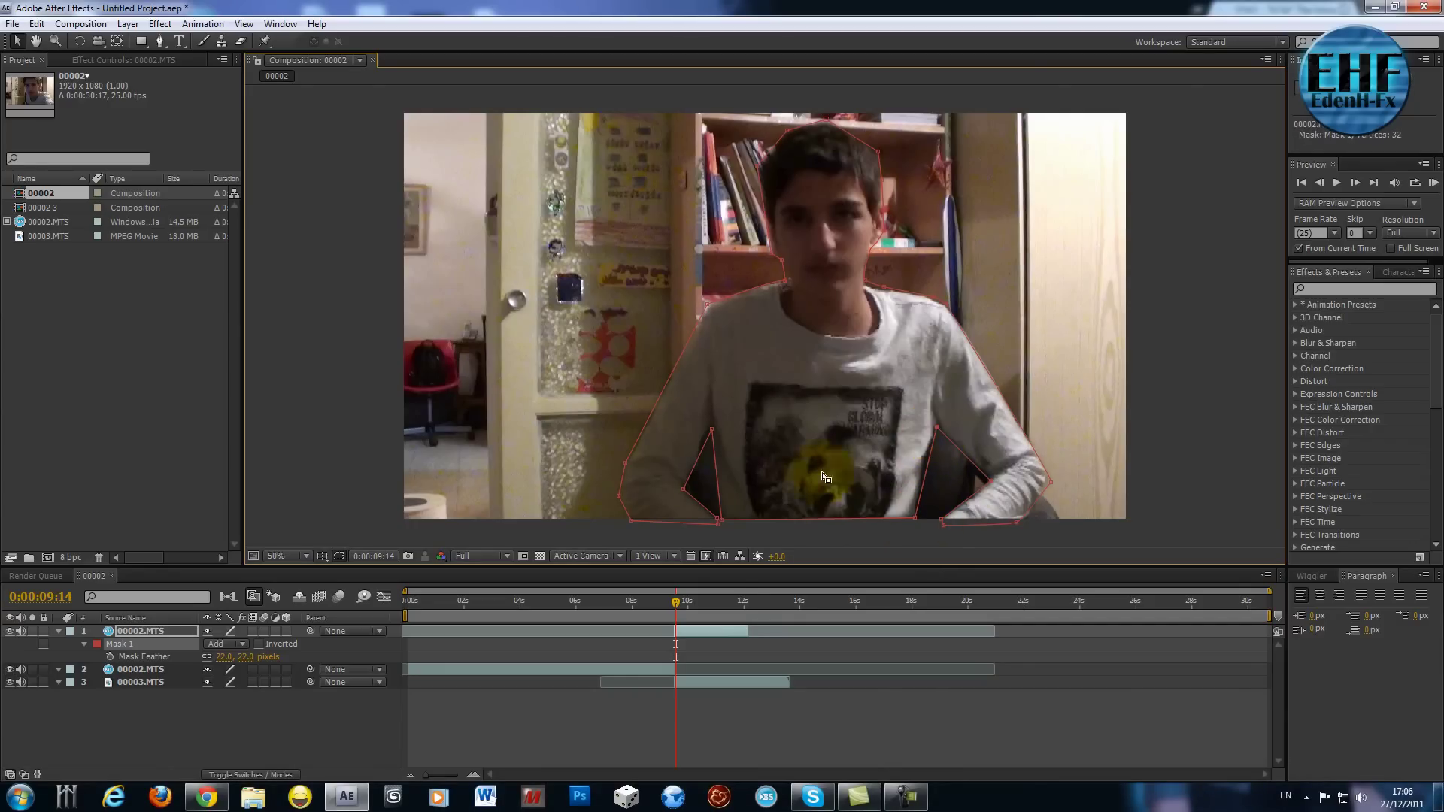
left_click(714, 746)
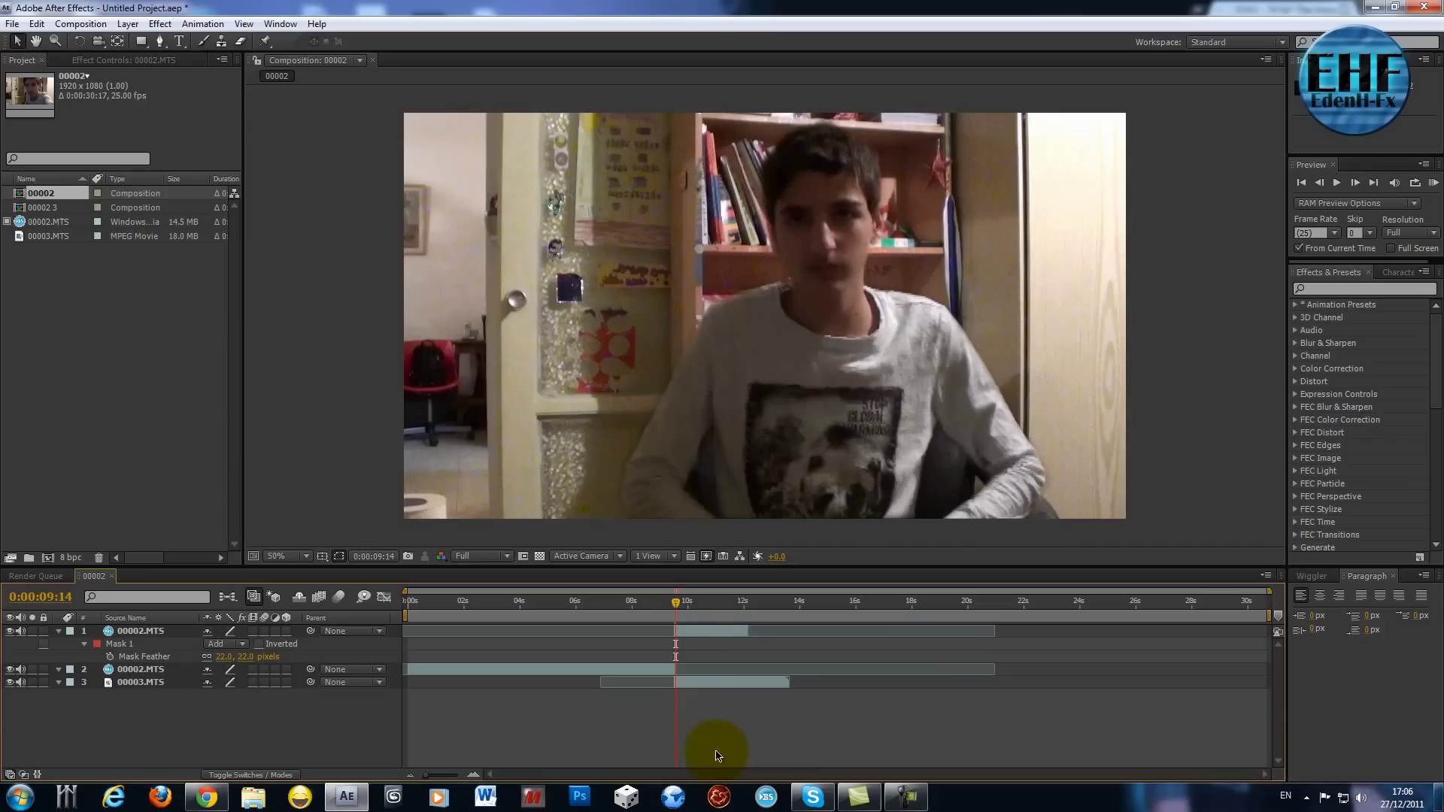
key("Page_Up")
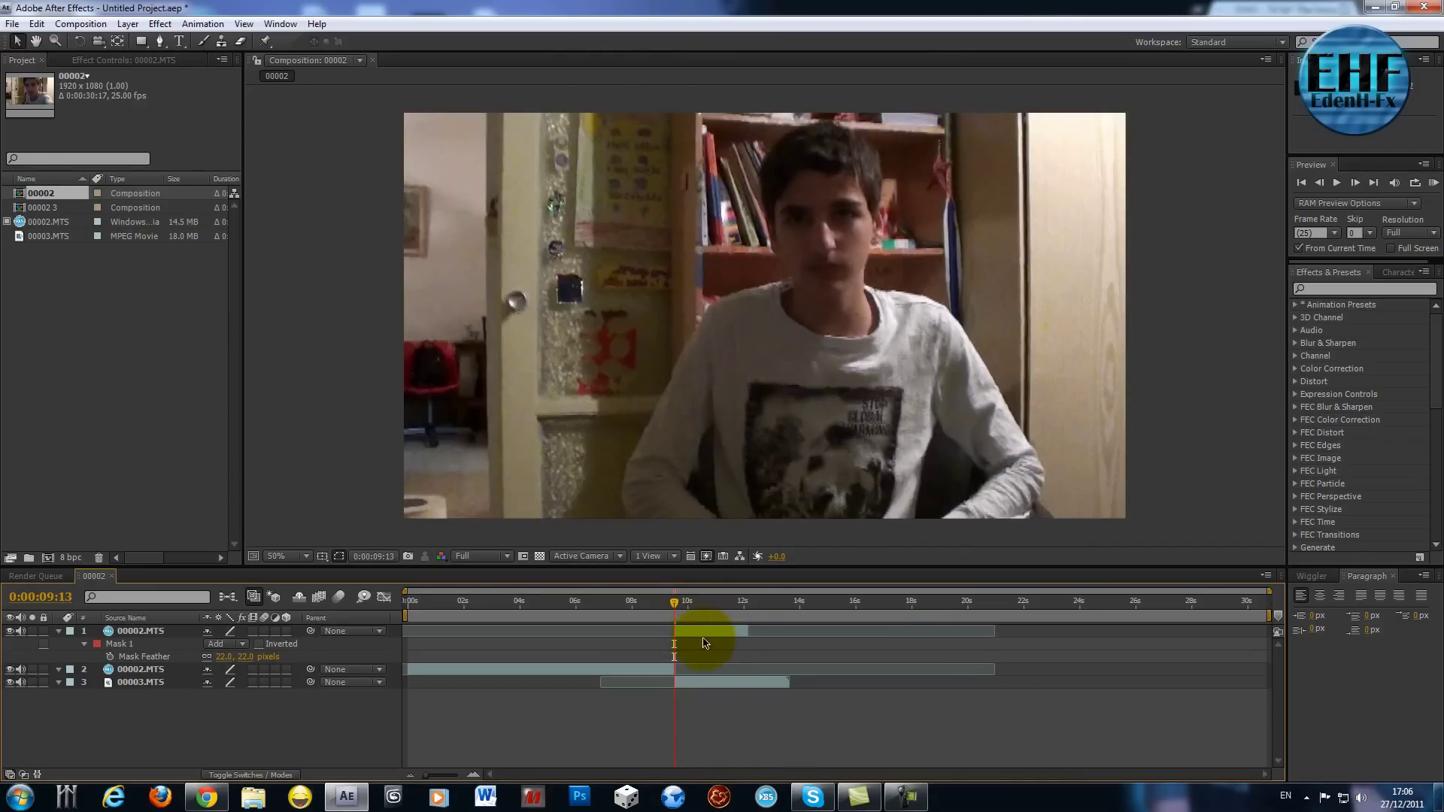
- Apply Stylize > Glow to the masked 00002.MTS copy with Glow Radius and Intensity at 0
left_click(702, 642)
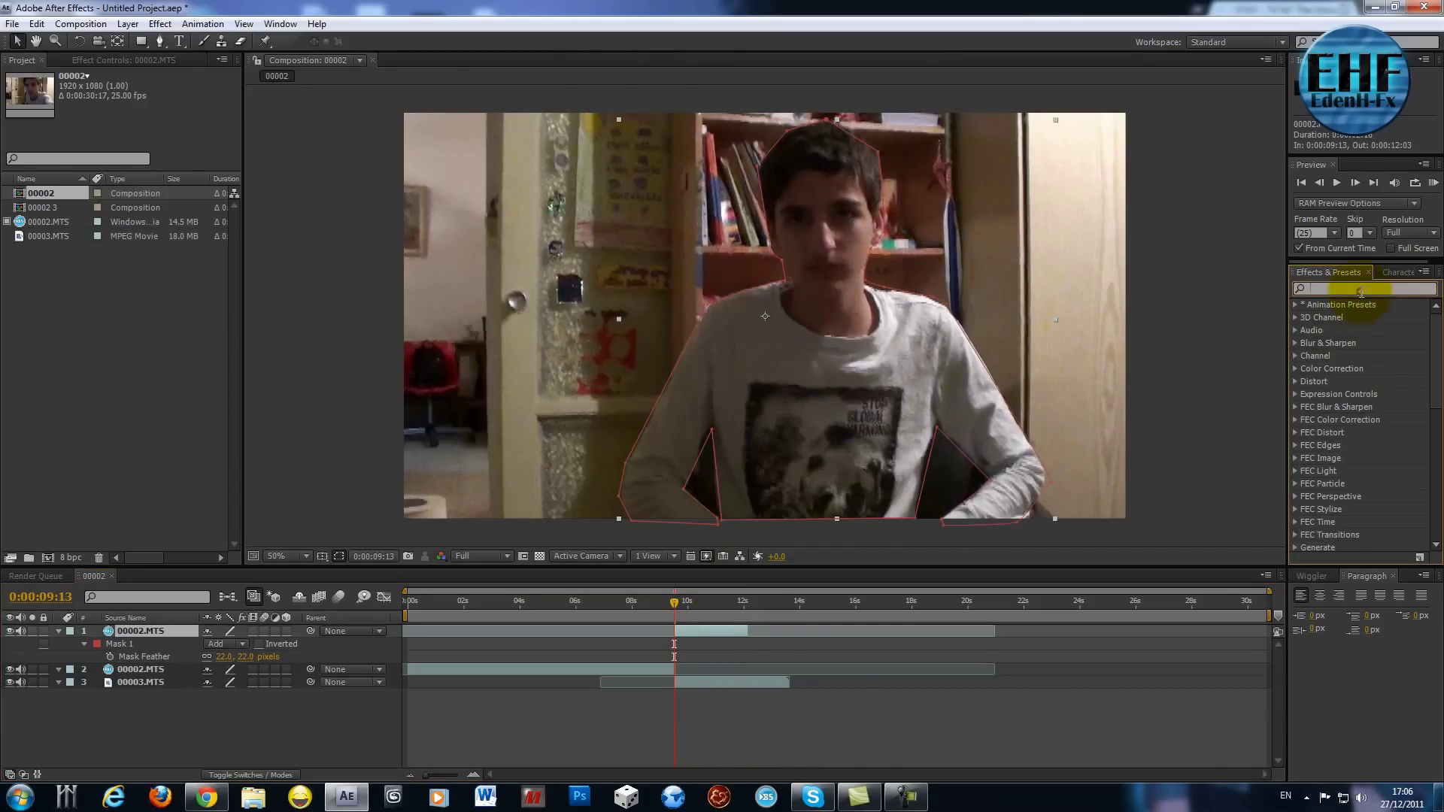
type("glo")
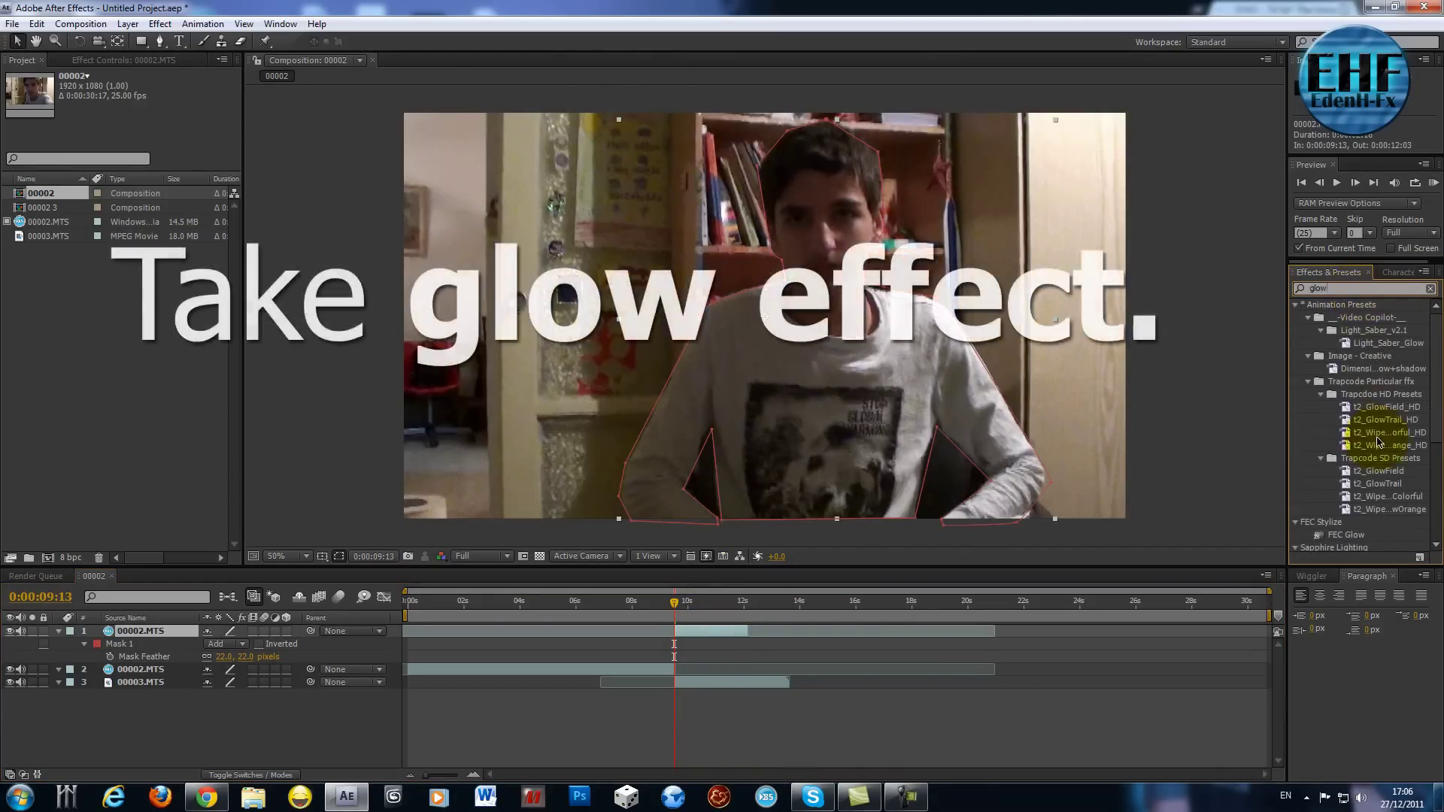
type("w")
scroll(1384, 441, "down", 4)
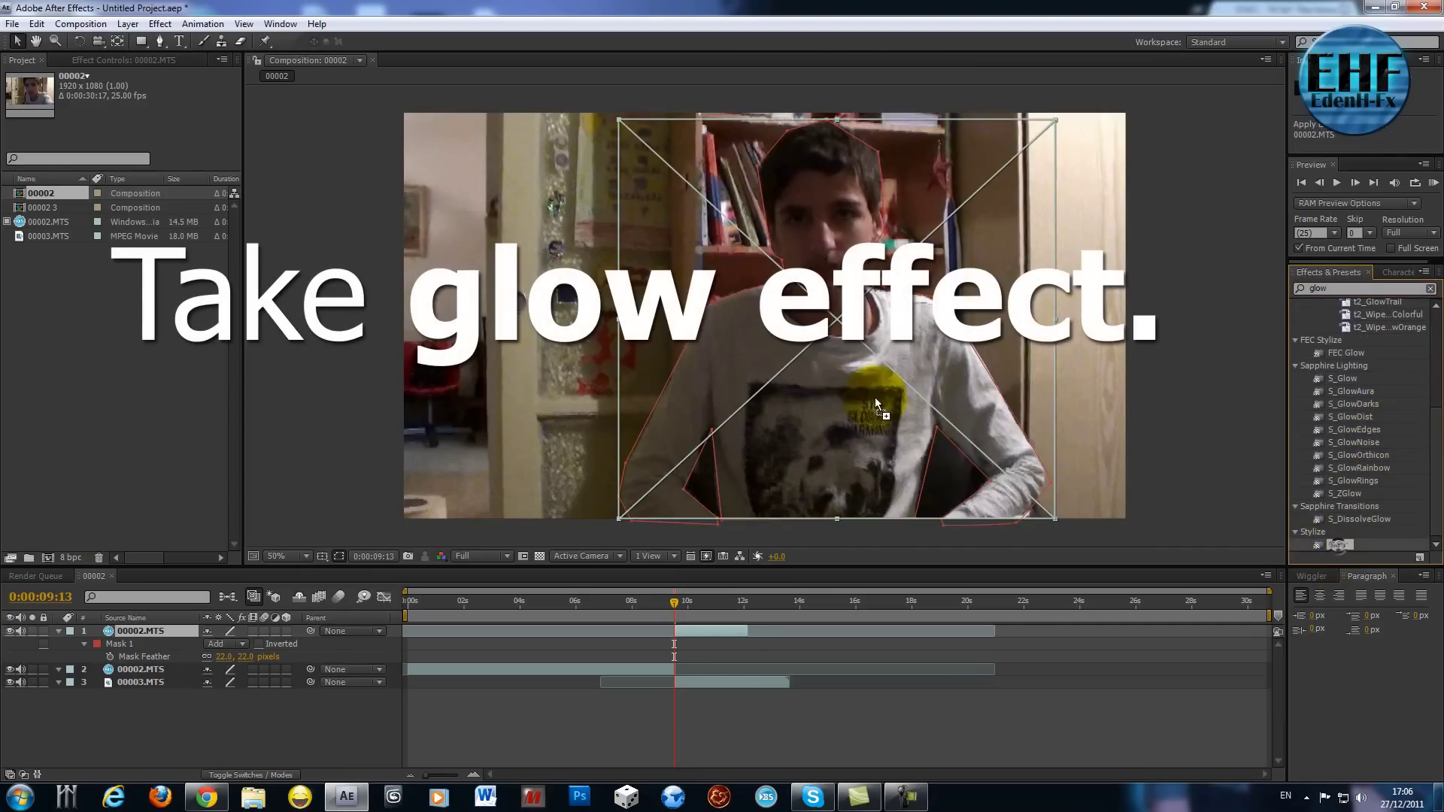
left_click_drag(1339, 546, 861, 385)
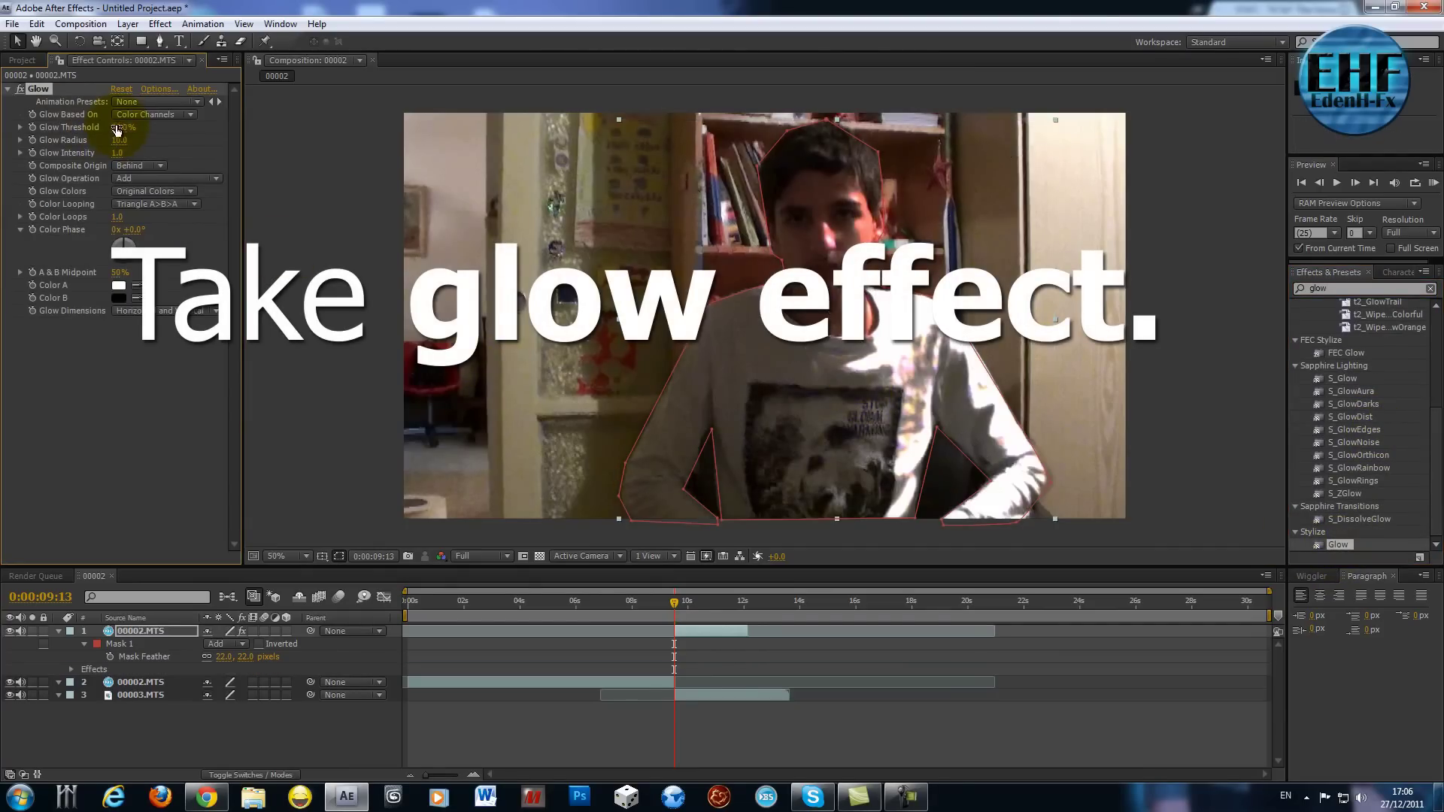
left_click_drag(117, 140, 113, 147)
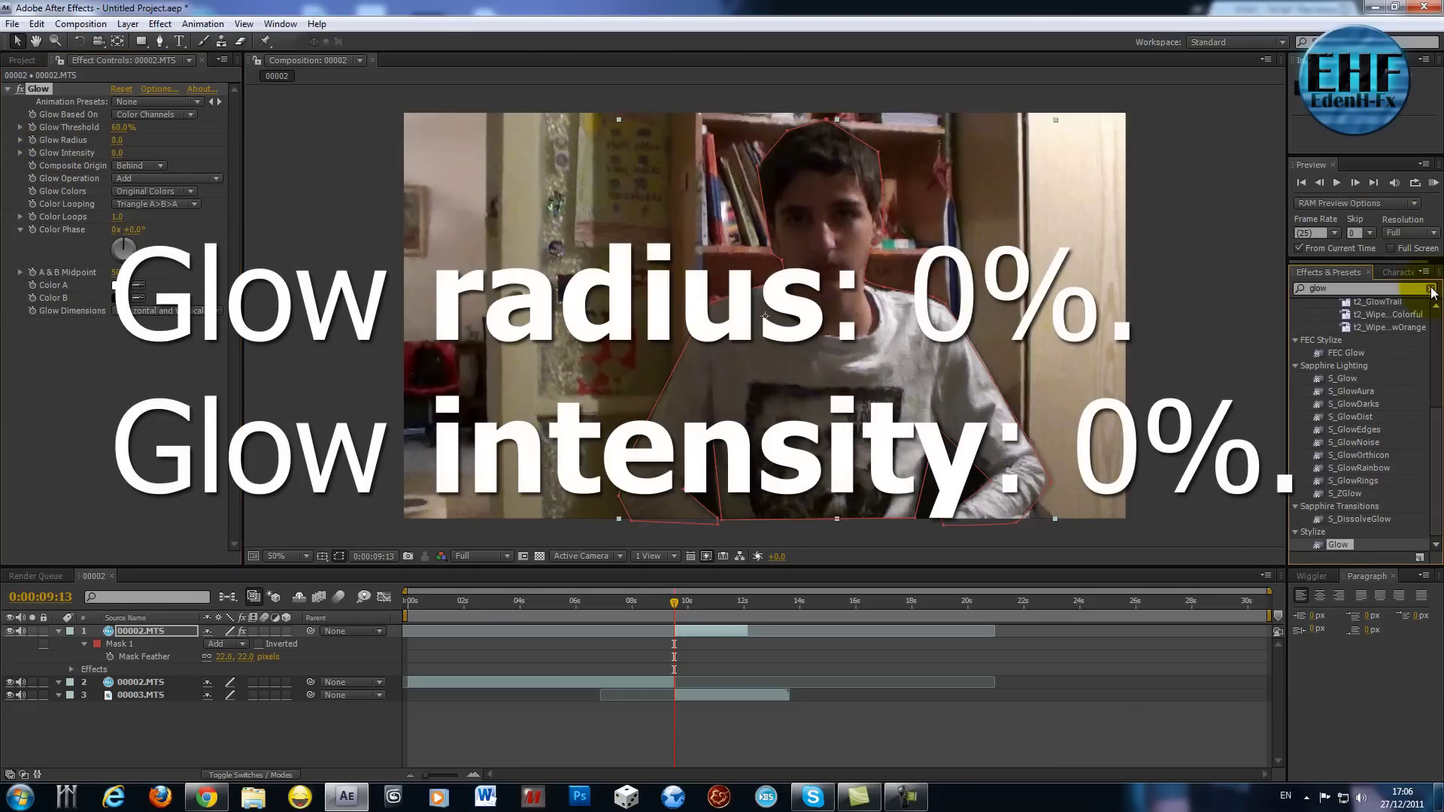
- Search 'image' and apply Transition > CC Image Wipe to the masked person layer
left_click(1434, 291)
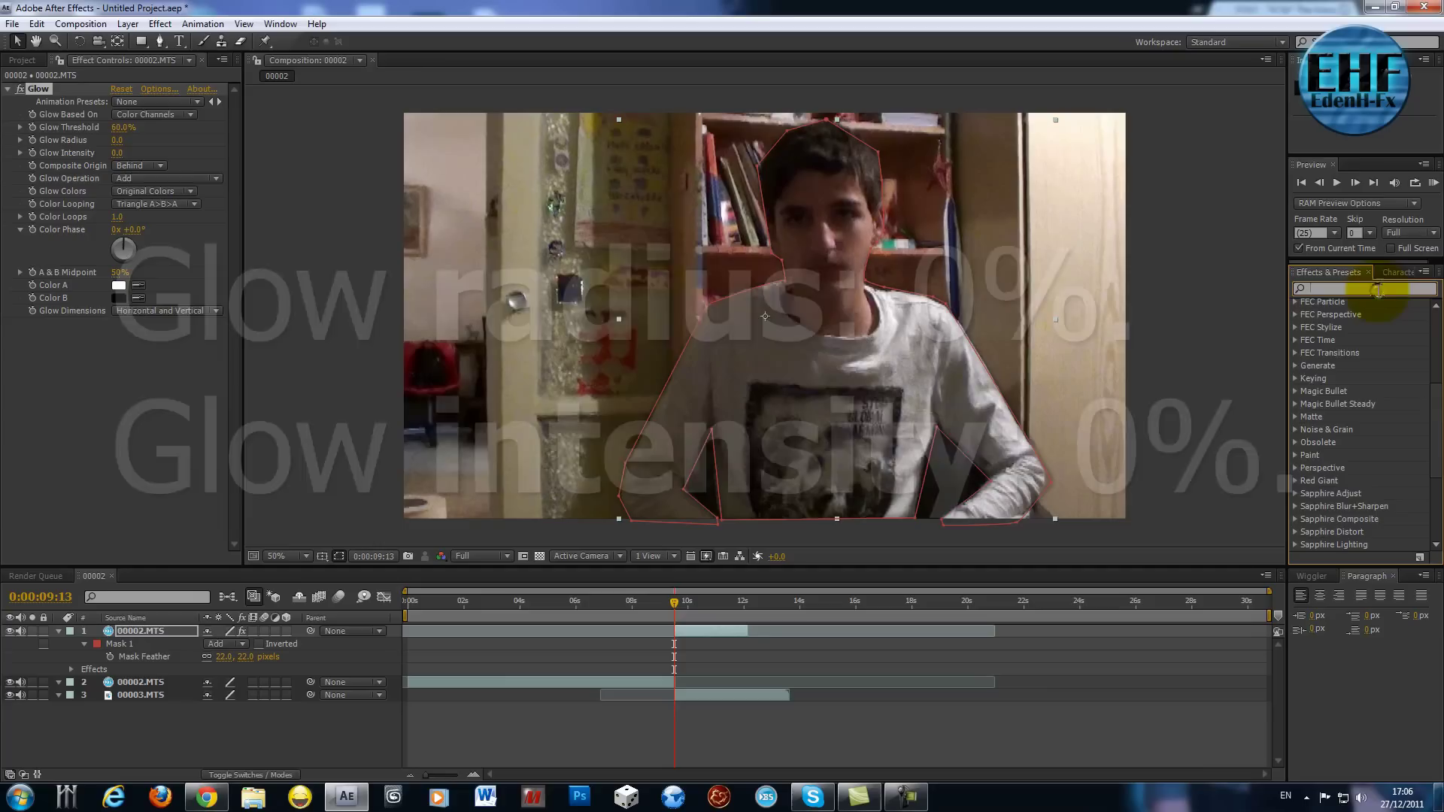
type("image")
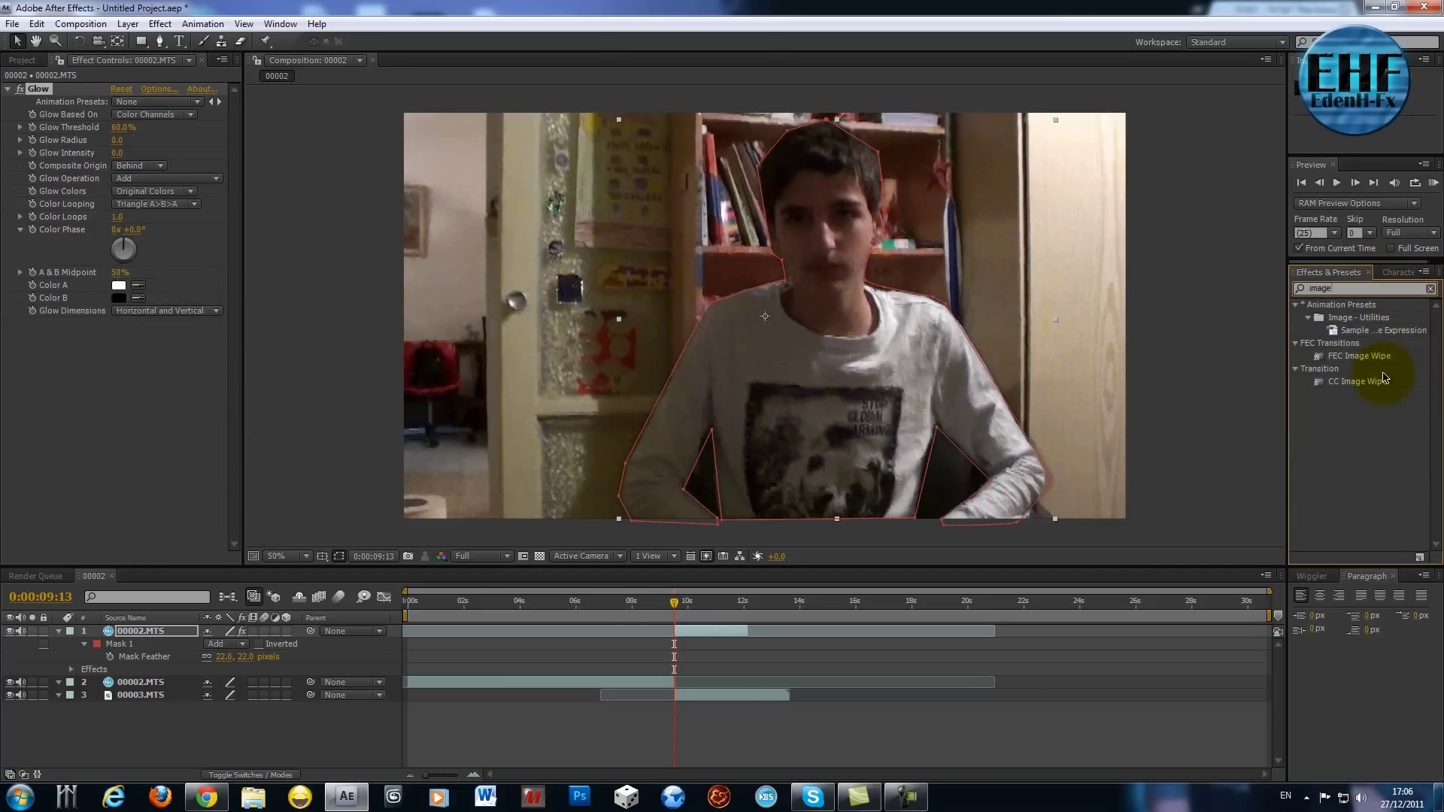
left_click_drag(1375, 385, 894, 341)
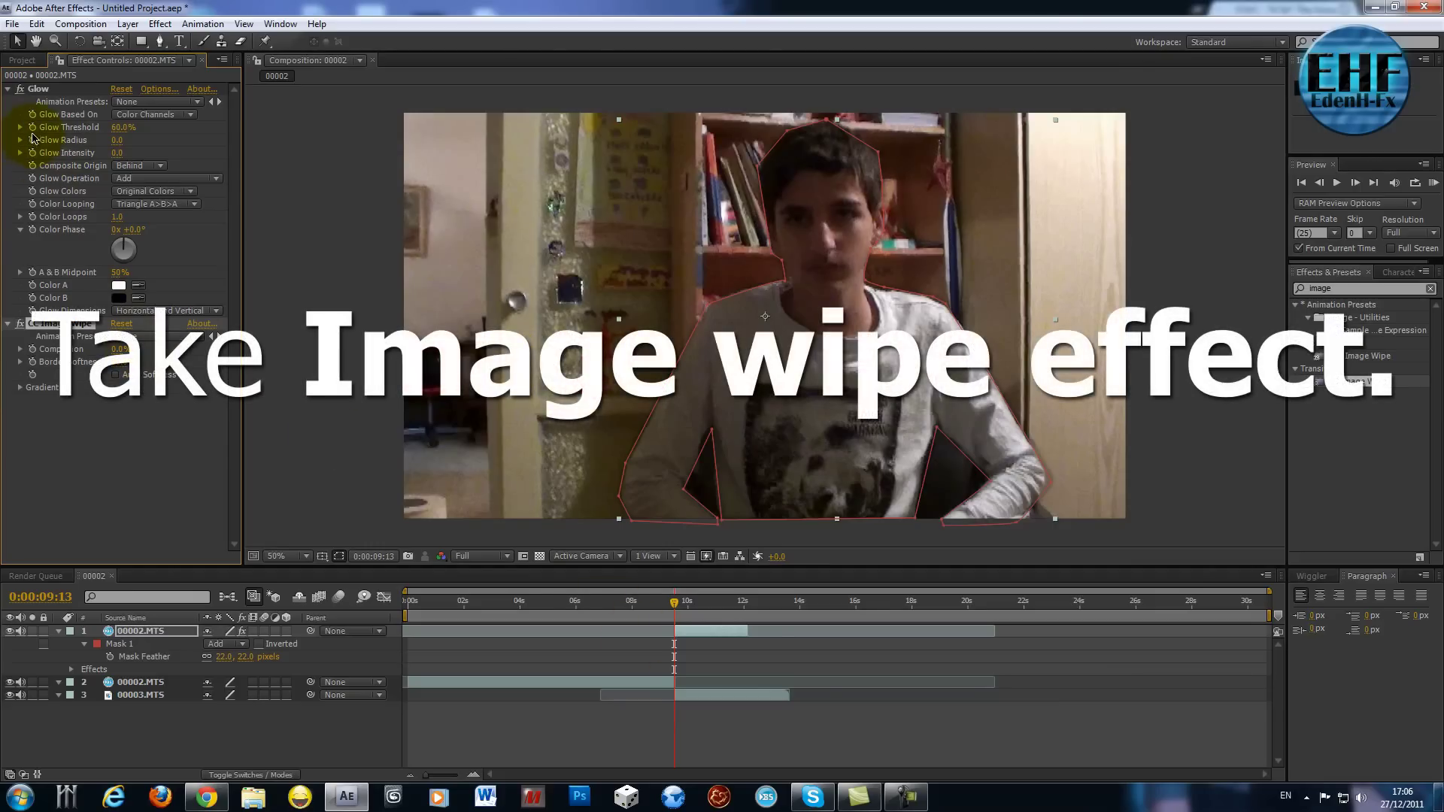
left_click(30, 155)
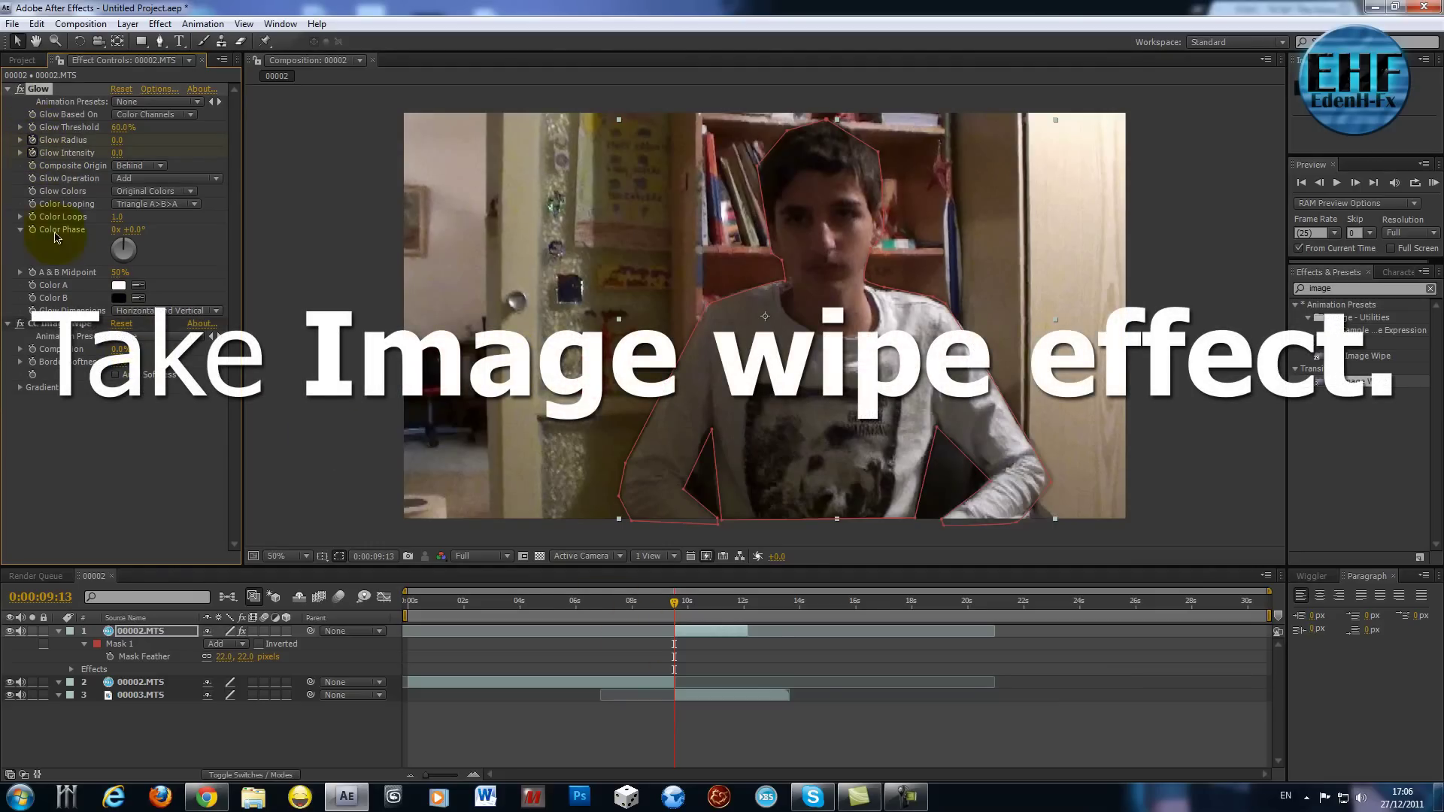
- At 0:00:11:10, keyframe a higher Glow Radius to brighten the person
left_click(727, 613)
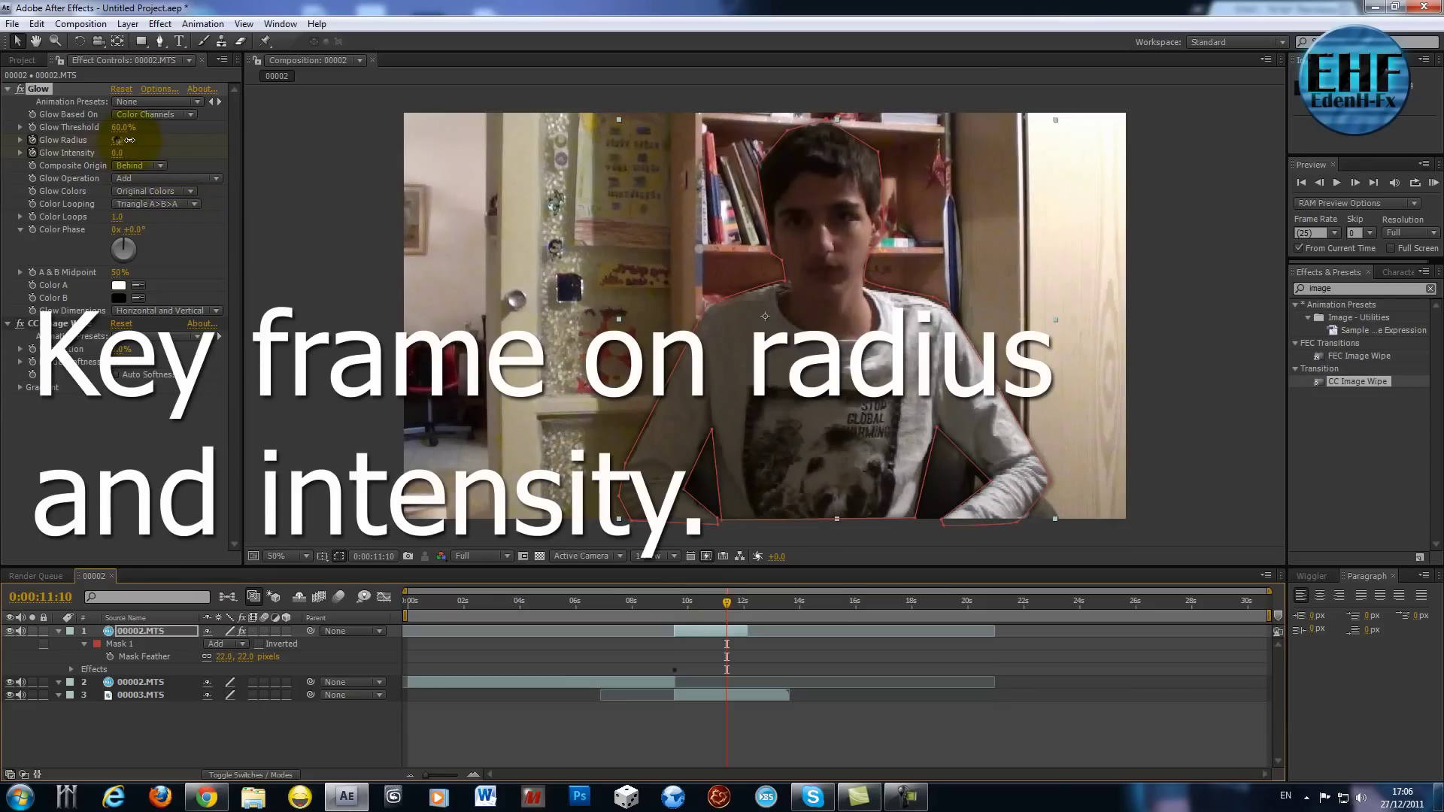
left_click_drag(117, 140, 143, 139)
key("ctrl+z")
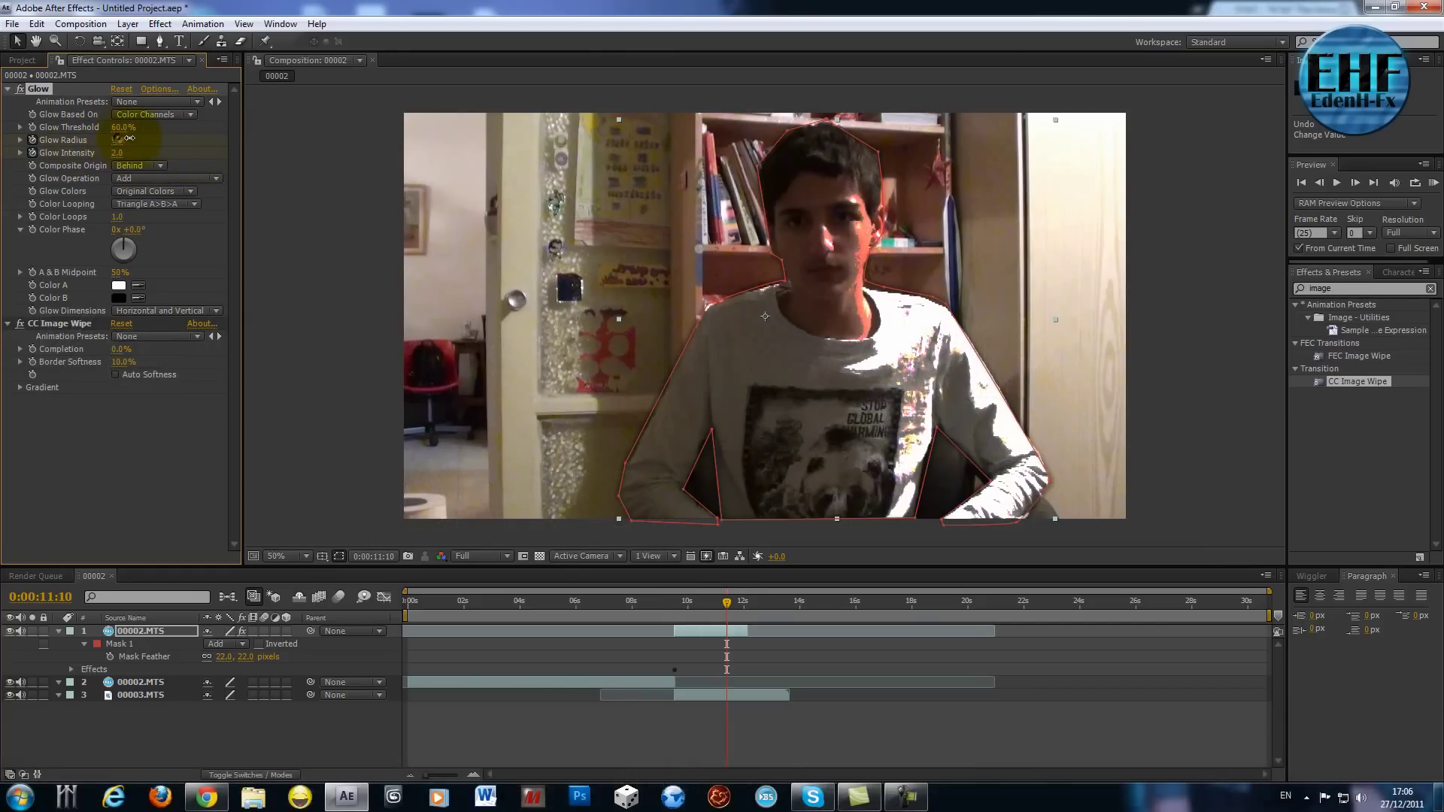
mouse_move(124, 139)
left_mouse_down()
mouse_move(169, 153)
mouse_move(129, 151)
left_mouse_up()
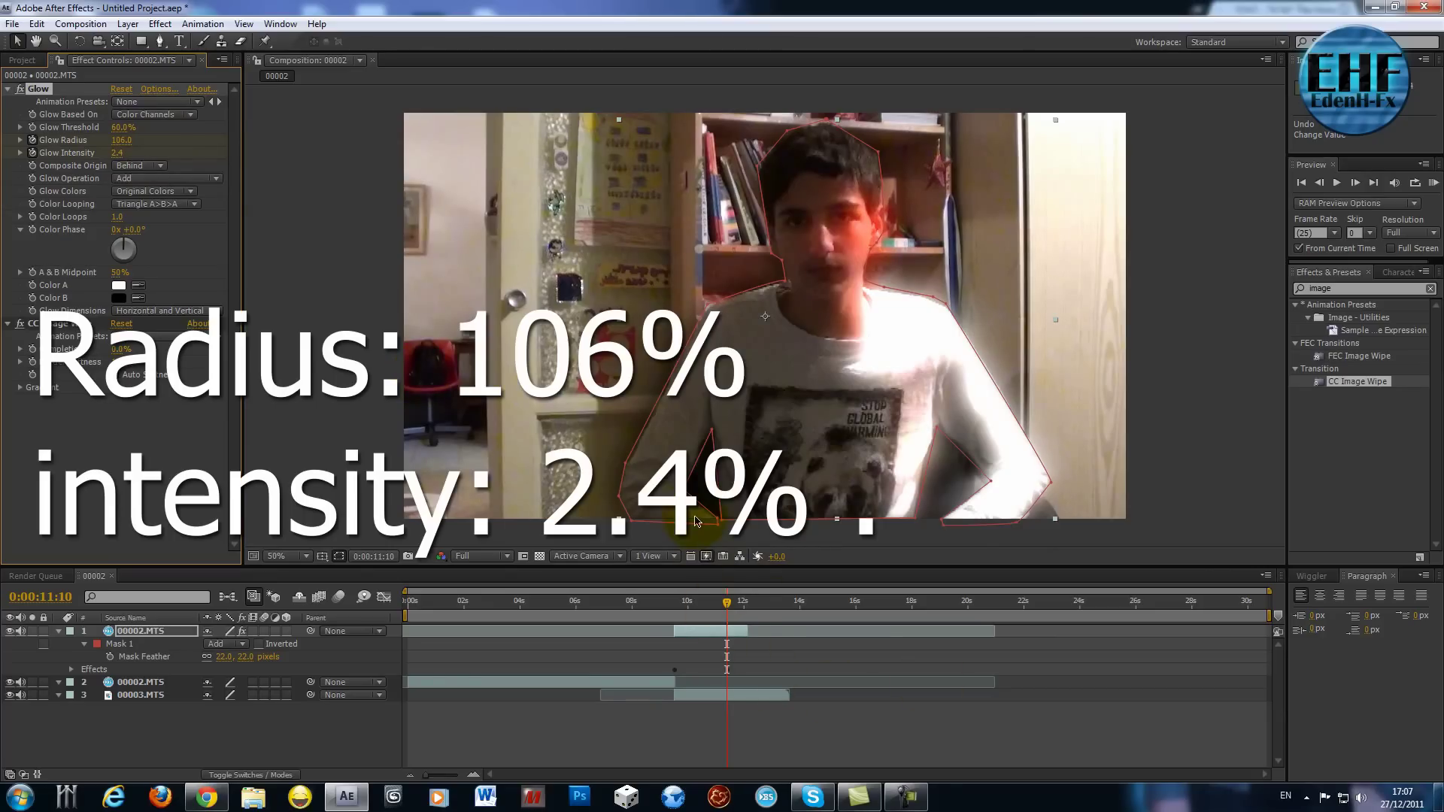
left_click(673, 610)
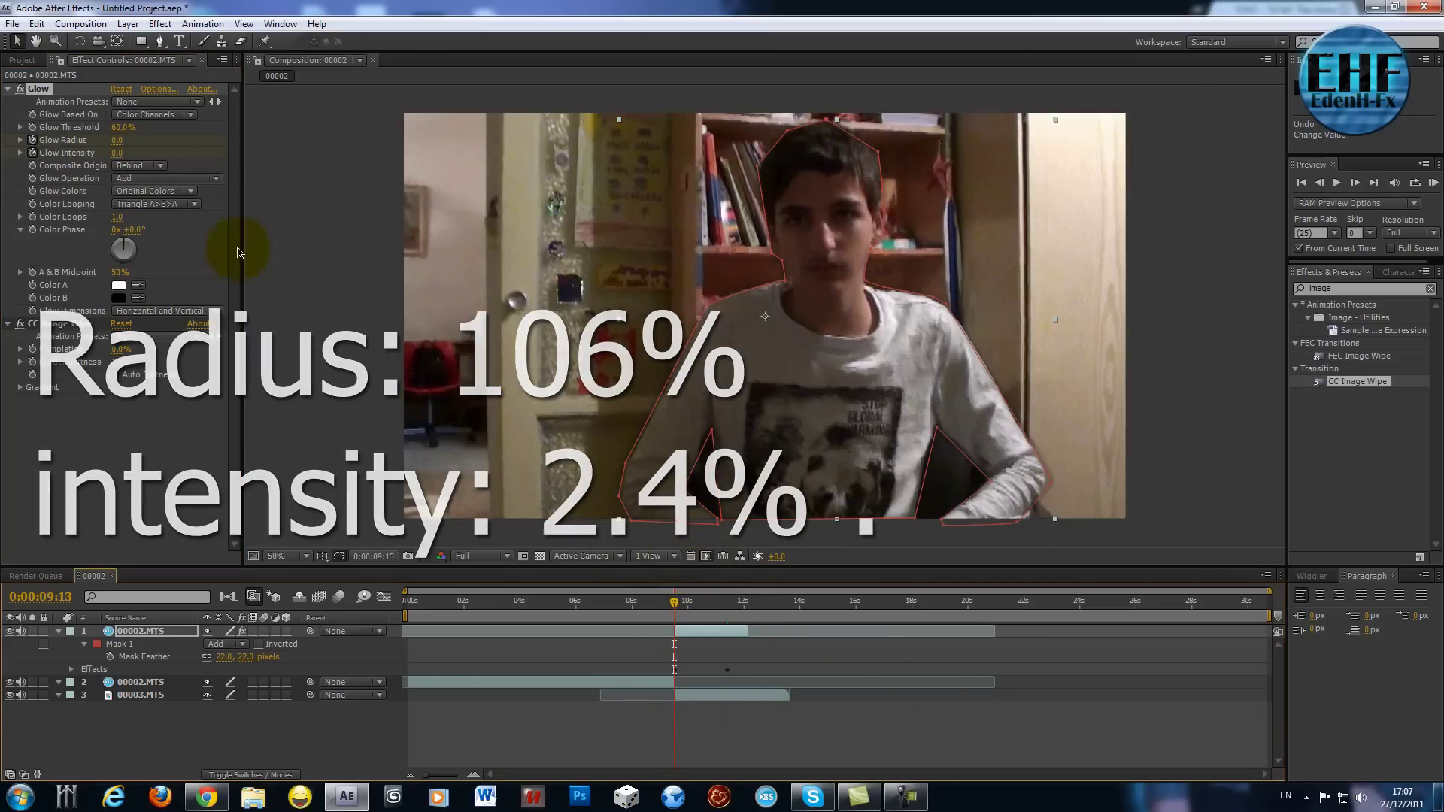
- Drop Glow Threshold to 0% at 0:00:11:10, then reach 100% wipe Completion at 0:00:12:03
left_click(726, 617)
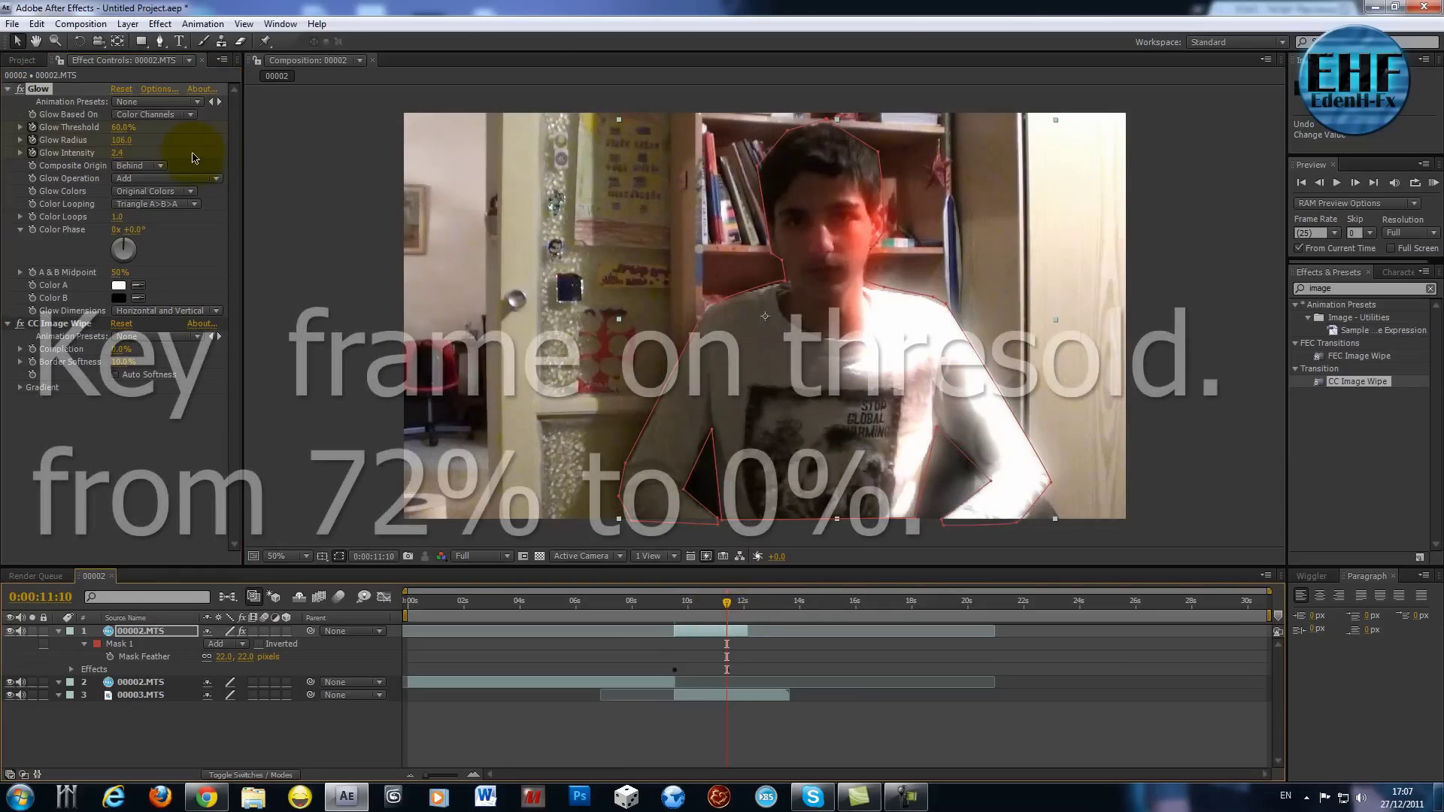
left_click_drag(118, 126, 68, 127)
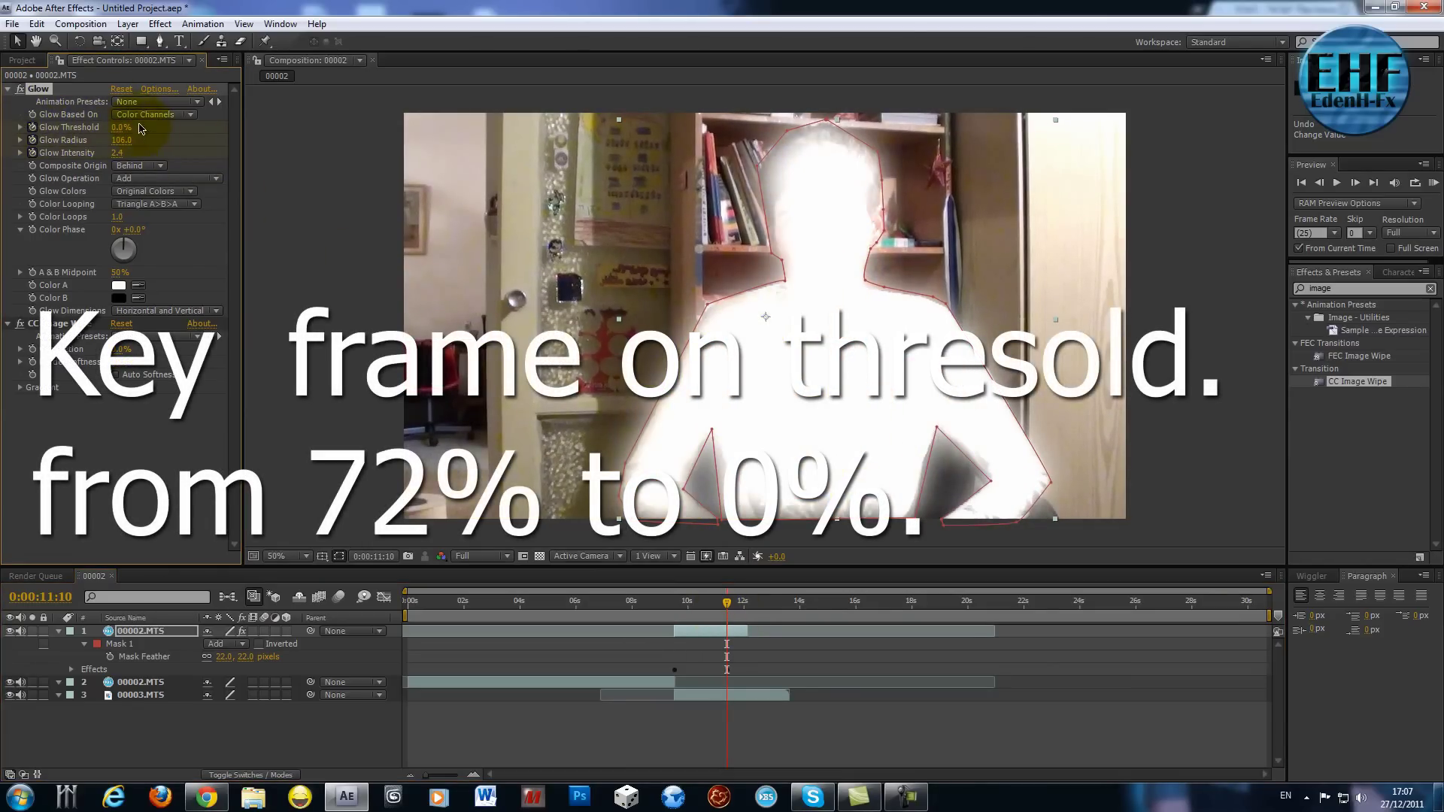
left_click_drag(117, 146, 73, 141)
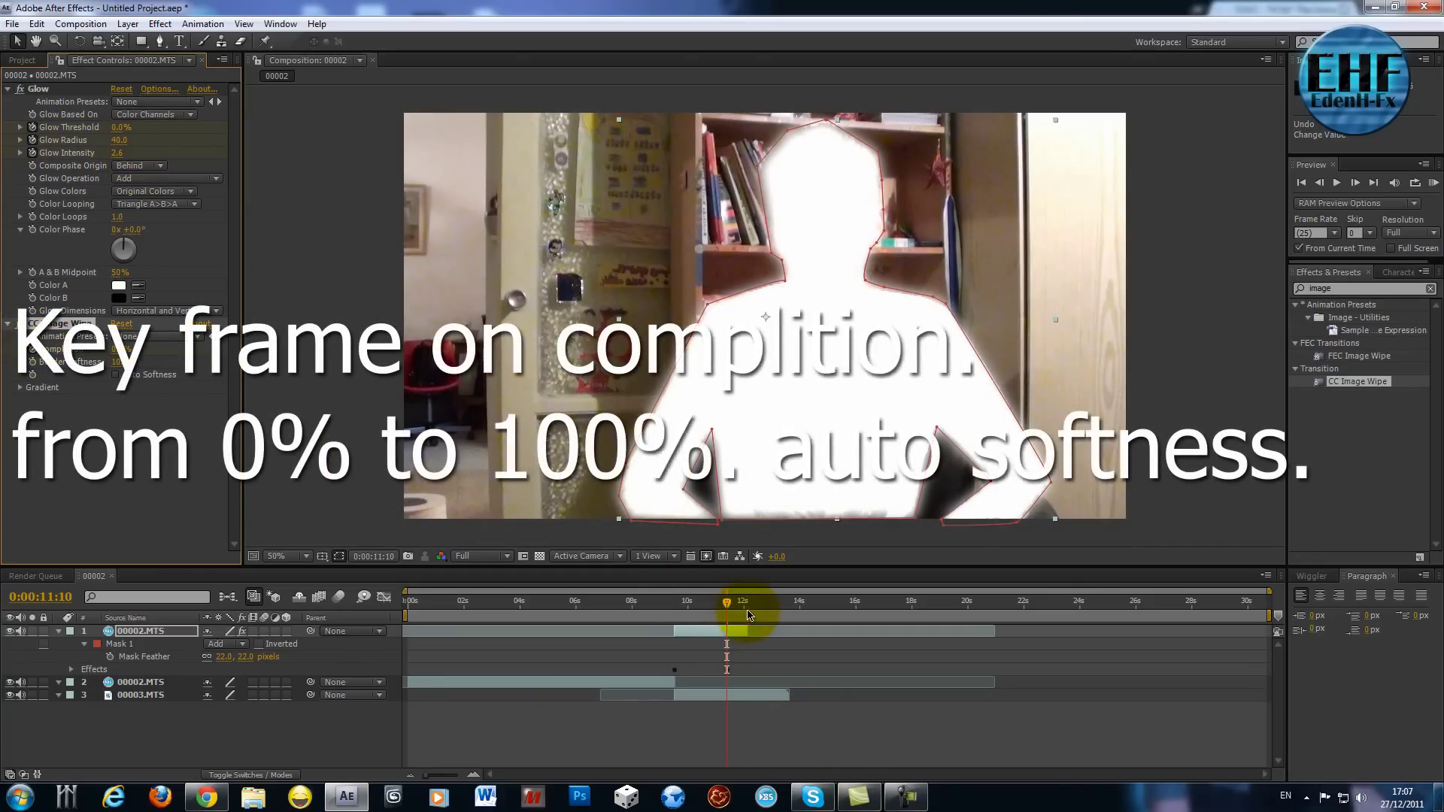
left_click_drag(735, 613, 747, 613)
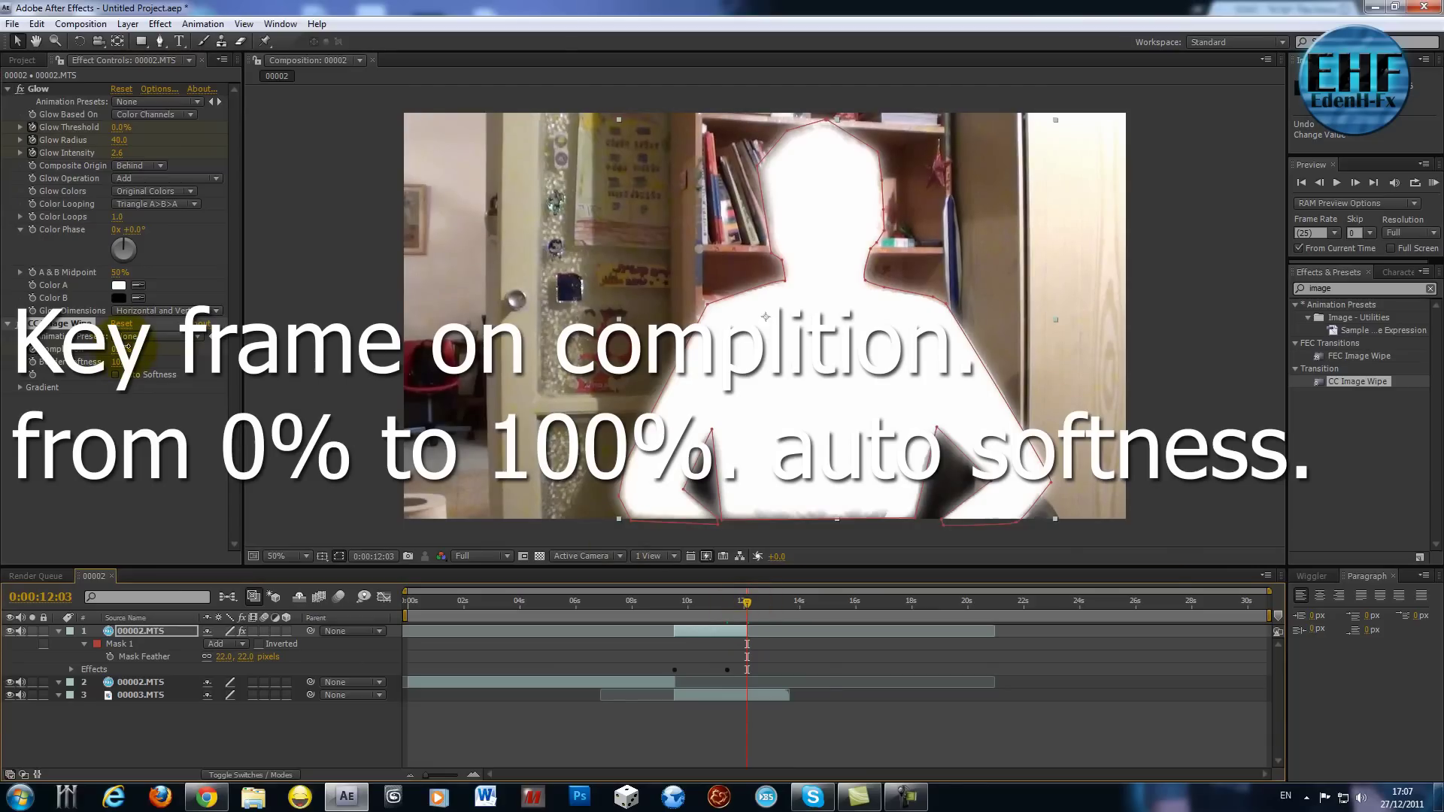
left_click_drag(119, 349, 133, 380)
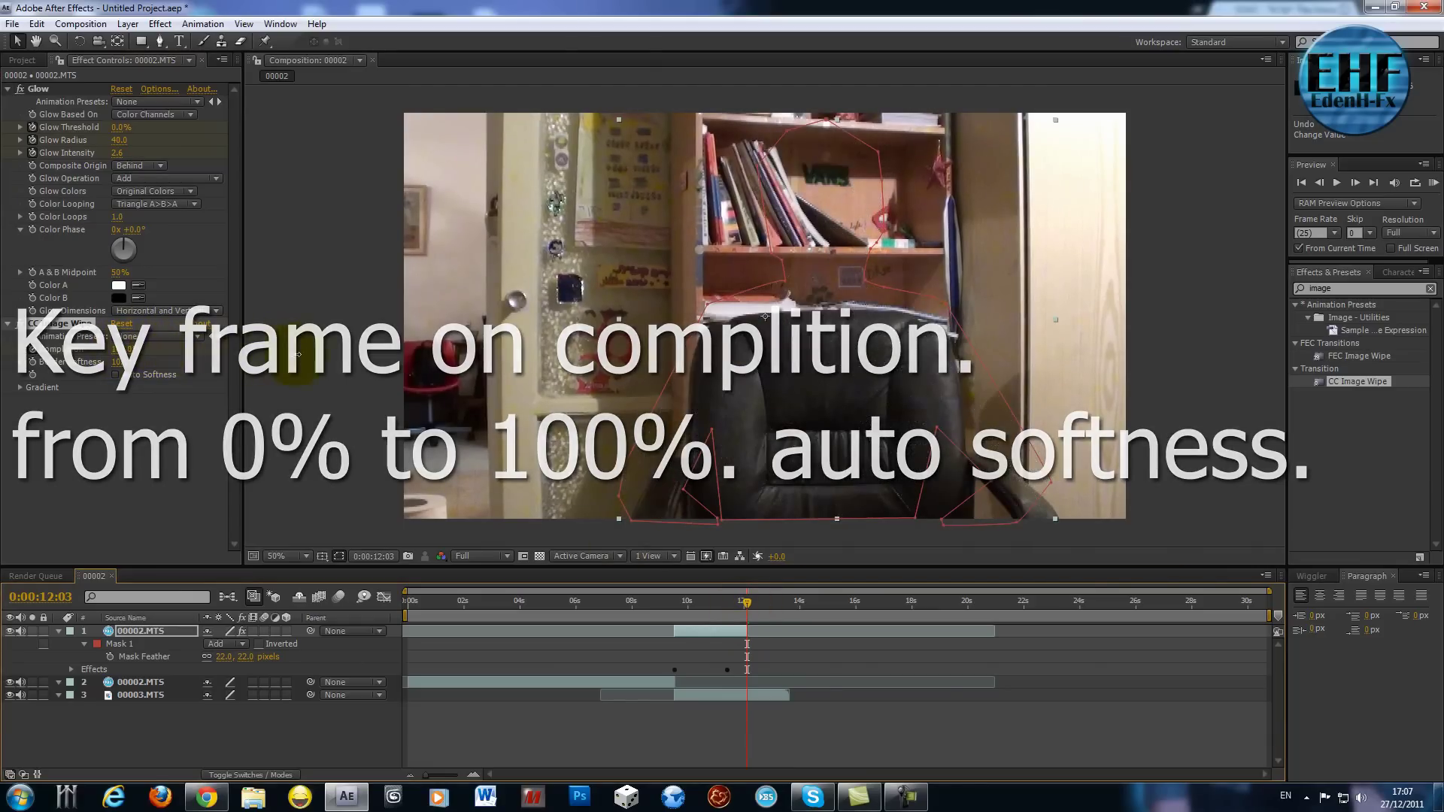
- Run a RAM preview of the glow-and-wipe transition
left_click(671, 629)
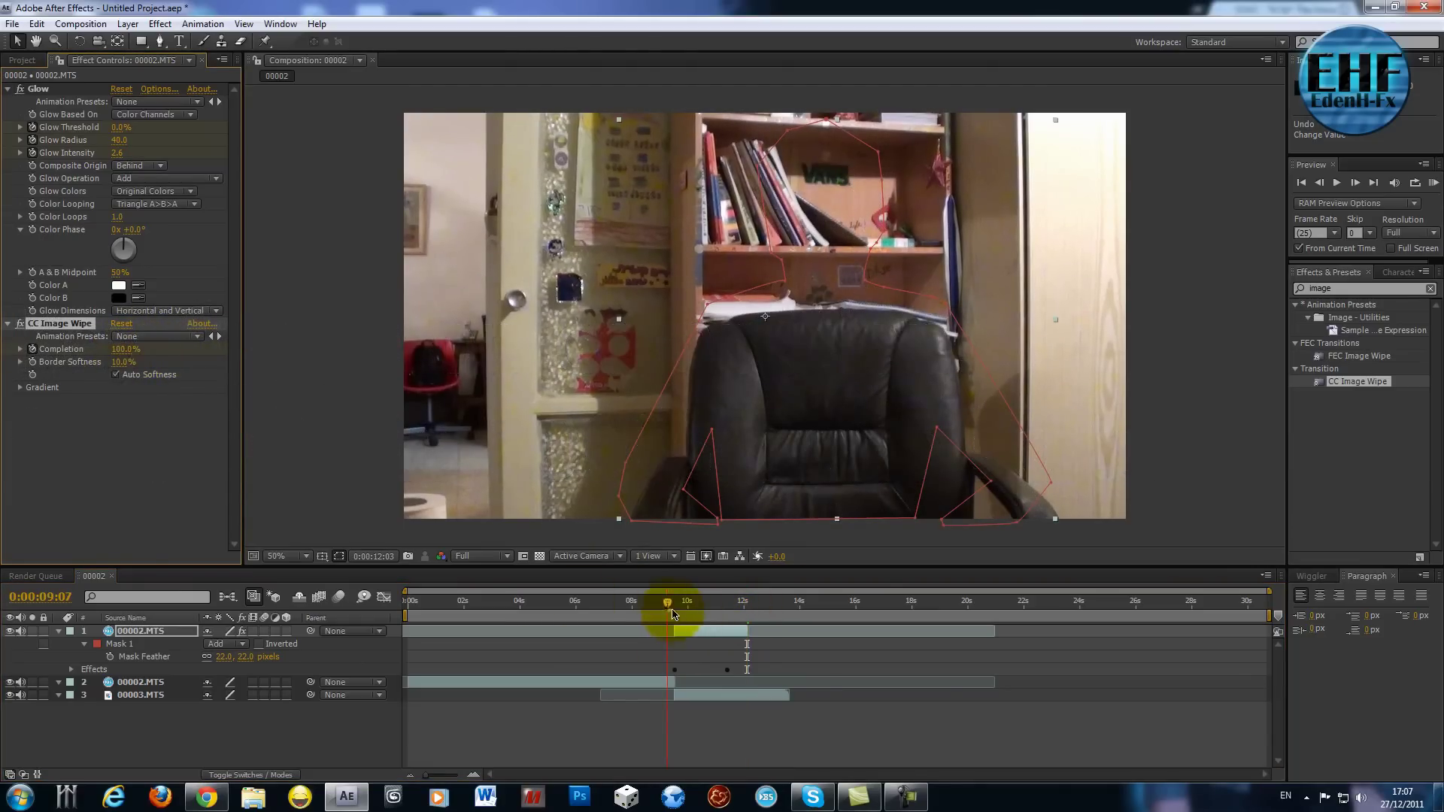
key("KP_0")
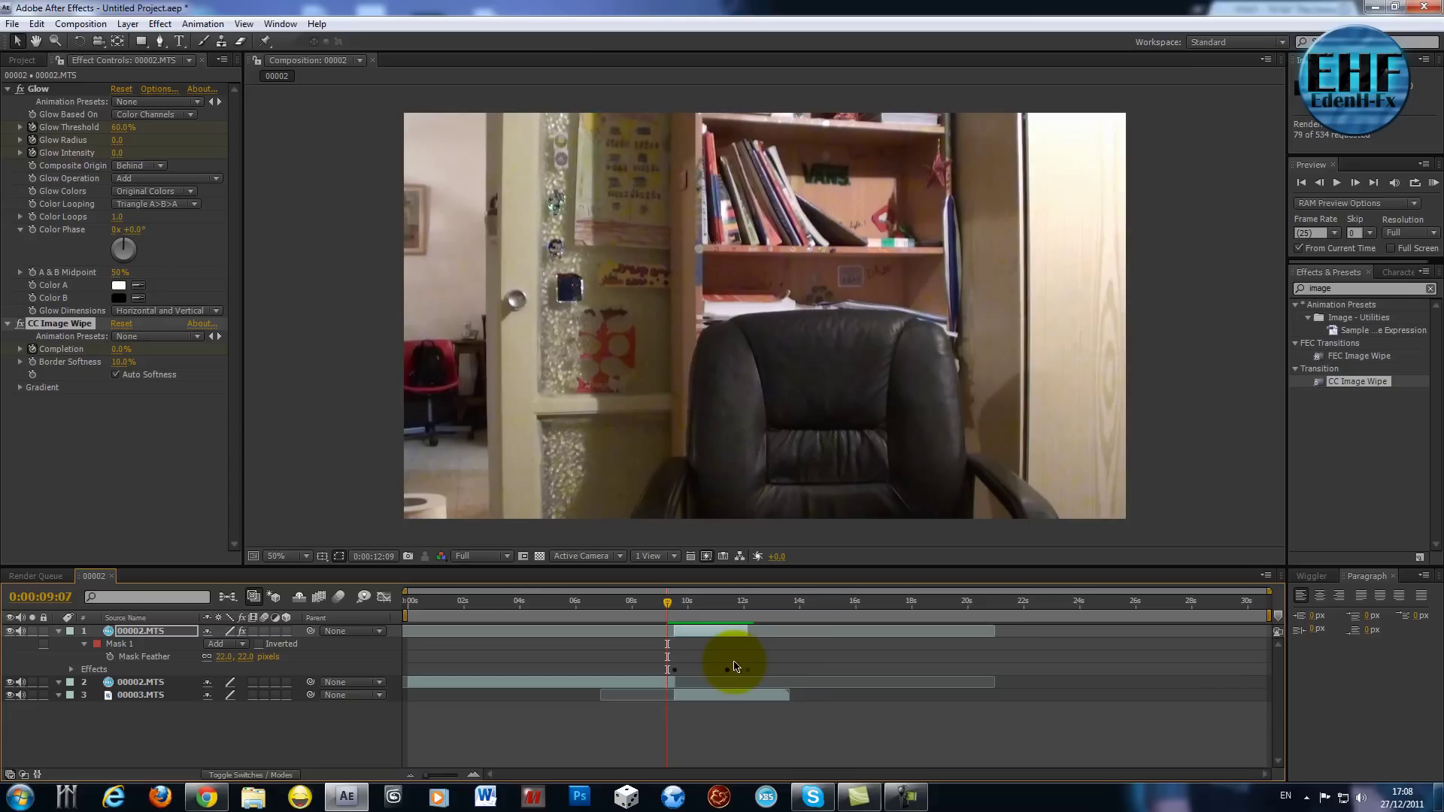
key("space")
key("space")
- Move the first CC Image Wipe Completion keyframe earlier and preview at Half resolution
key("u")
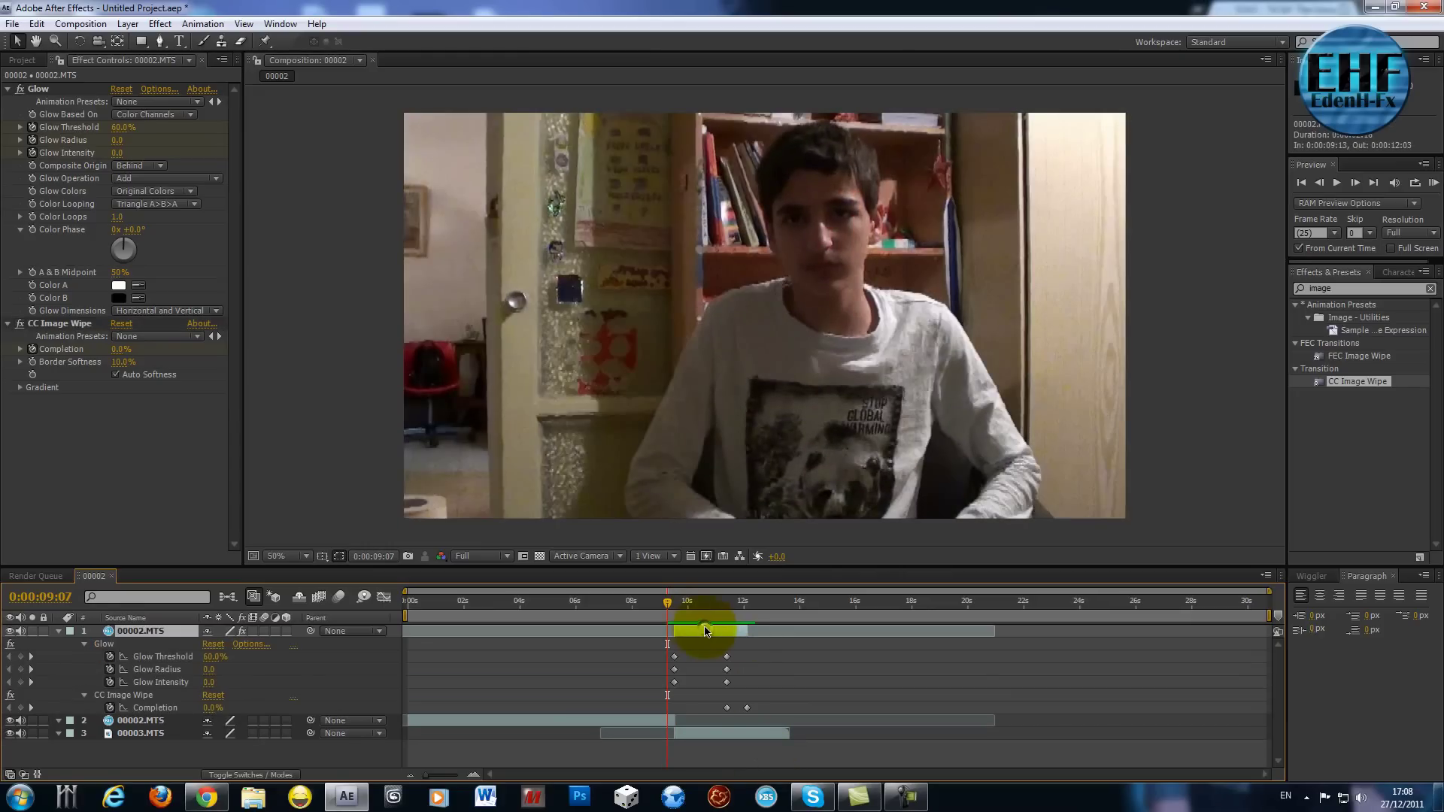
left_click(750, 685)
left_click_drag(728, 713, 718, 713)
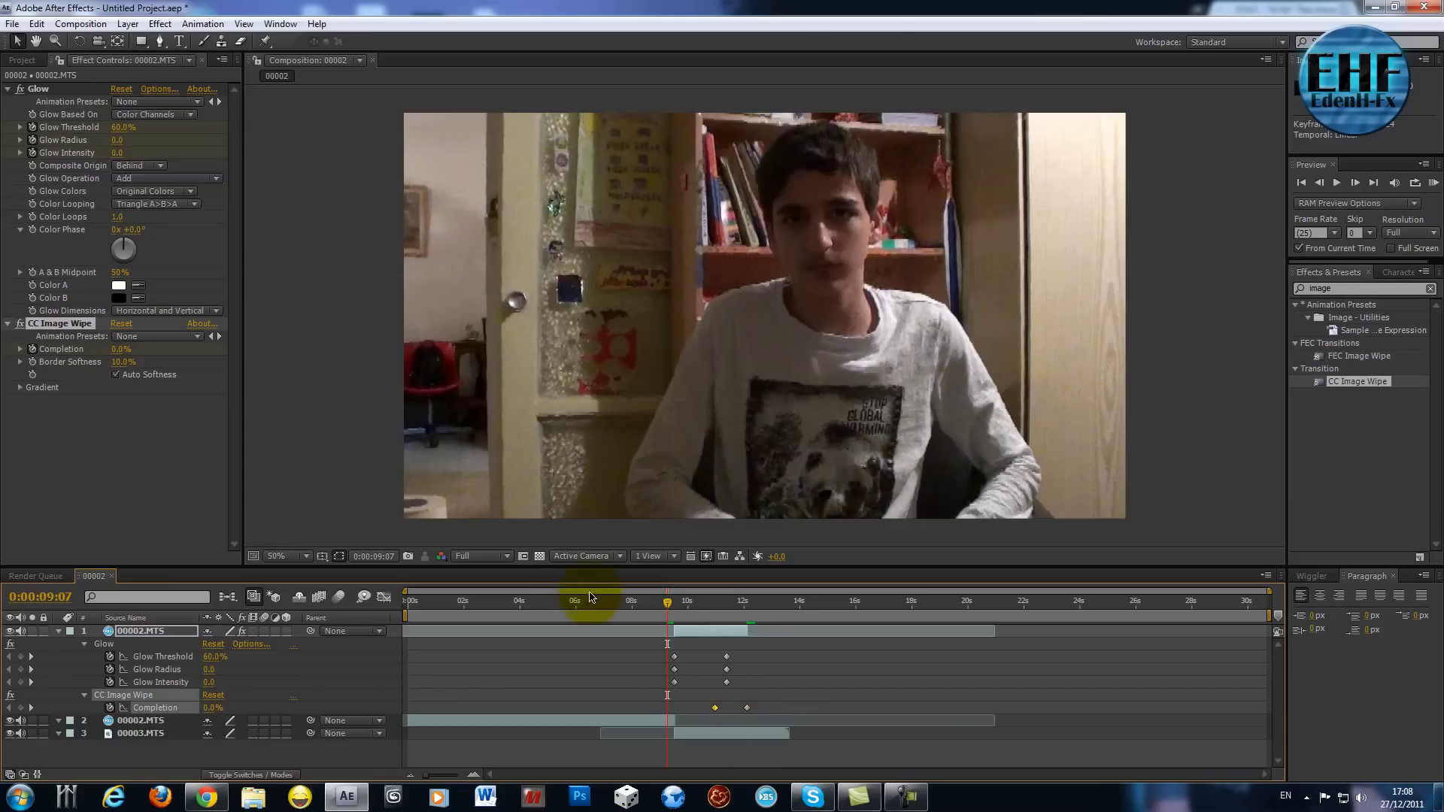
left_click(489, 558)
left_click(497, 598)
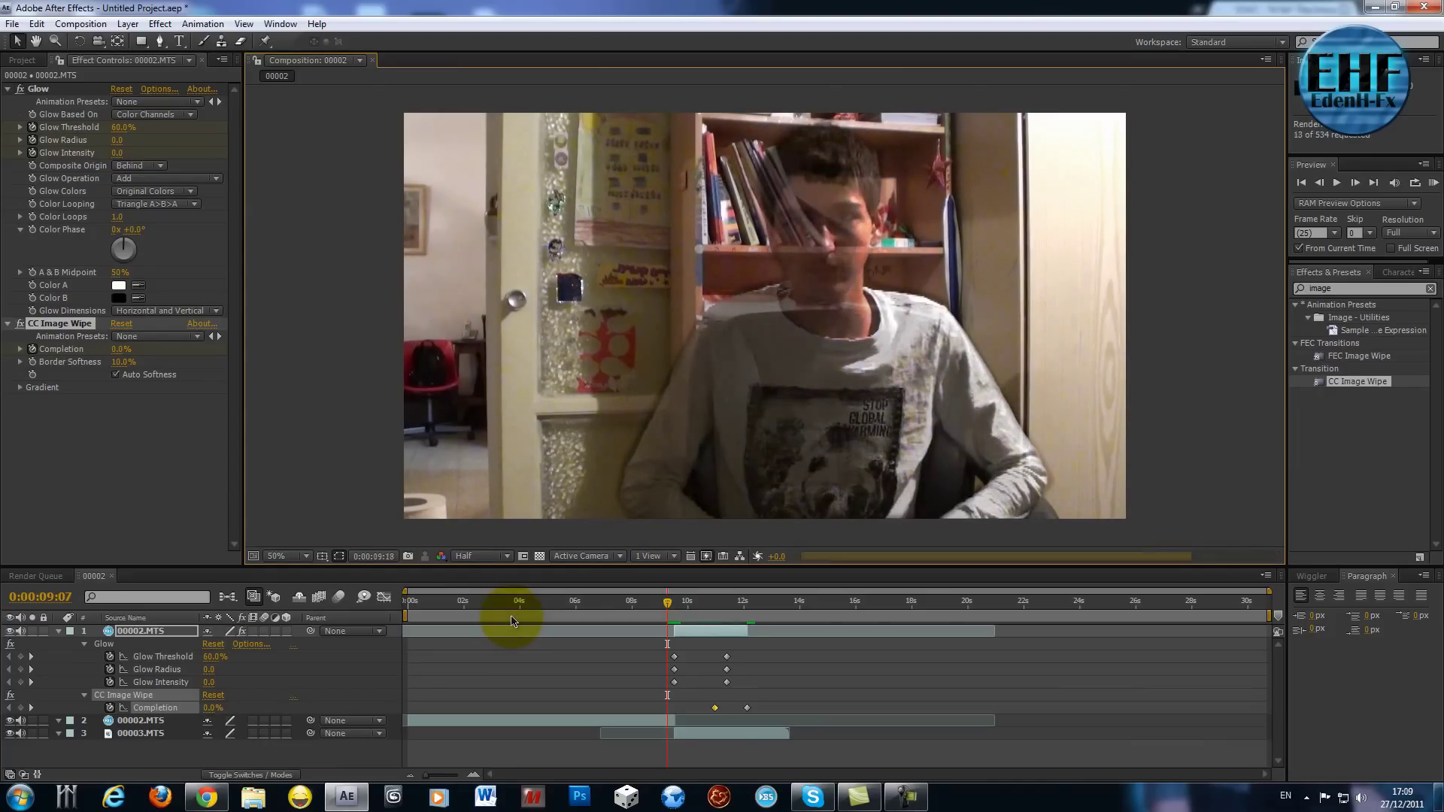
left_click(976, 672)
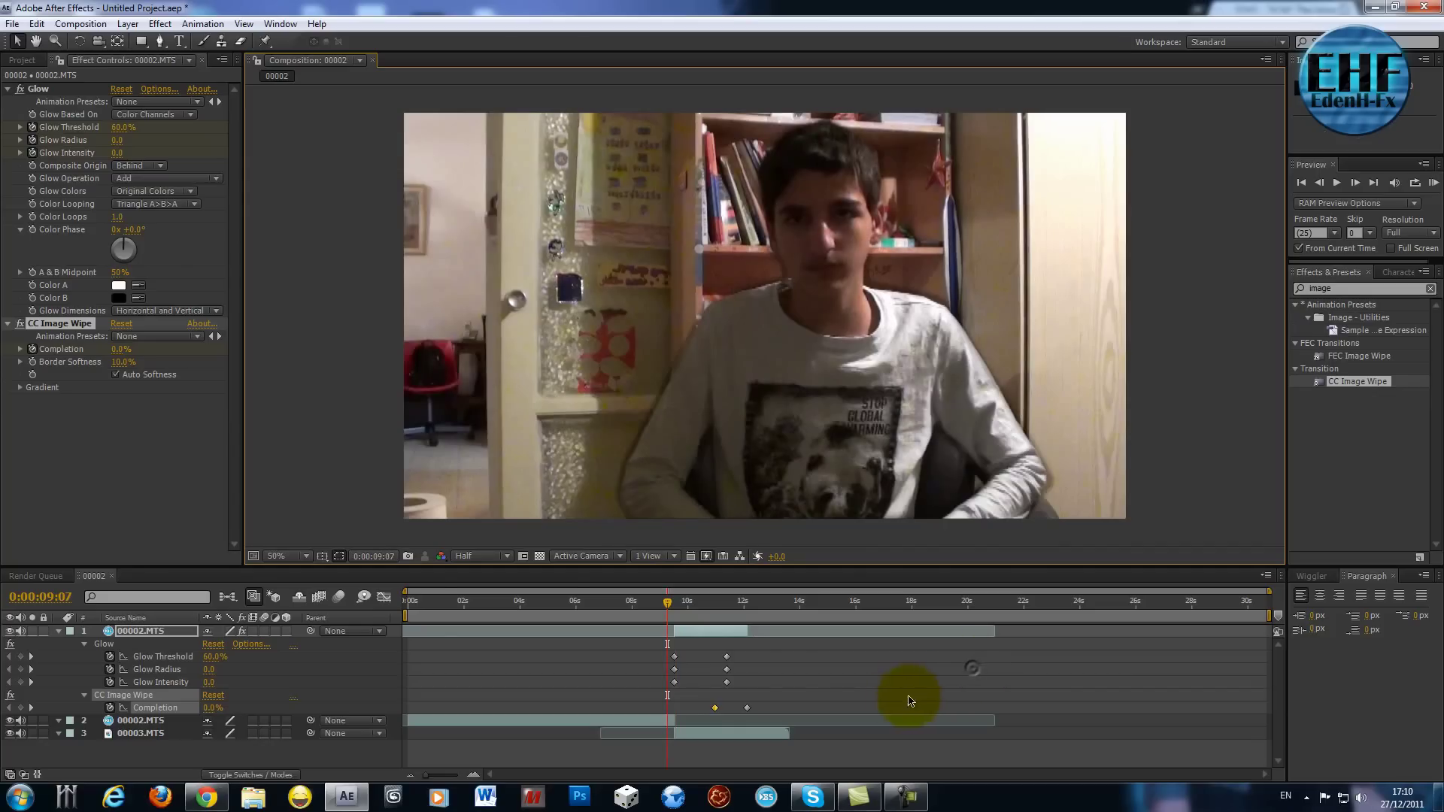
- Trim layer 2, the earlier clip, at the transition point
left_click(79, 633)
left_click(58, 633)
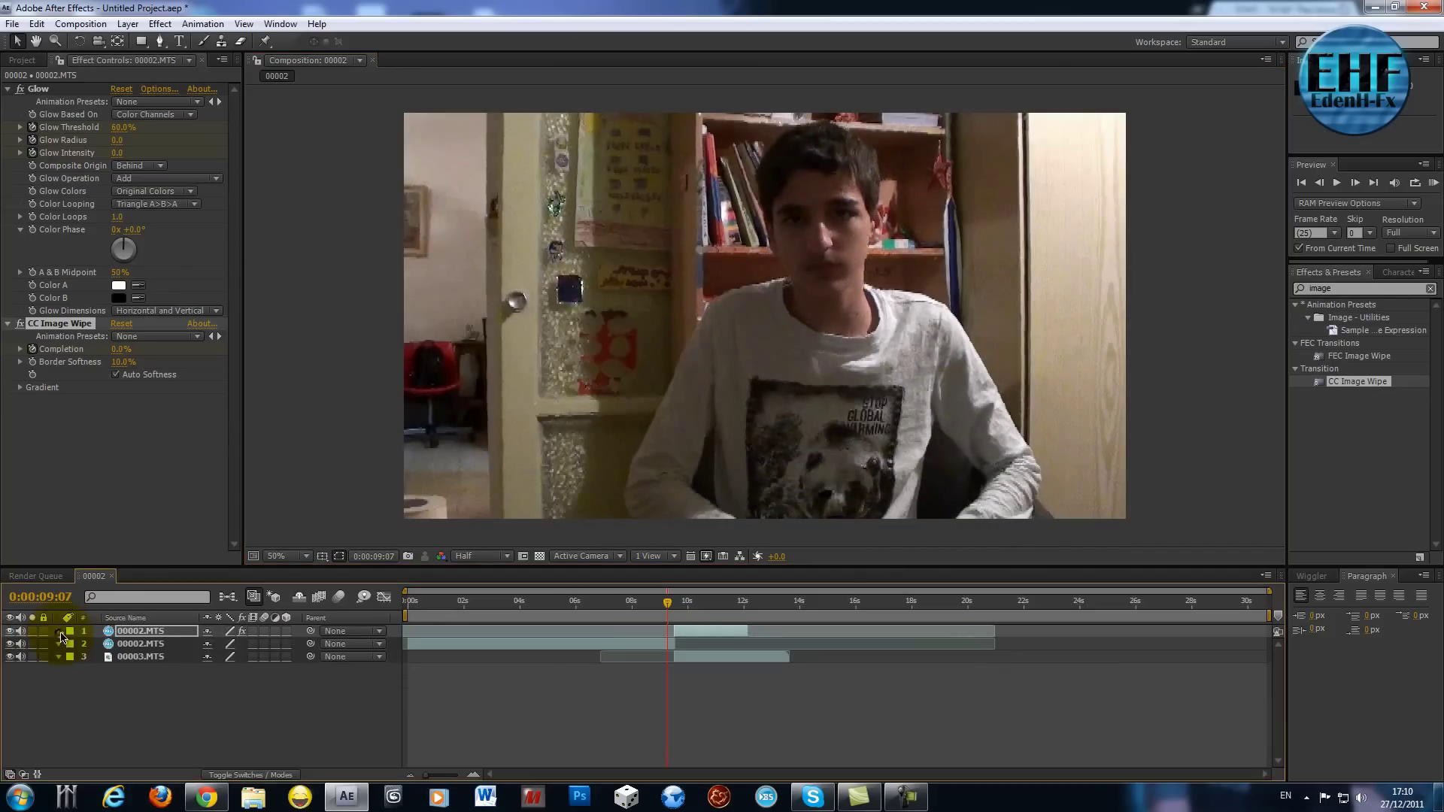
left_click_drag(631, 611, 674, 619)
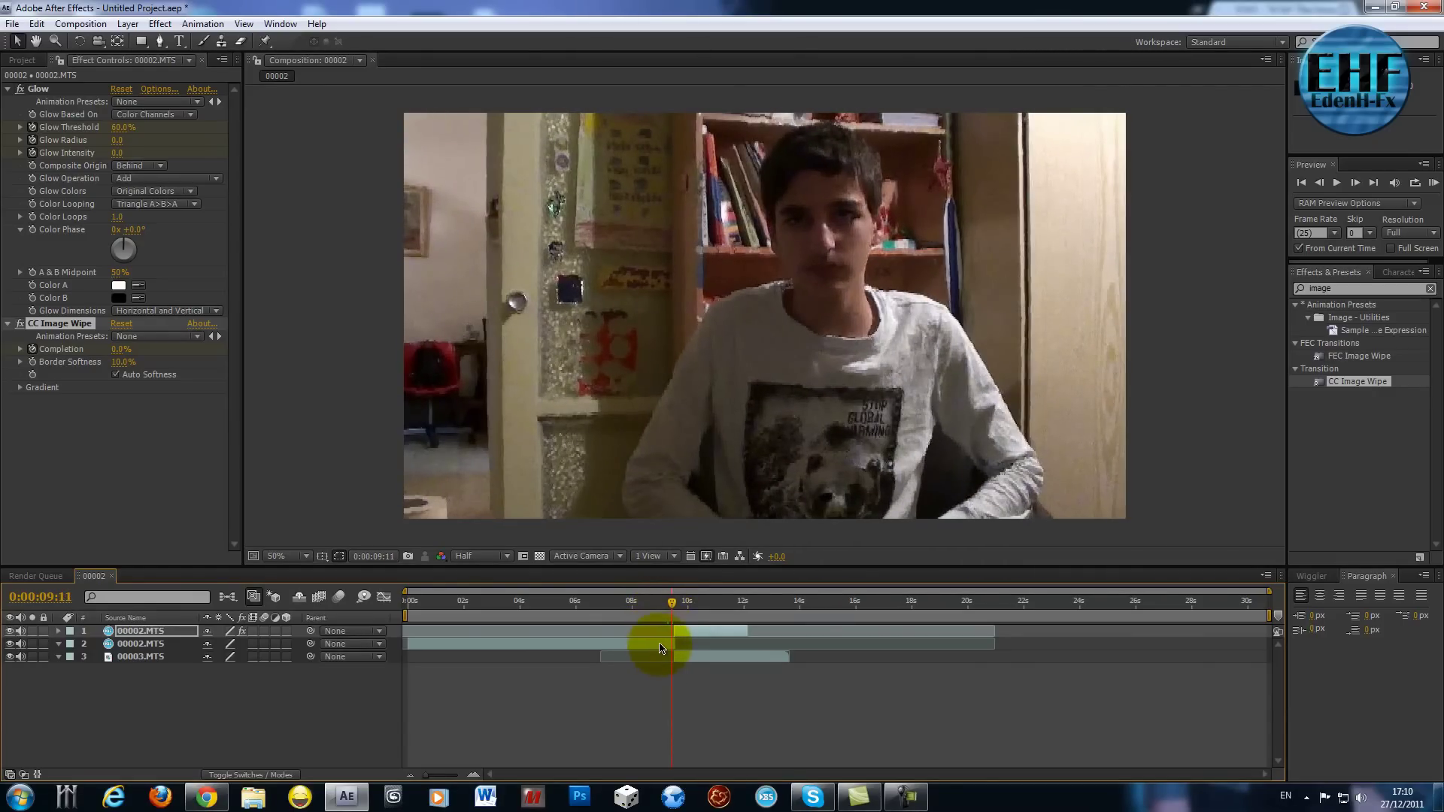
left_click(662, 648)
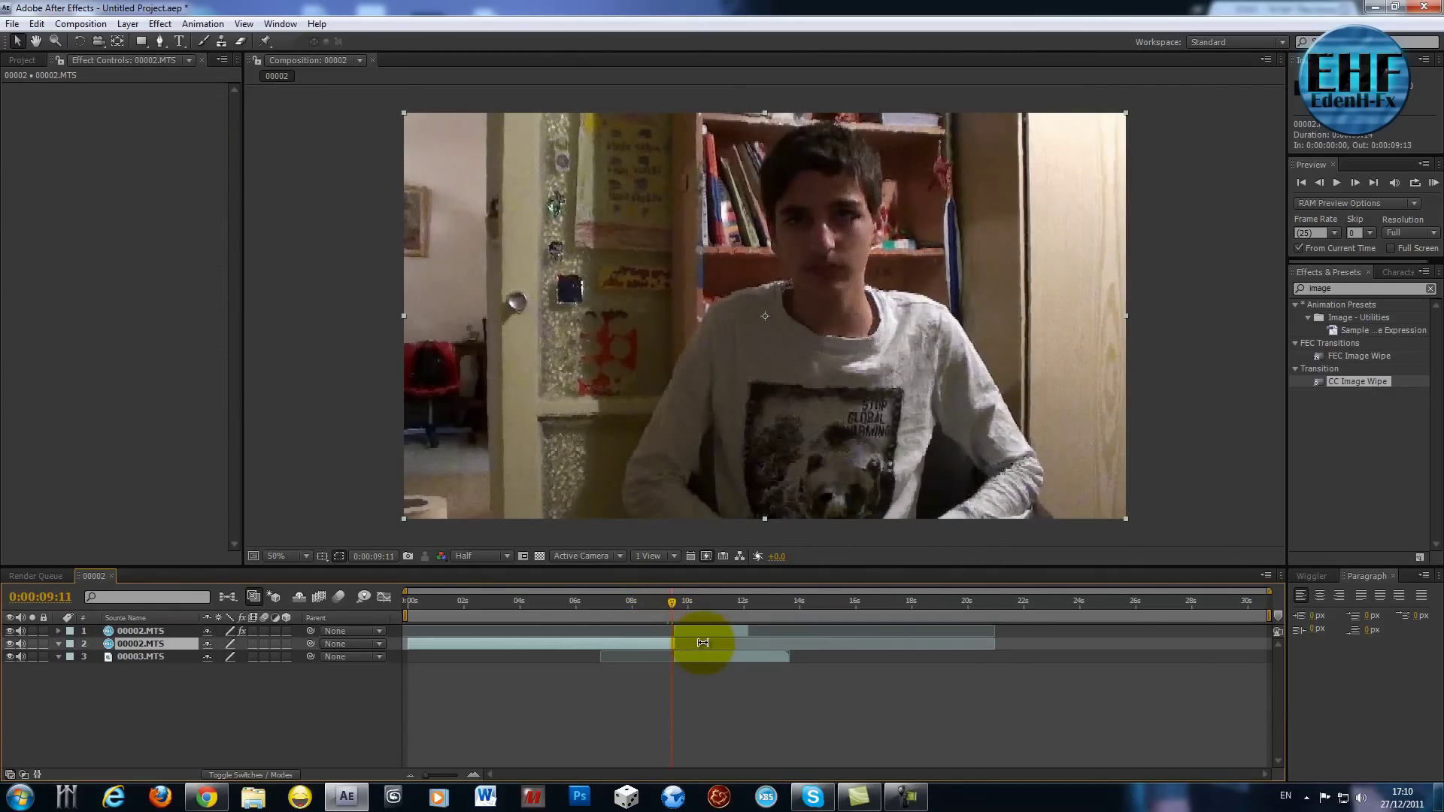
key("alt+bracketright")
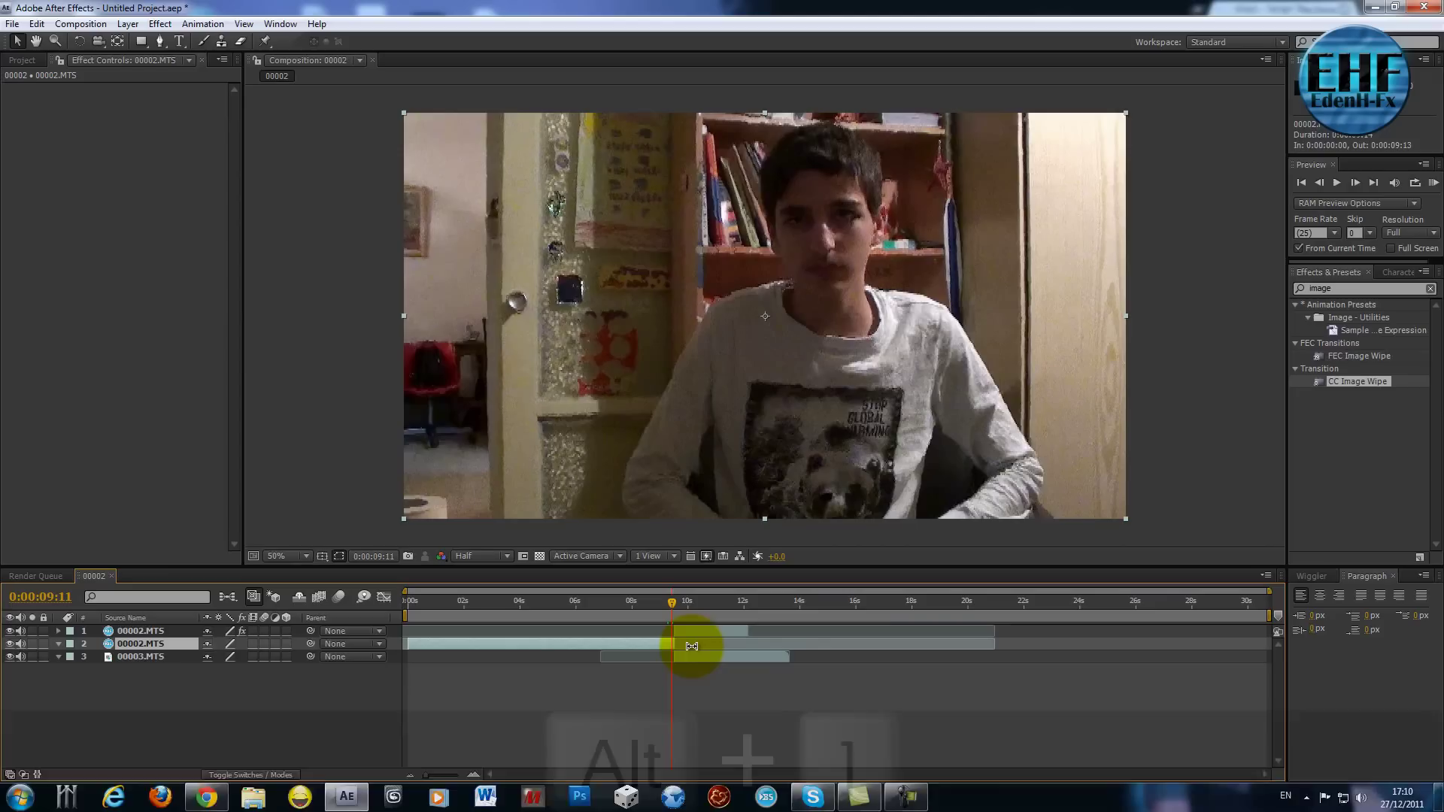
- Slide all layers to start at 0:00 and restore Full preview resolution
key("ctrl+a")
left_click_drag(701, 636, 457, 635)
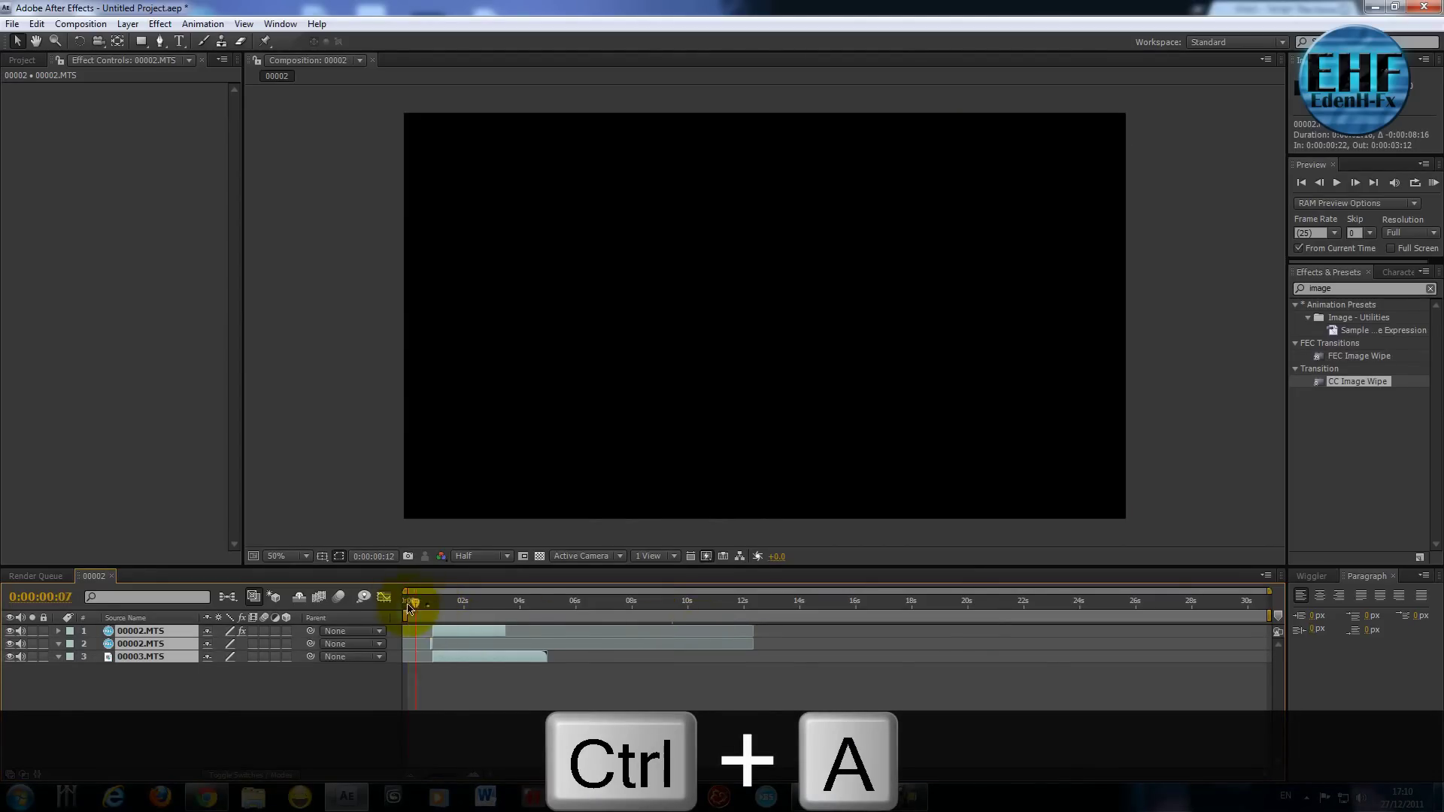
left_click(410, 607)
left_click_drag(451, 632, 437, 637)
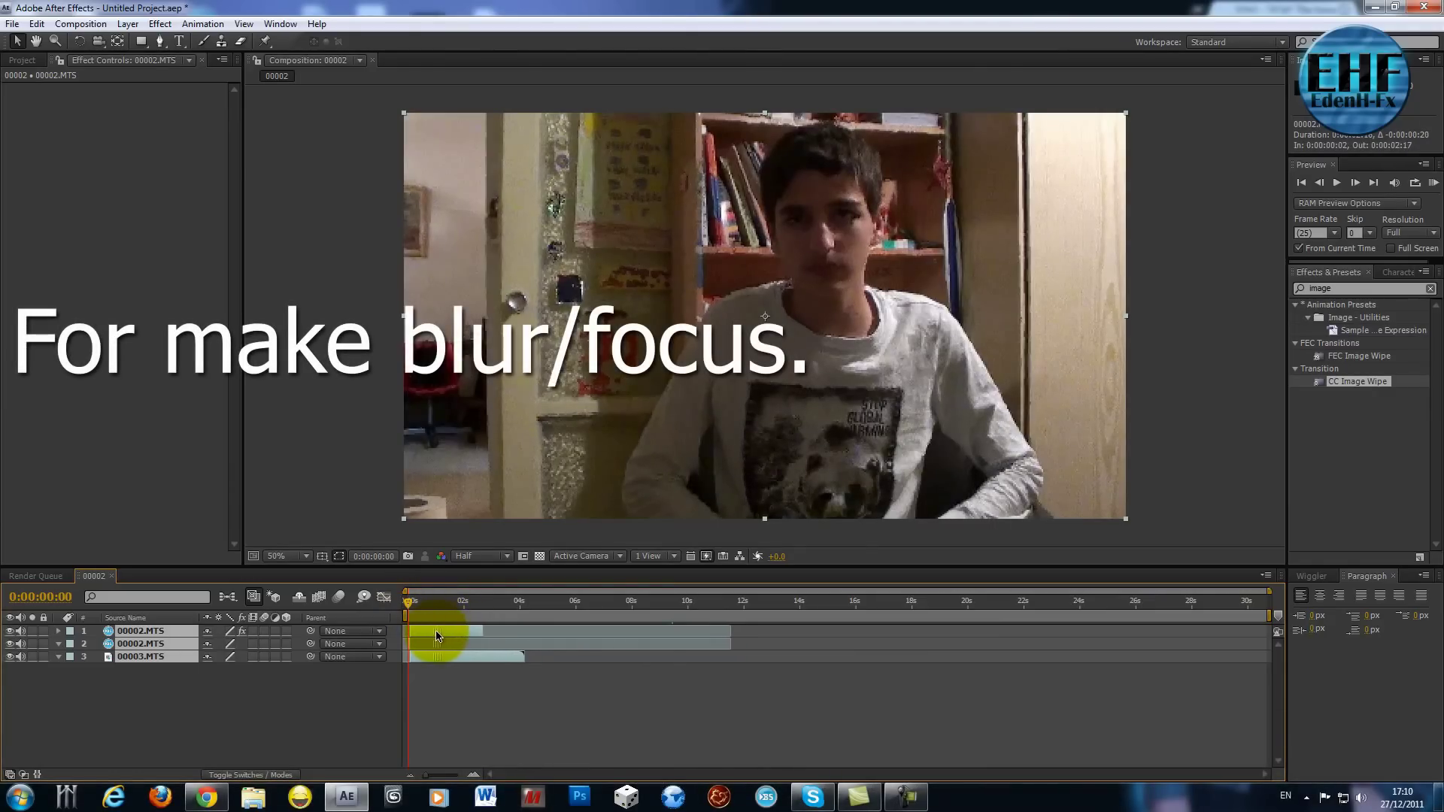
left_click(457, 707)
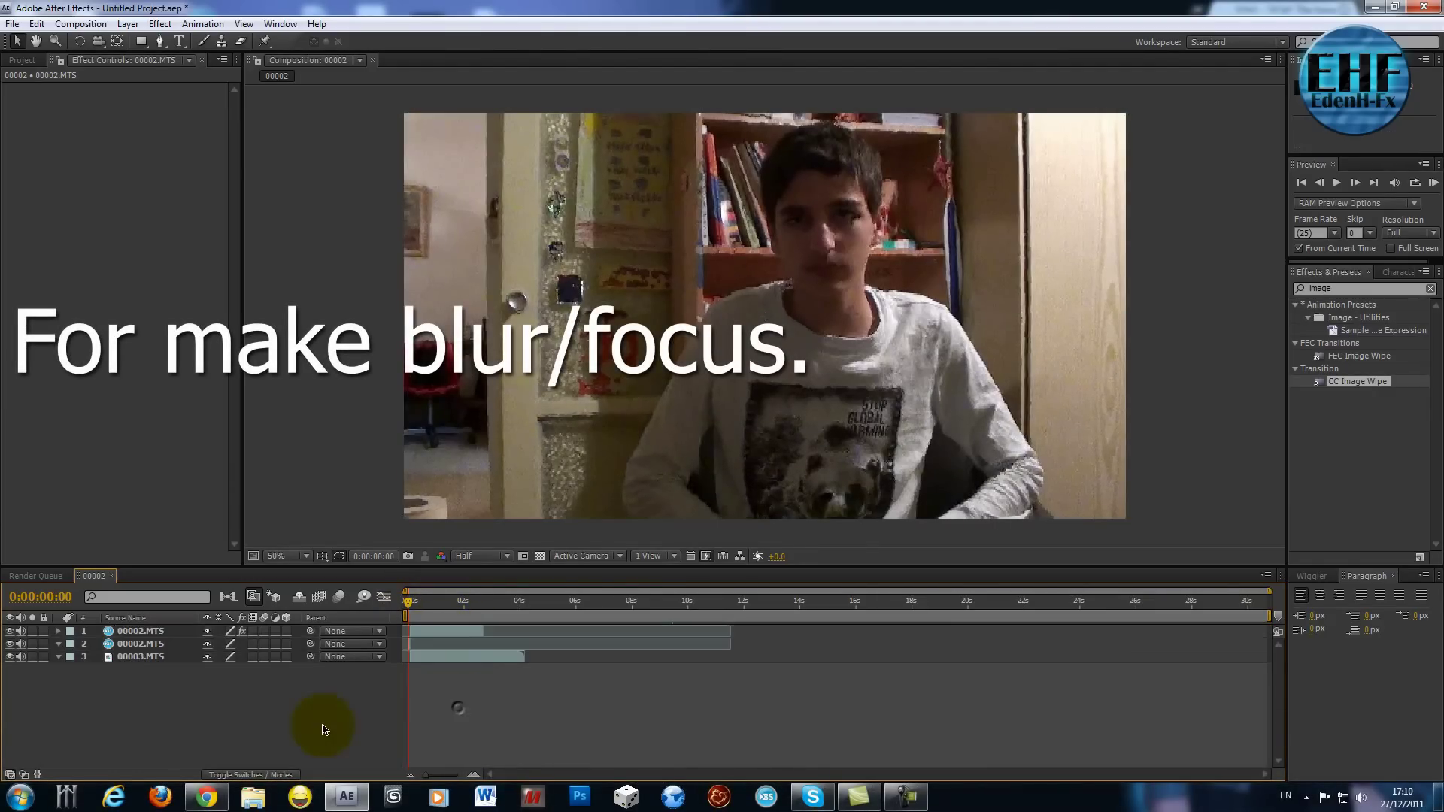
left_click(480, 557)
left_click(496, 590)
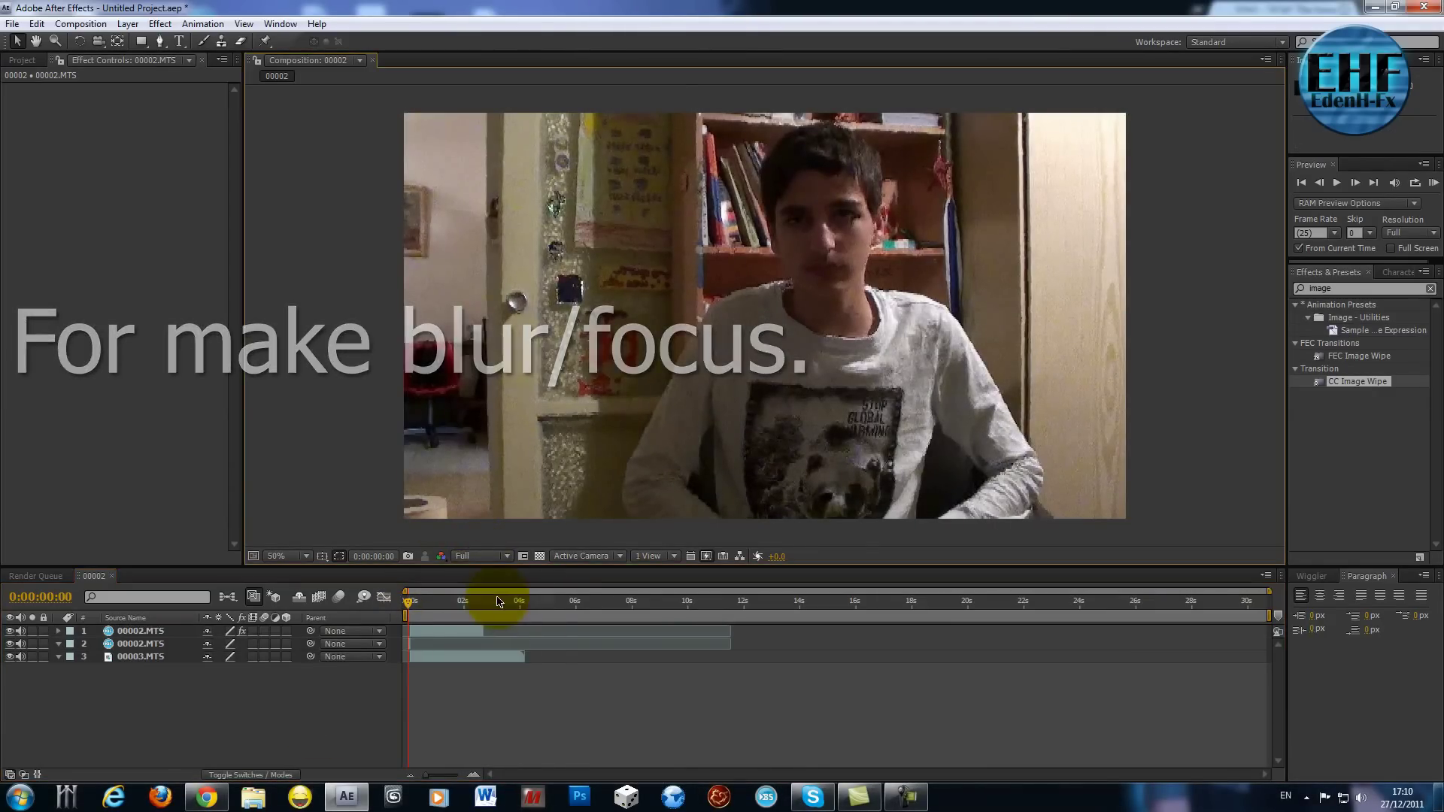
- Create a new solid layer and turn it into an adjustment layer
right_click(219, 702)
left_click(465, 674)
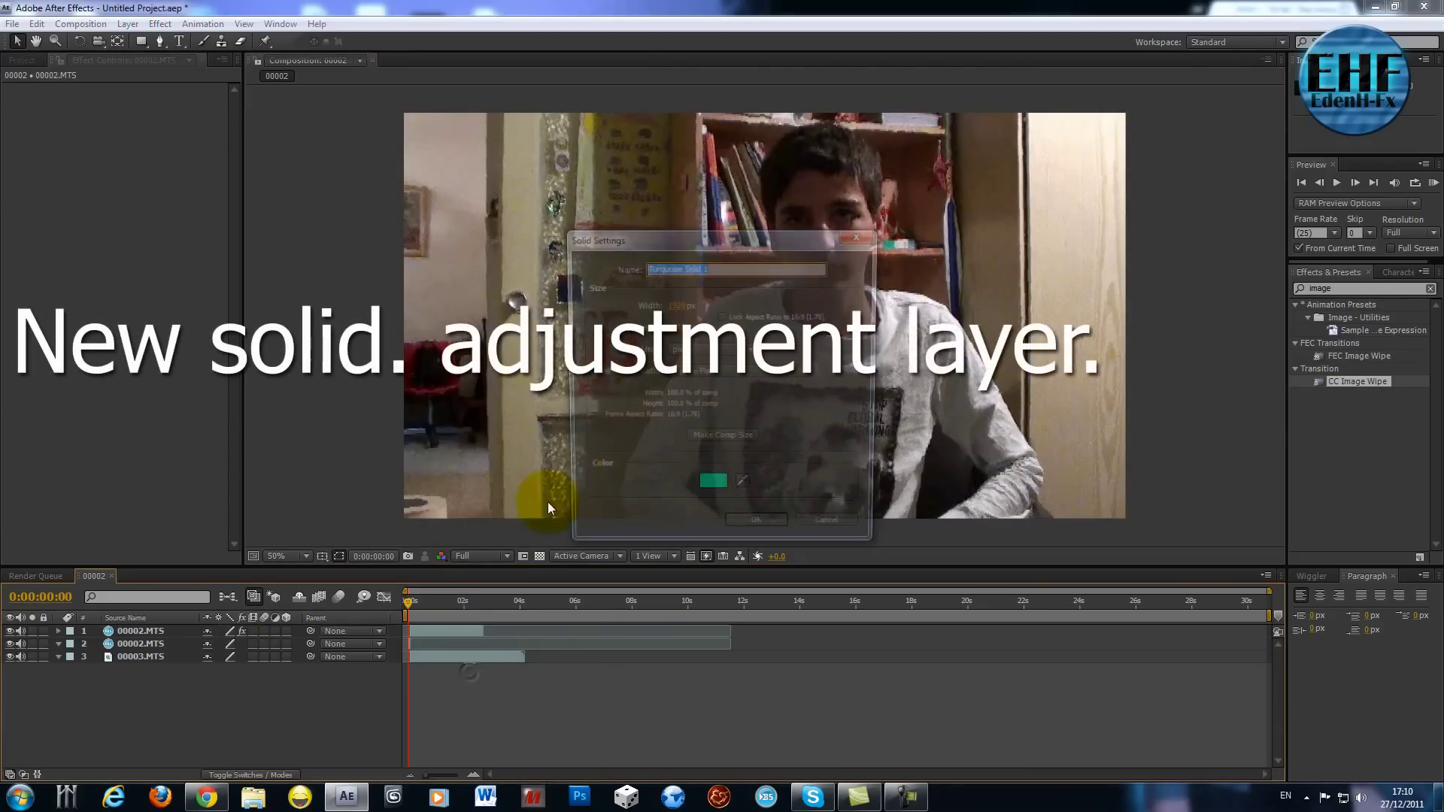
left_click(721, 475)
left_click(277, 632)
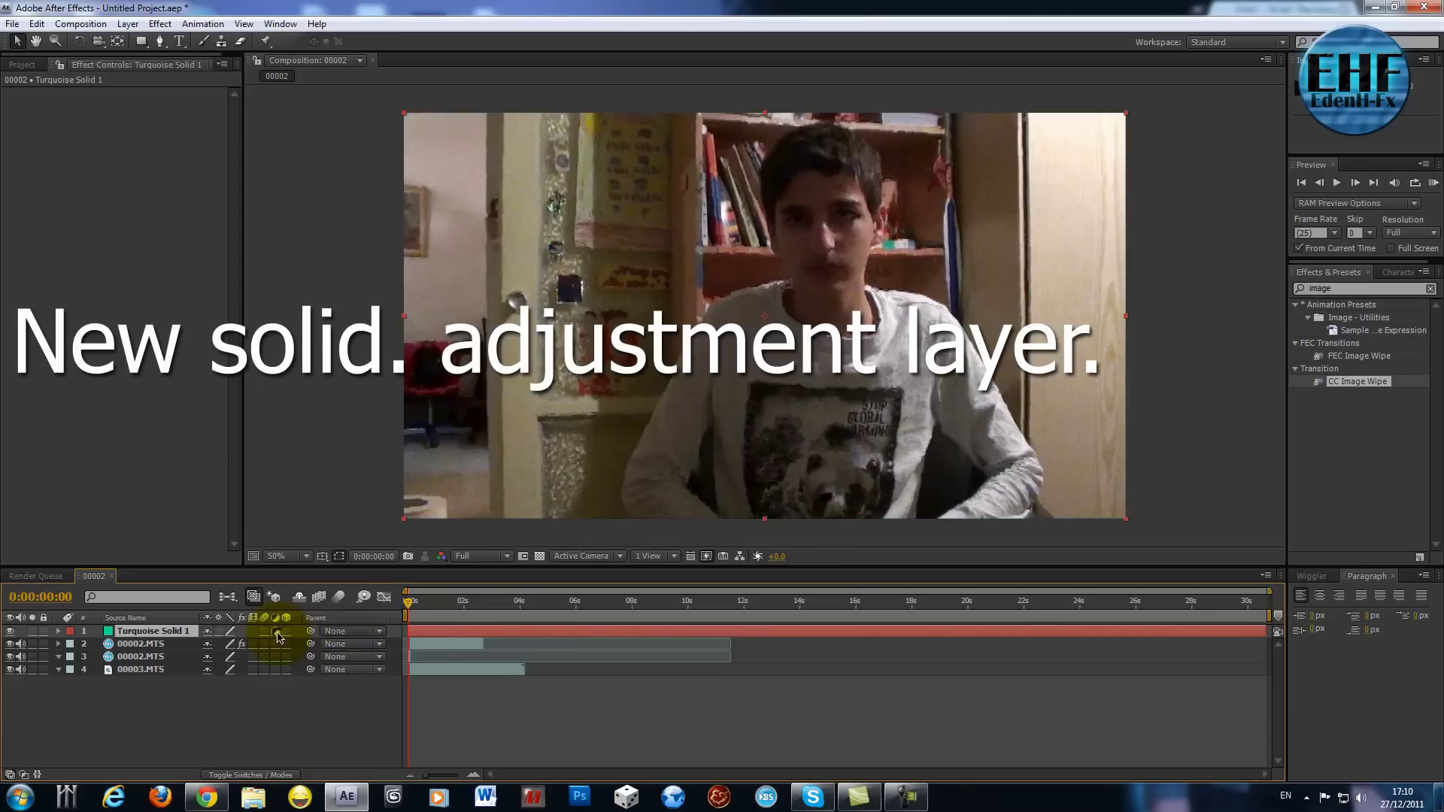
- Apply Gaussian Blur to the adjustment layer with Blurriness 14.7
double_click(1349, 289)
type("b")
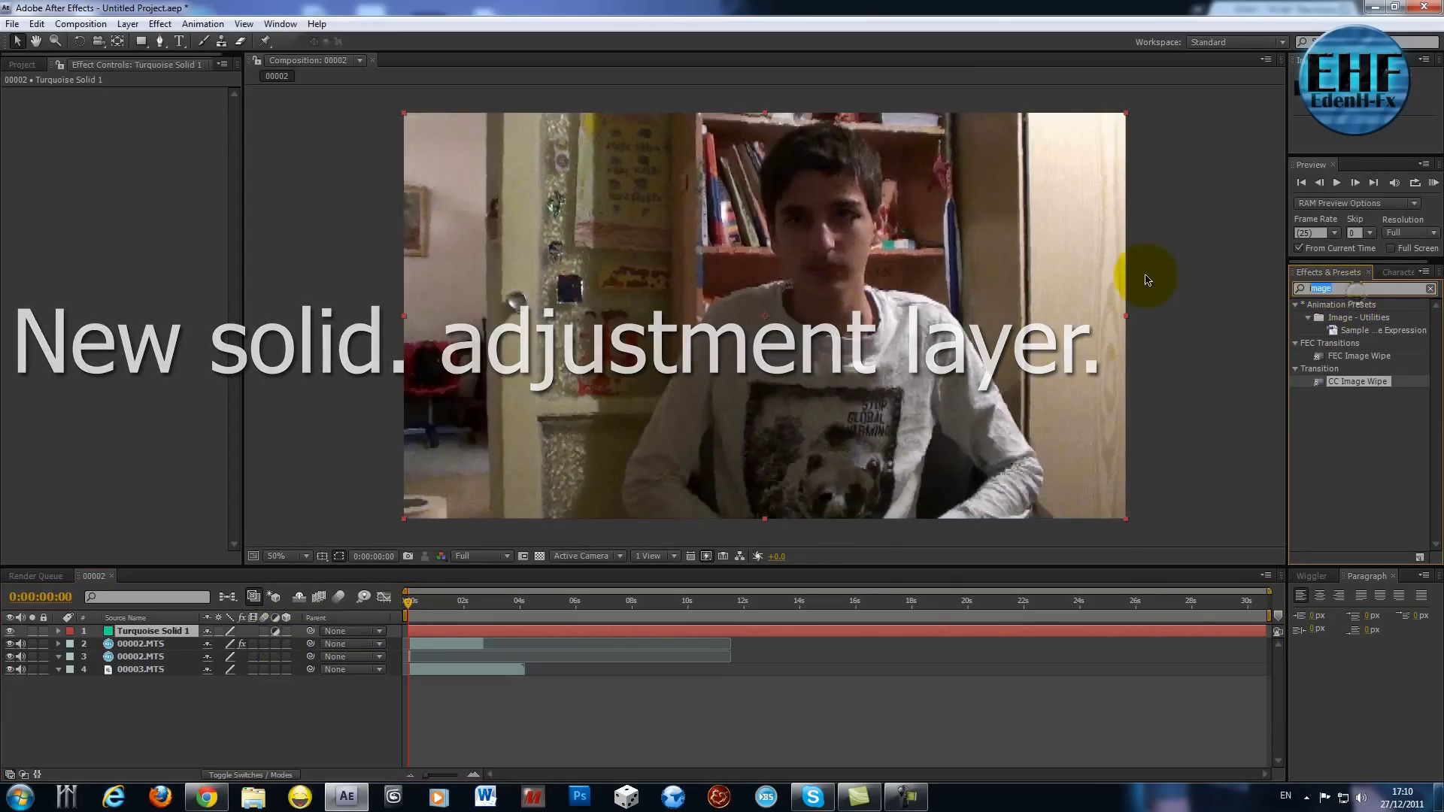
type("lur")
scroll(1367, 440, "down", 5)
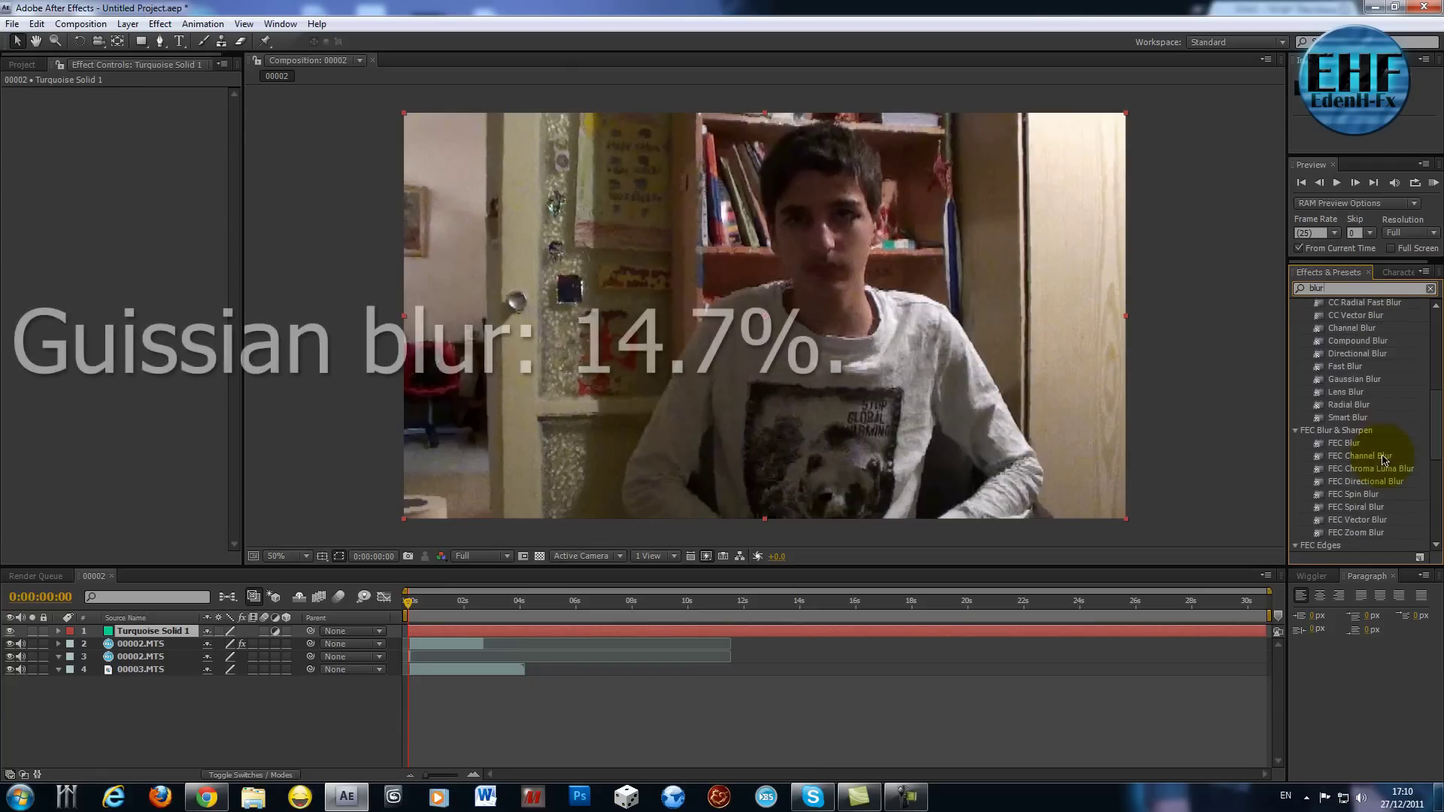
left_click_drag(1360, 379, 193, 193)
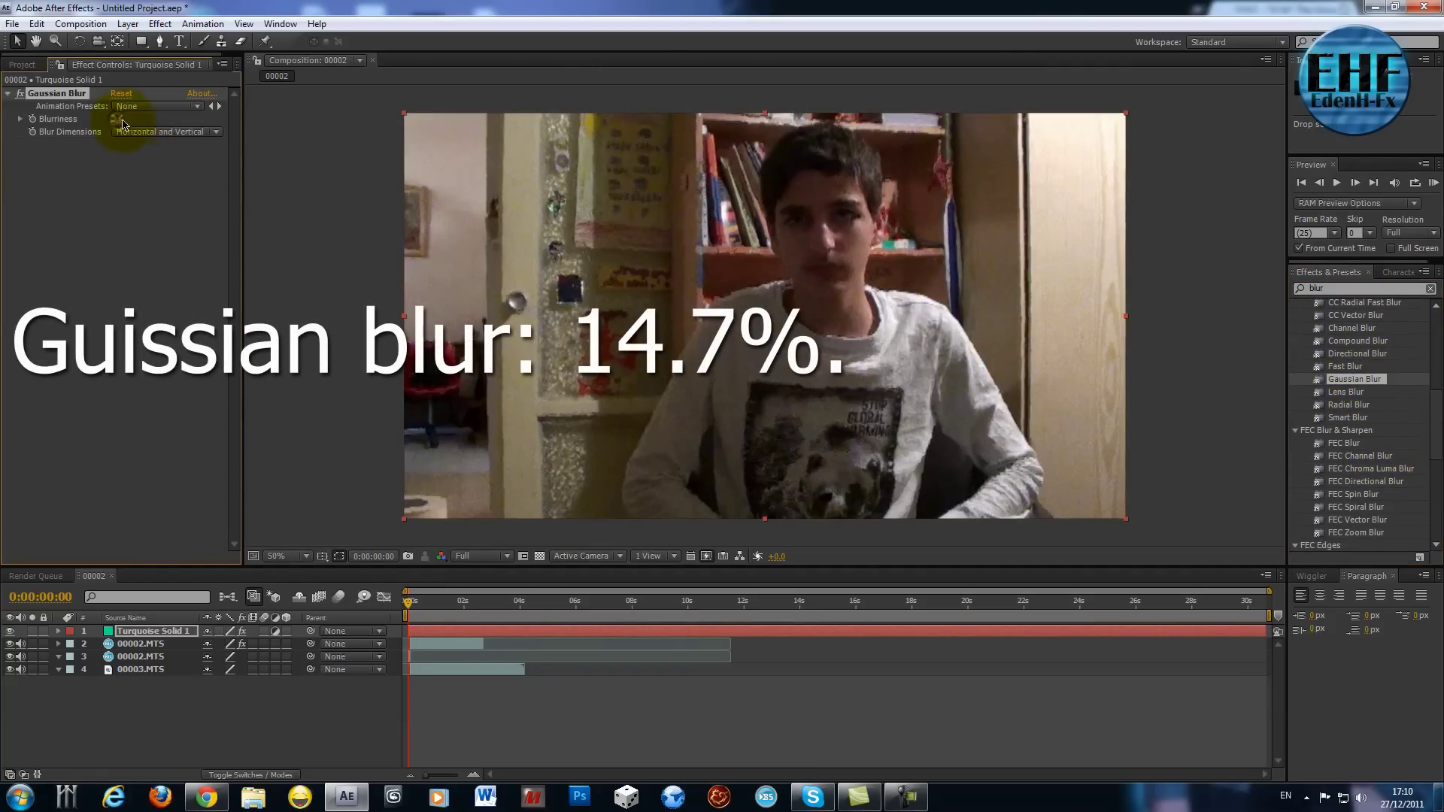
left_click_drag(142, 122, 209, 120)
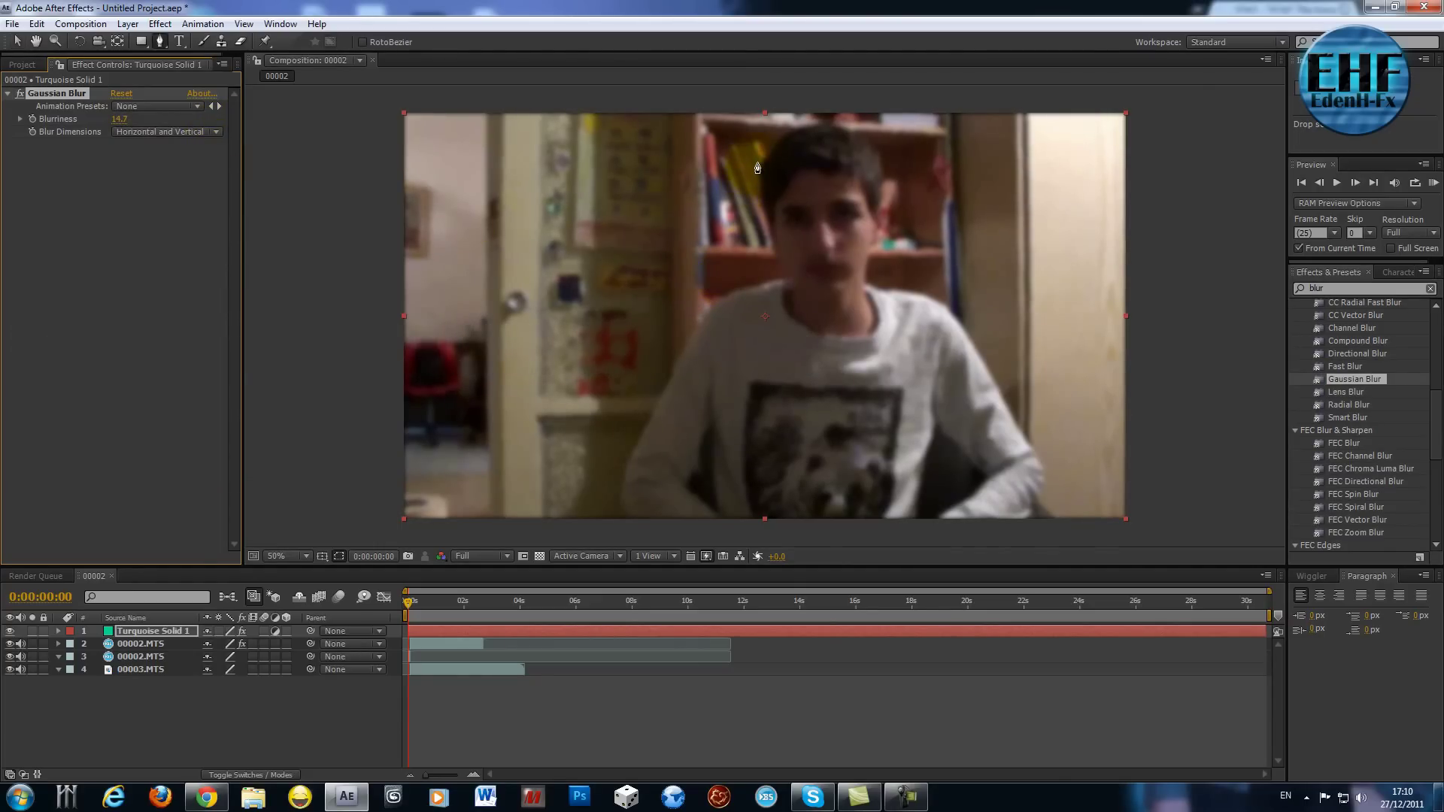
- Draw a Pen mask on the blur solid around the person's head, shoulder and body
left_click_drag(758, 166, 760, 203)
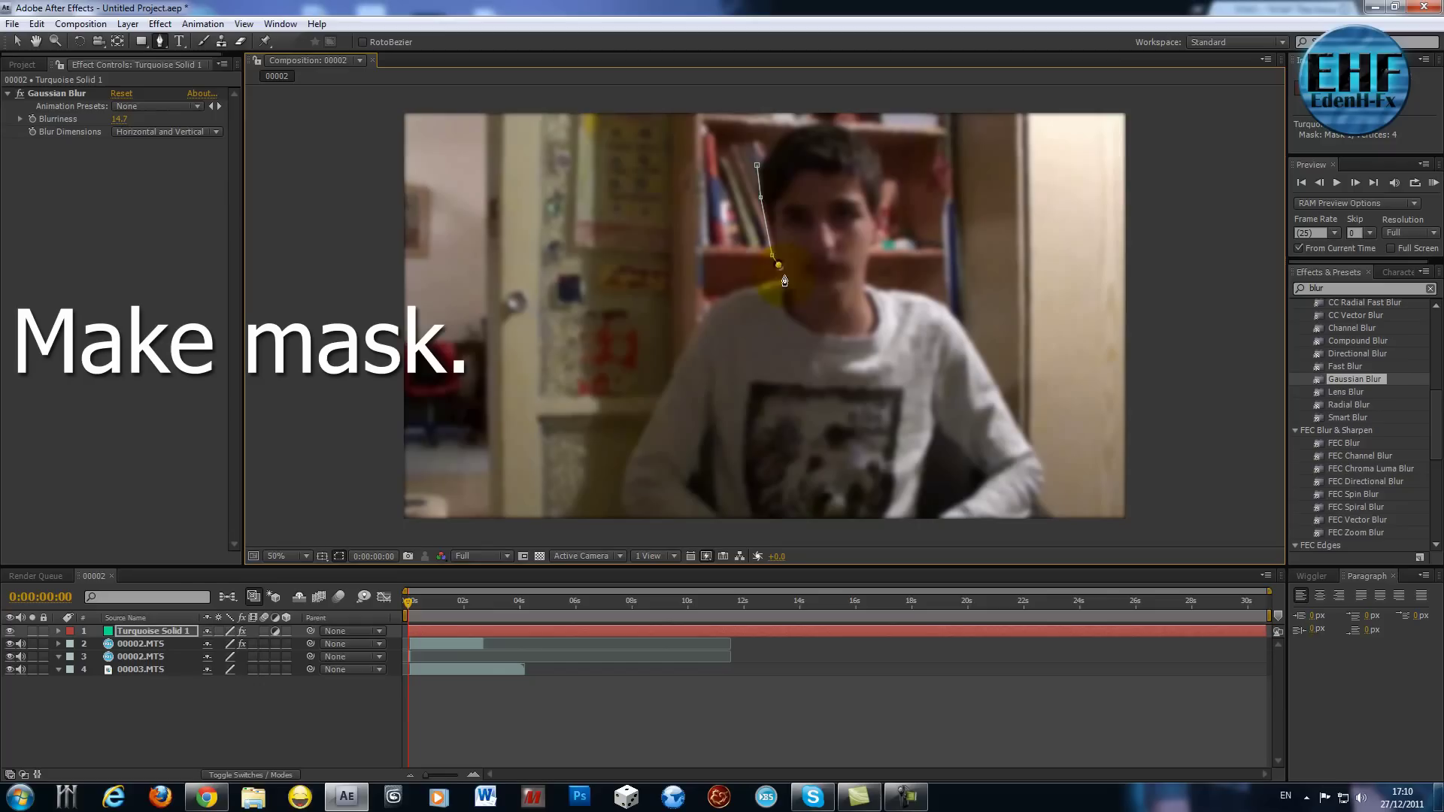
left_click(623, 489)
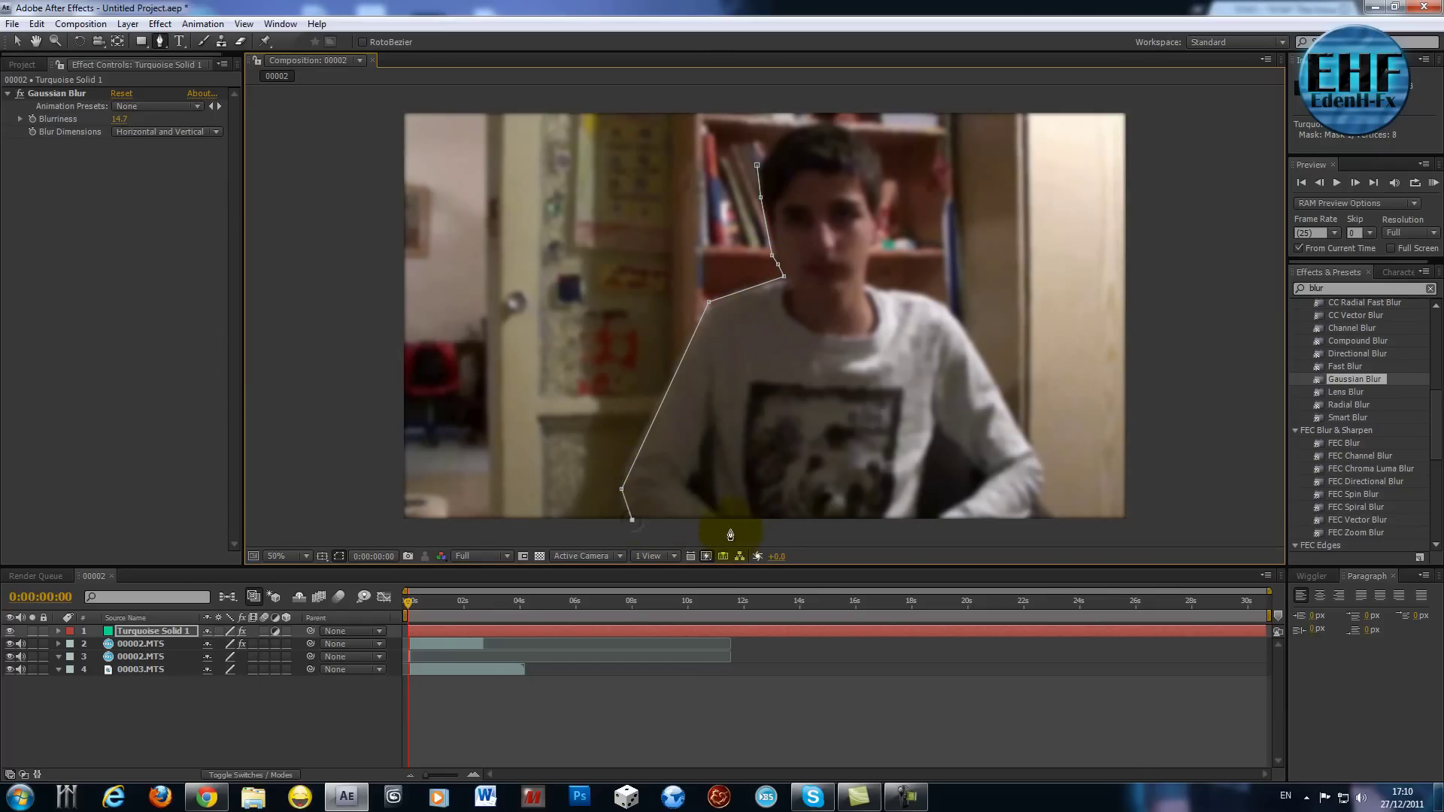
left_click(1049, 480)
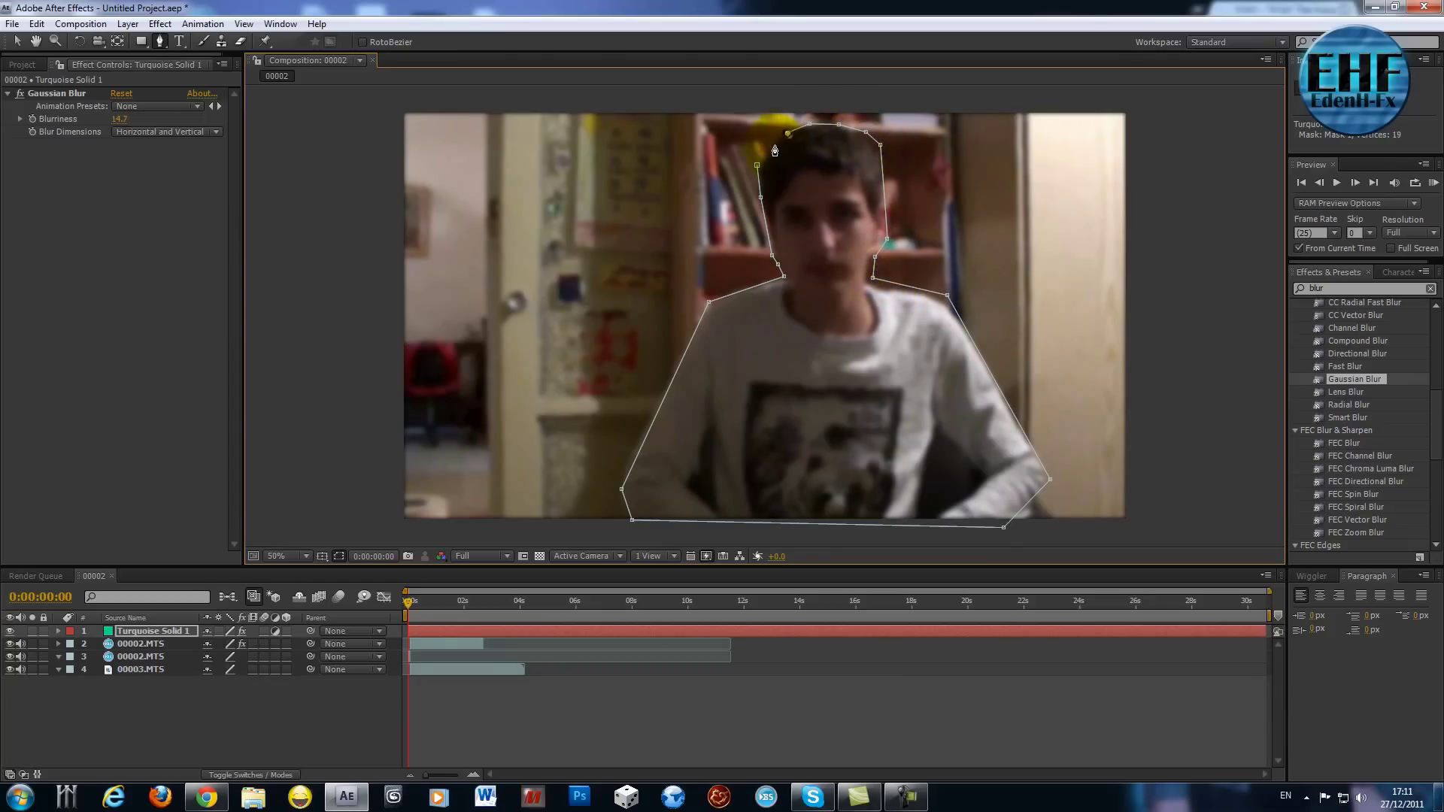
- Feather the blur mask and switch its mode from Add to Subtract, then collapse the layer
key("f")
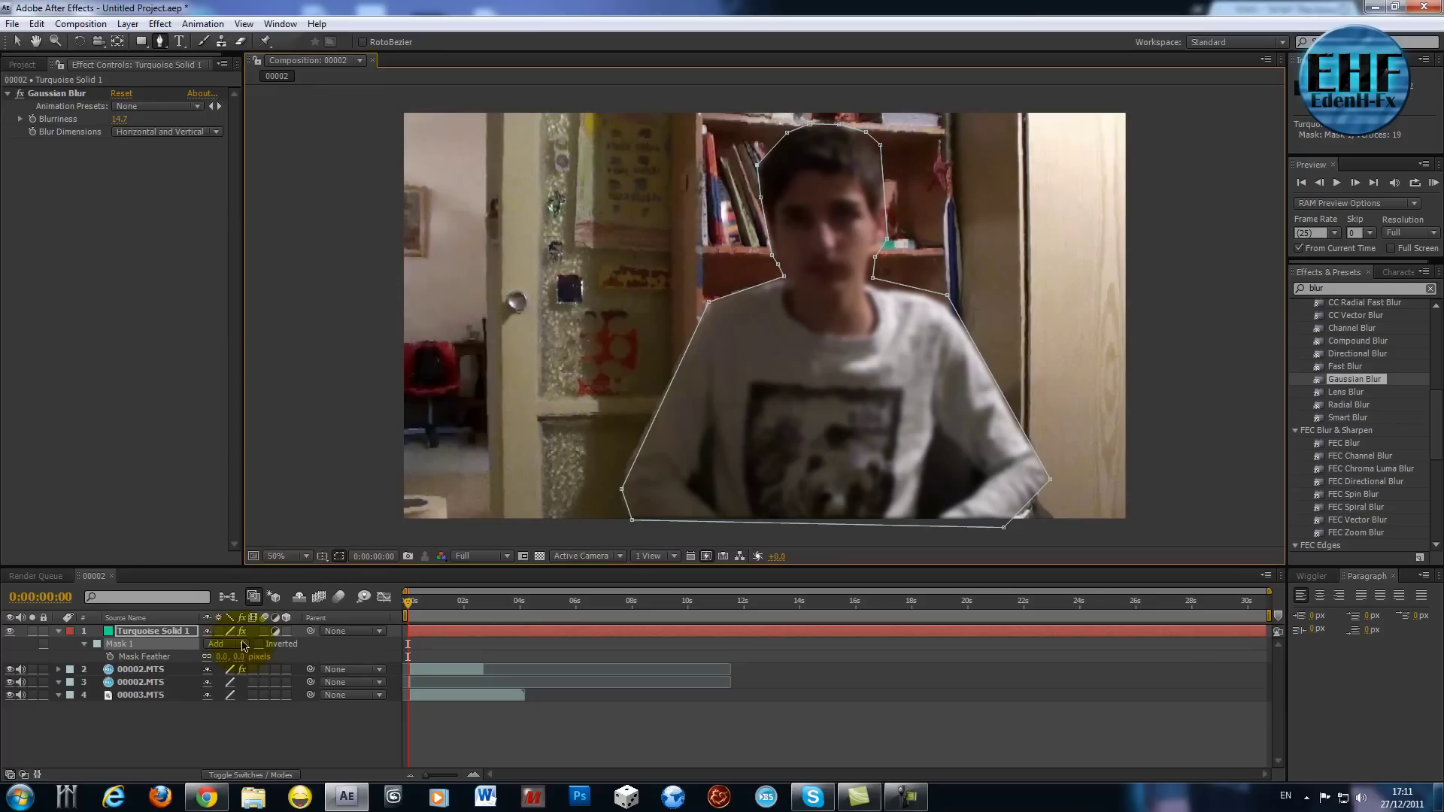
mouse_move(243, 657)
left_mouse_down()
mouse_move(261, 658)
mouse_move(291, 726)
left_mouse_up()
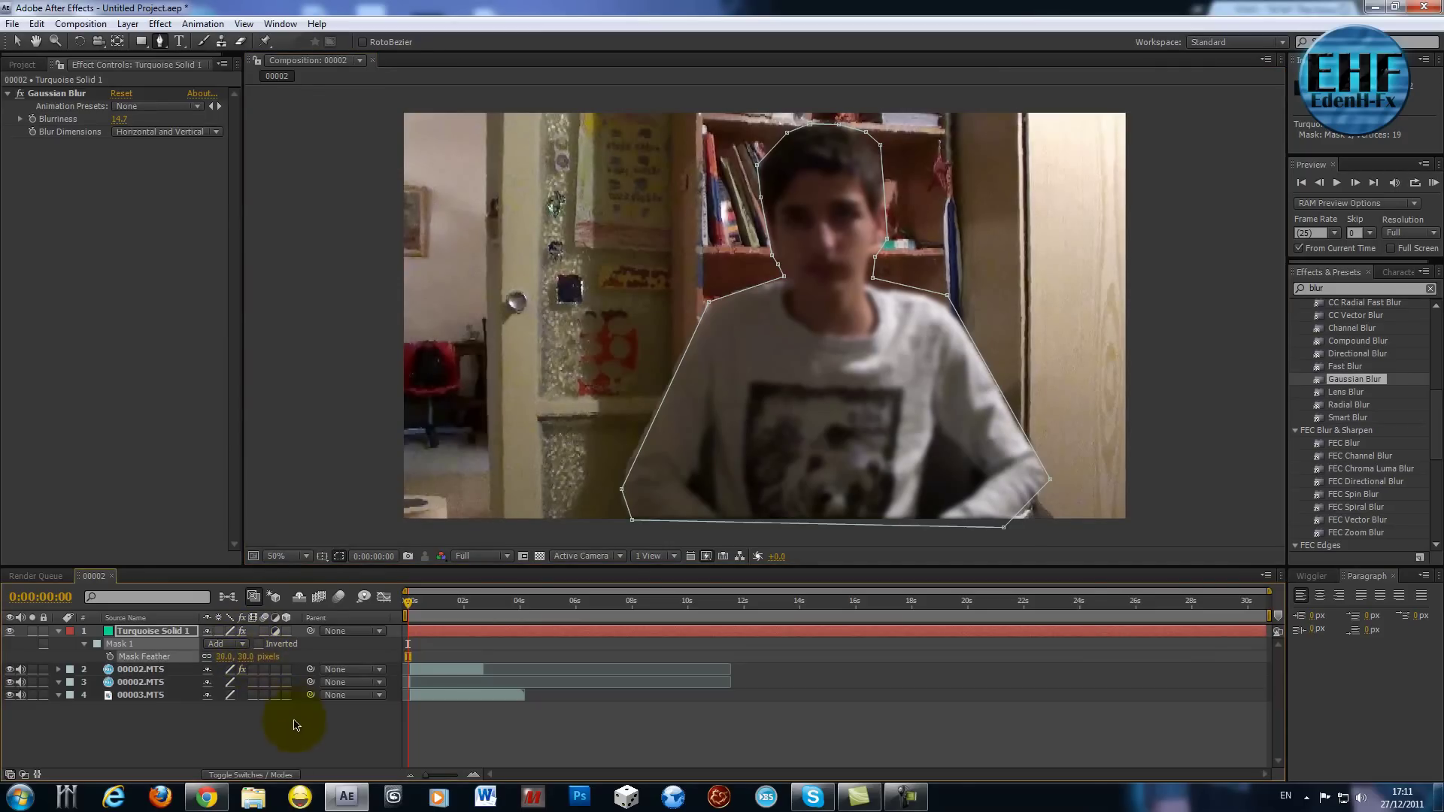
left_click(241, 652)
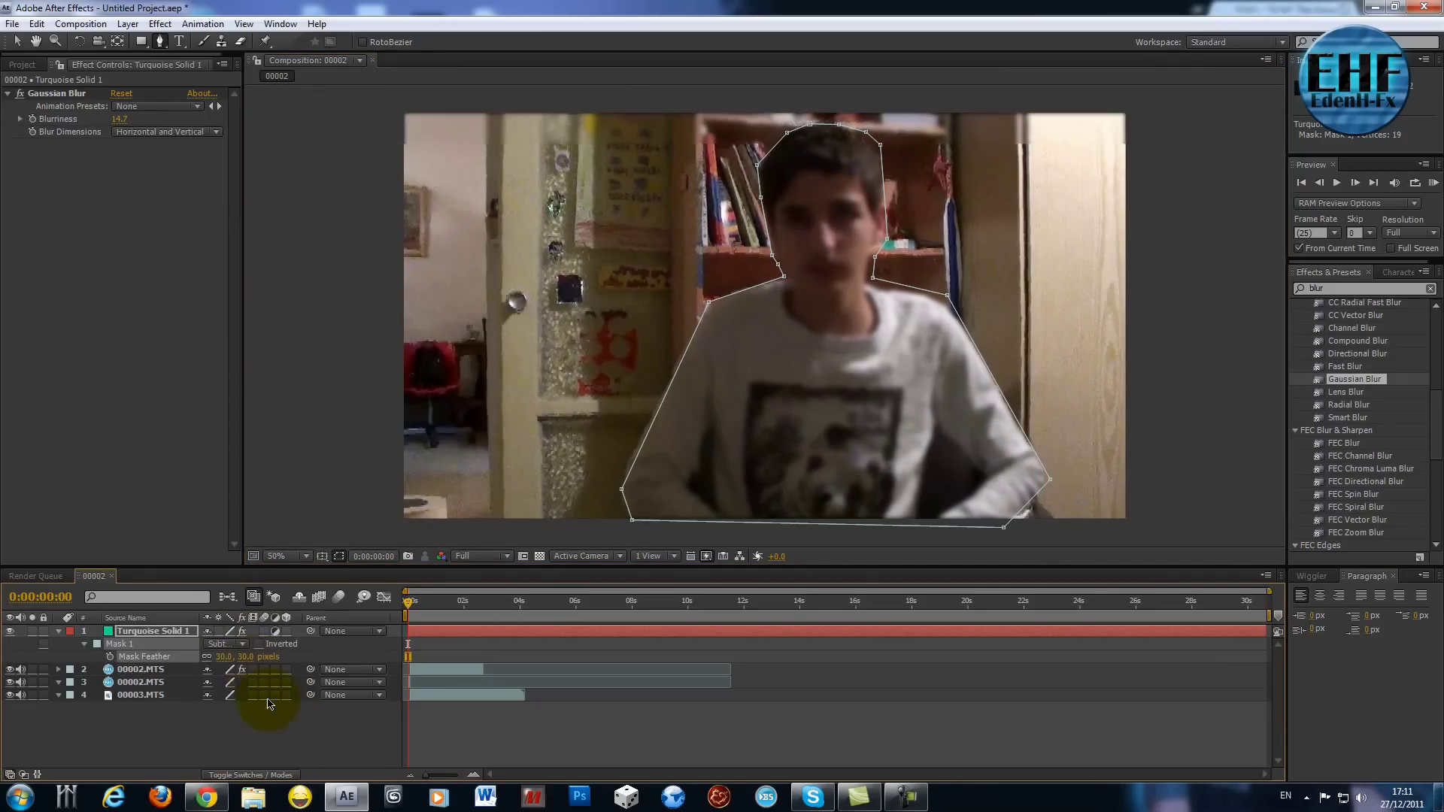
left_click(271, 727)
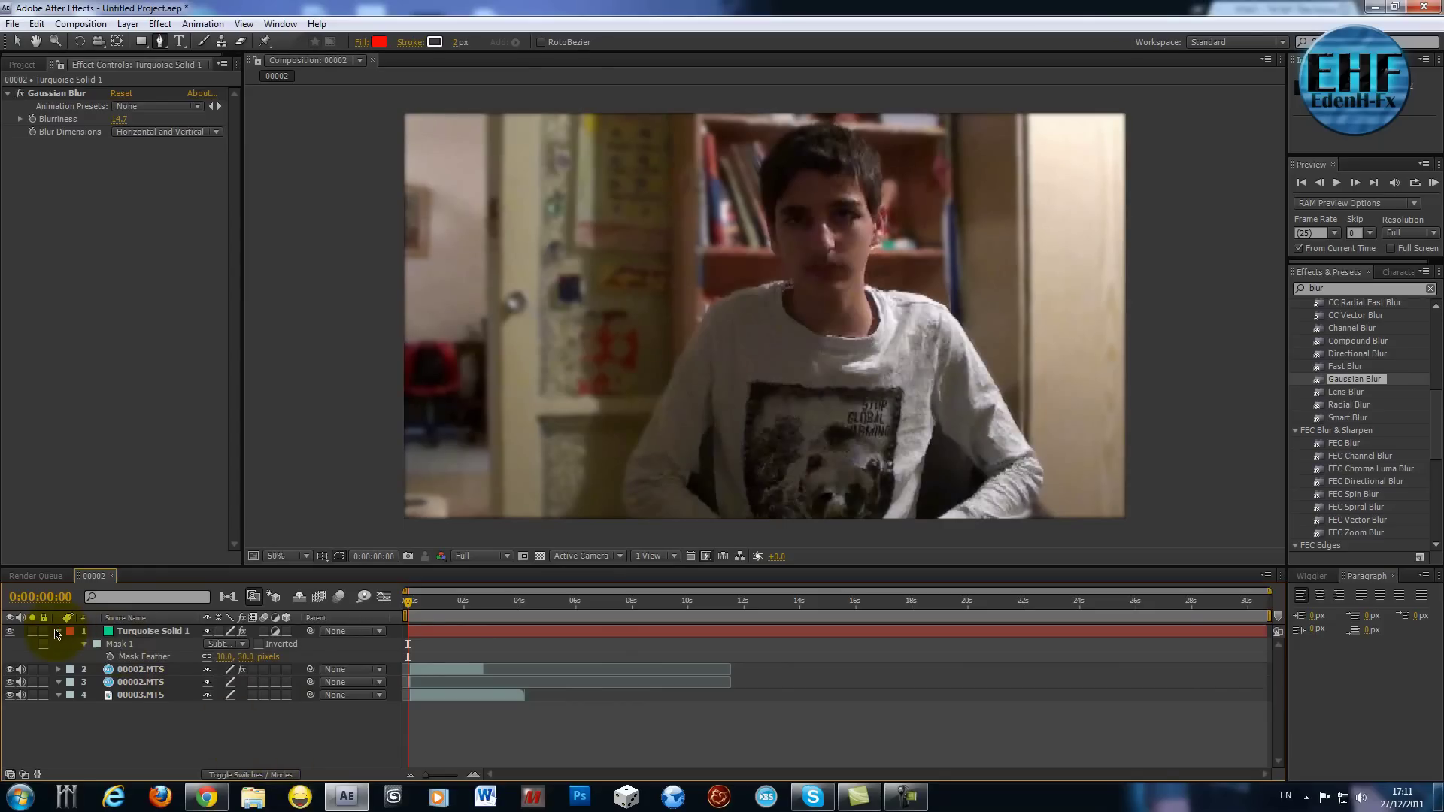
left_click(60, 630)
left_click(19, 65)
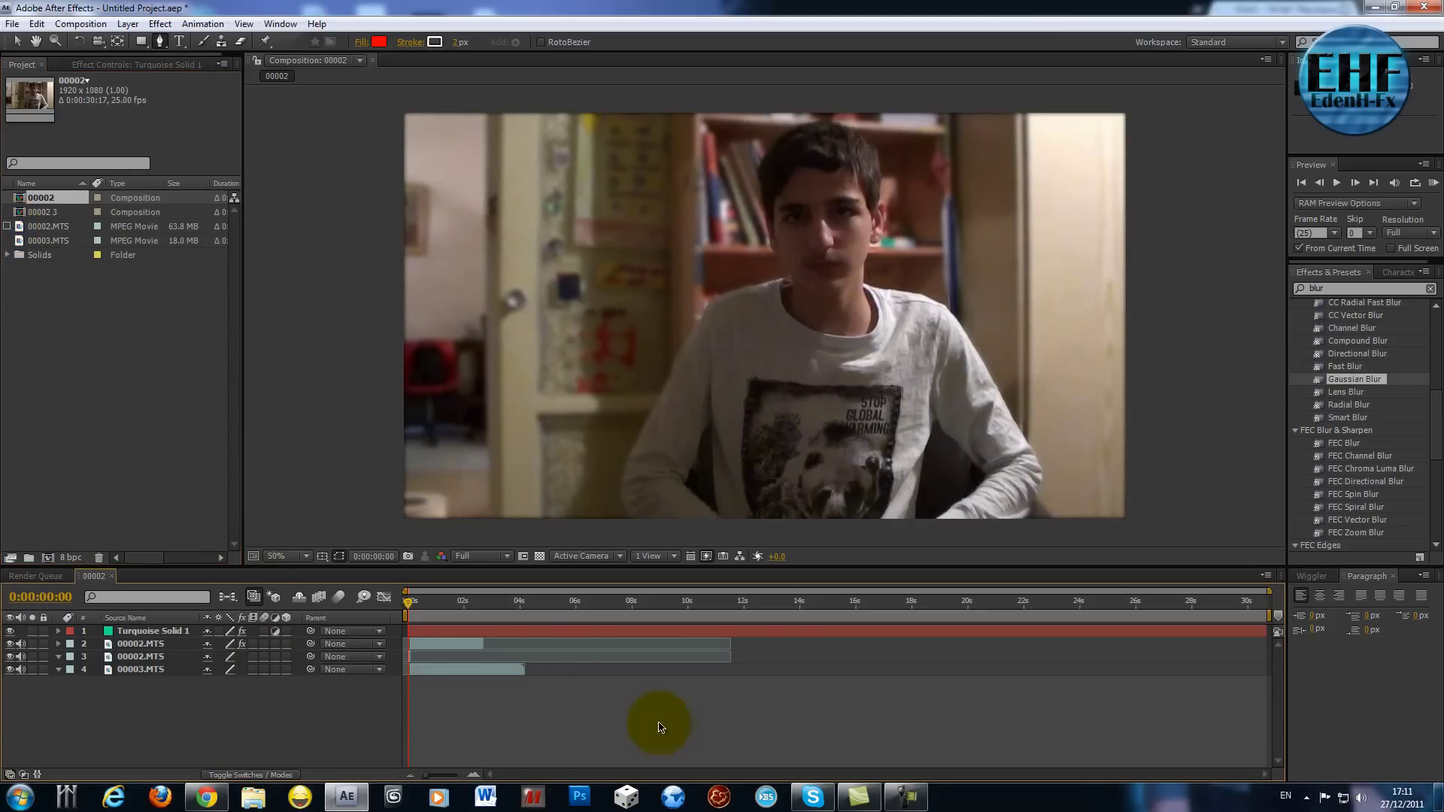
- Create a second solid, Turquoise Solid 2, and make it an adjustment layer
right_click(335, 699)
mouse_move(370, 635)
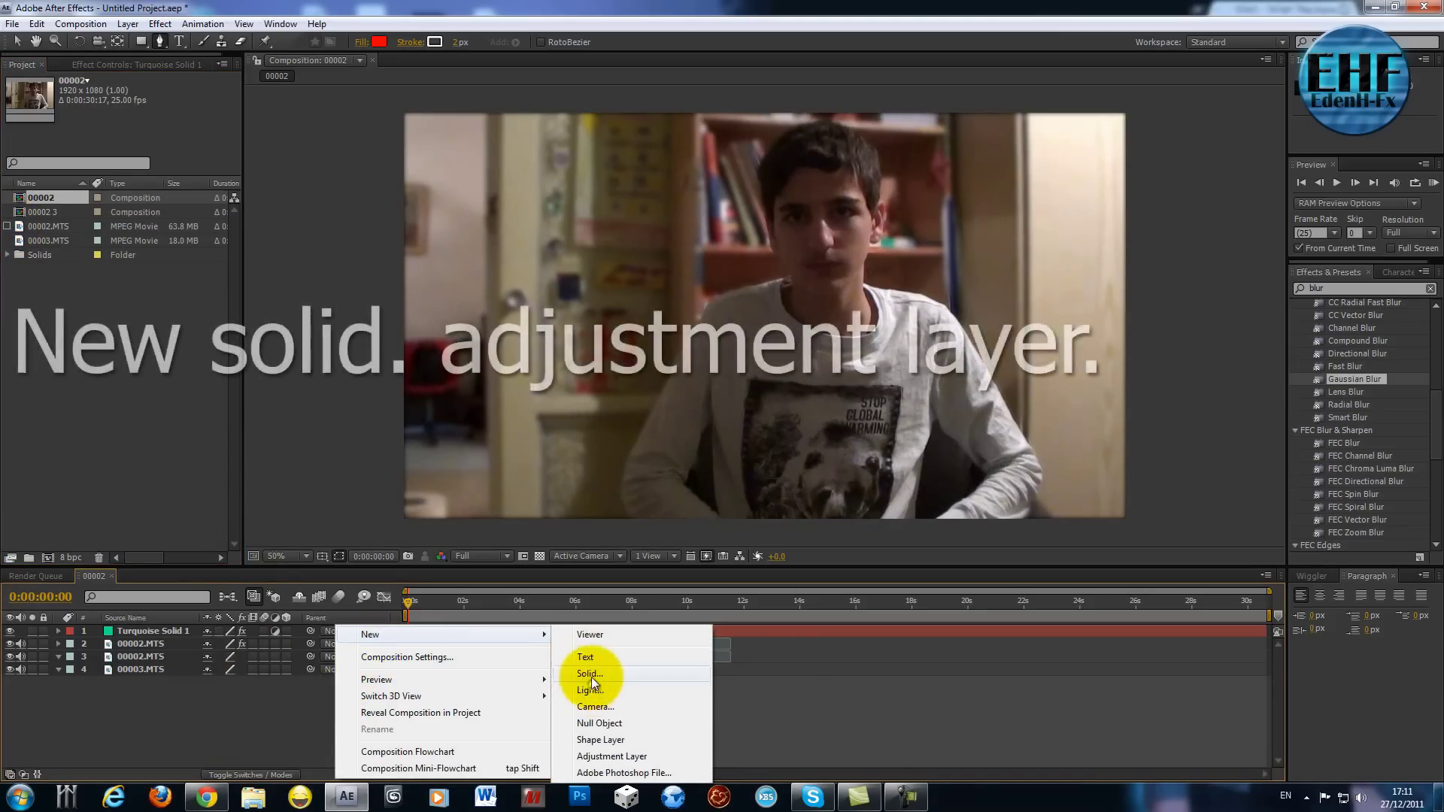
left_click(591, 678)
key("Return")
left_click(276, 633)
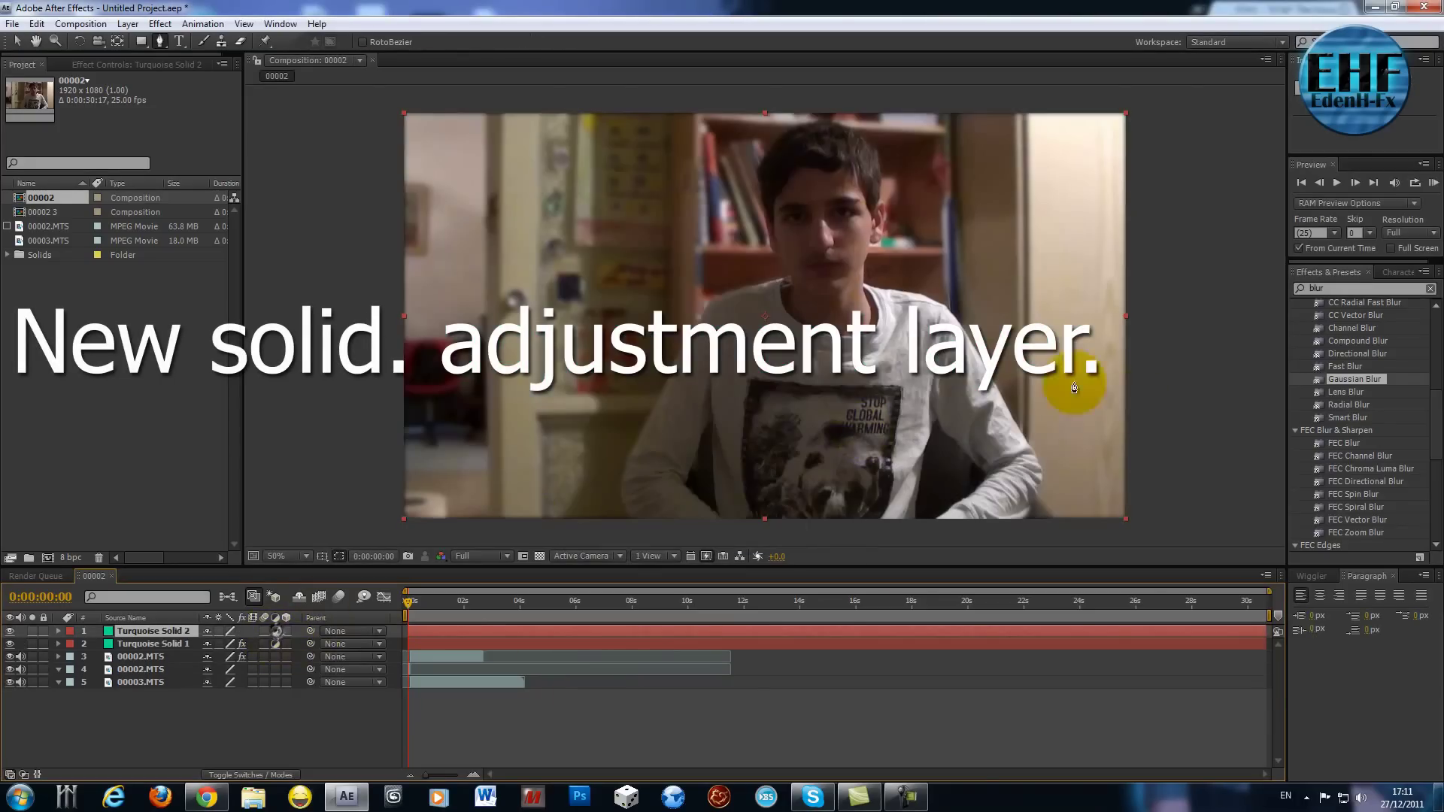
- Apply Curves to Turquoise Solid 2 and bow the RGB curve upward
left_click(1432, 289)
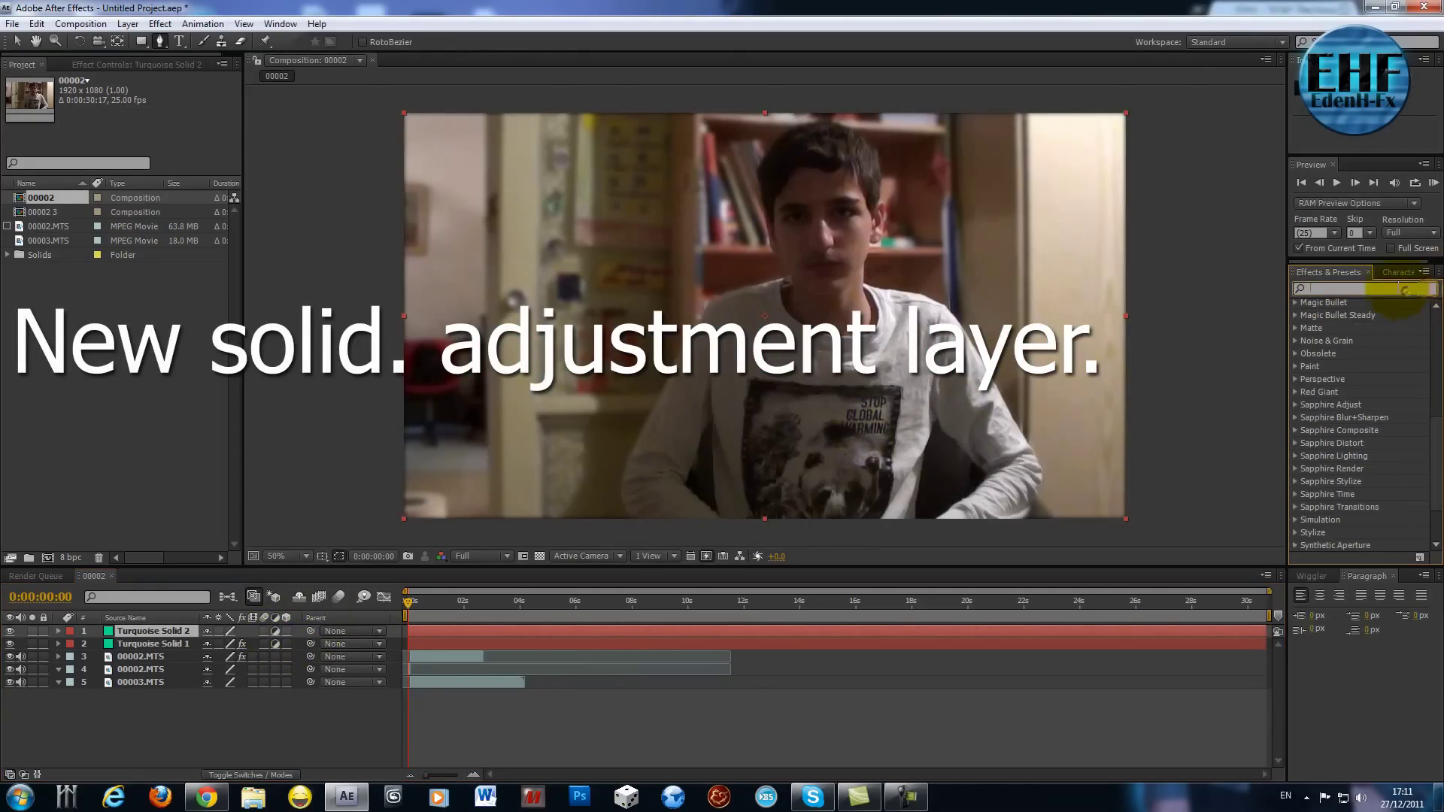
type("curv")
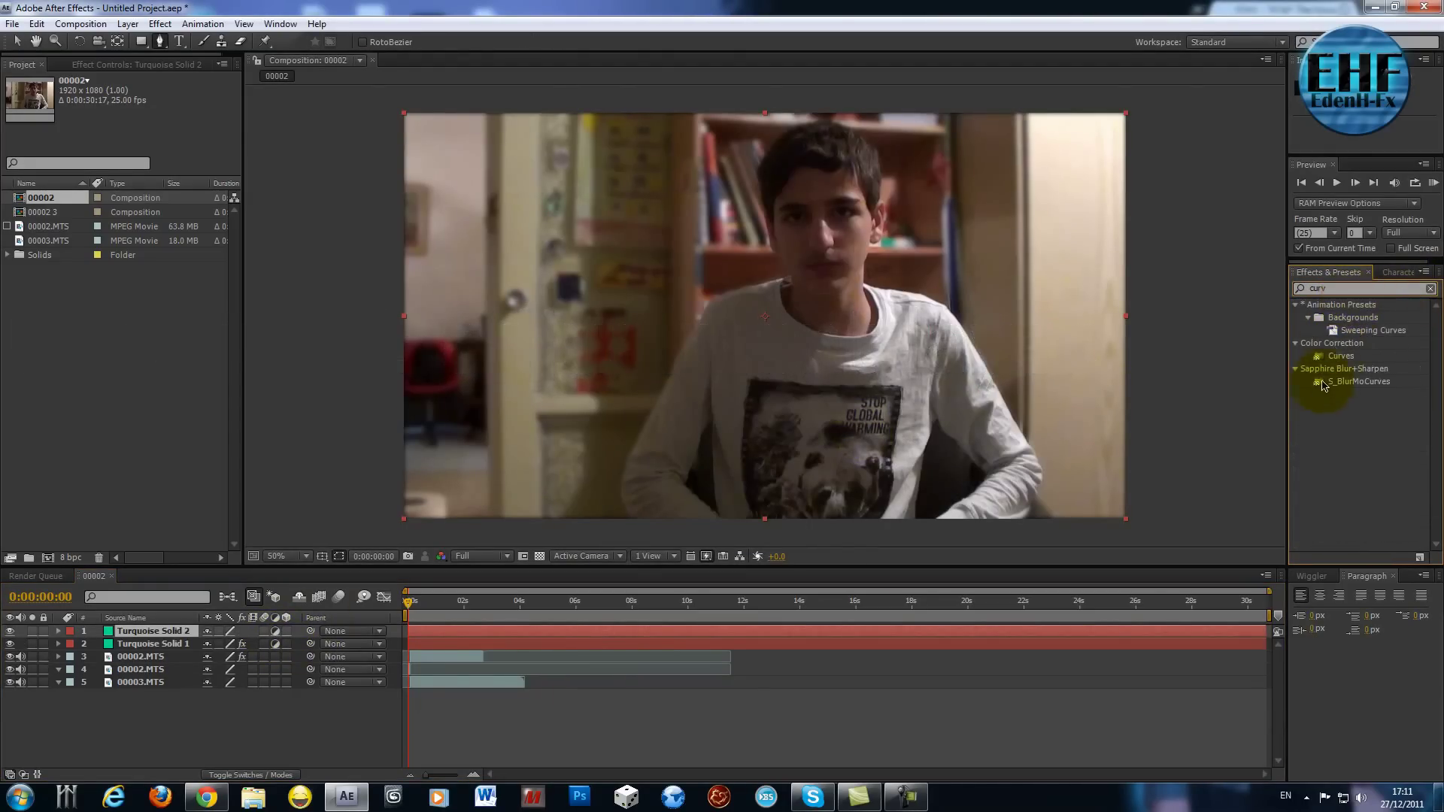
left_click_drag(1337, 359, 113, 630)
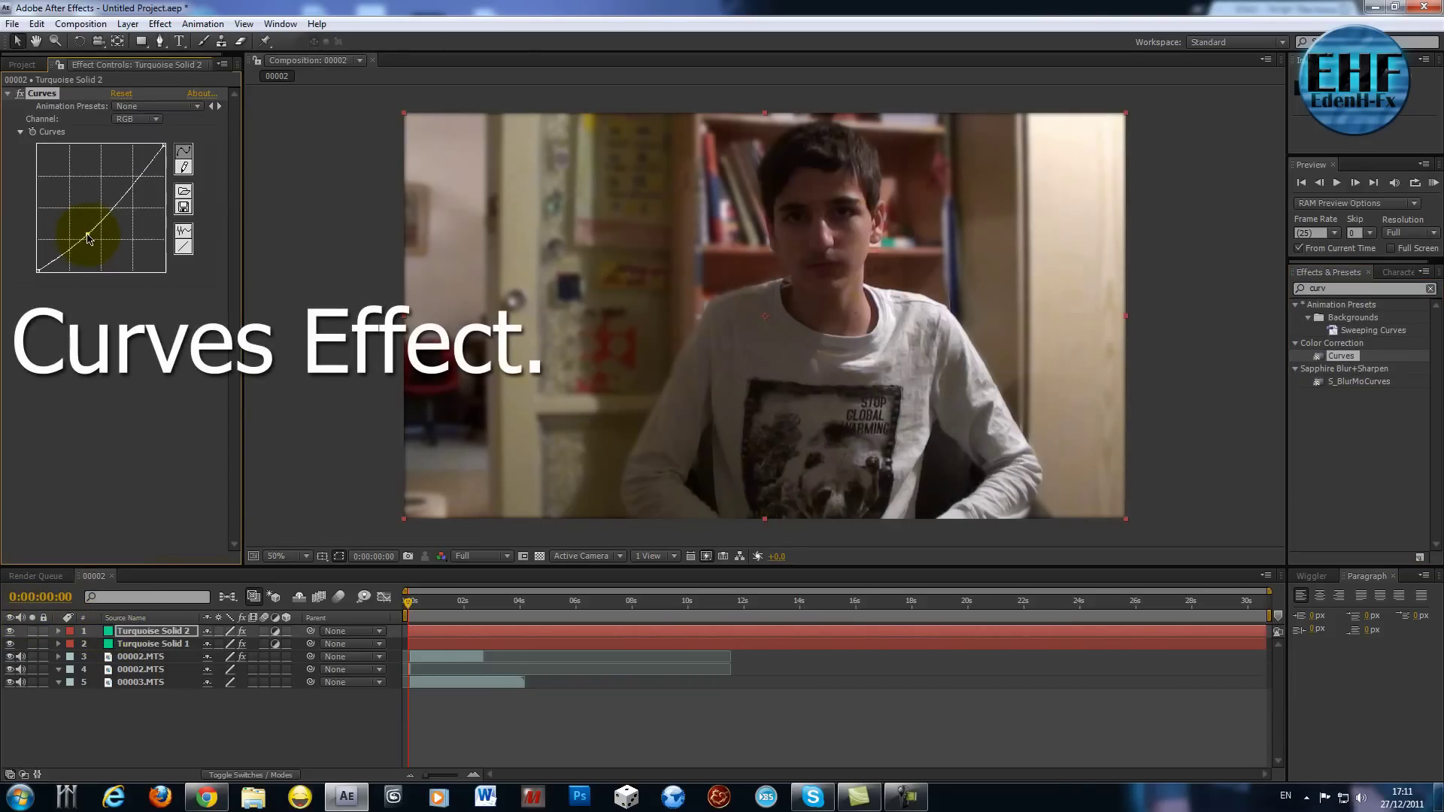
left_click_drag(88, 238, 78, 212)
- Add Brightness & Contrast below Curves with Brightness 17 and Contrast 25
left_click(1371, 290)
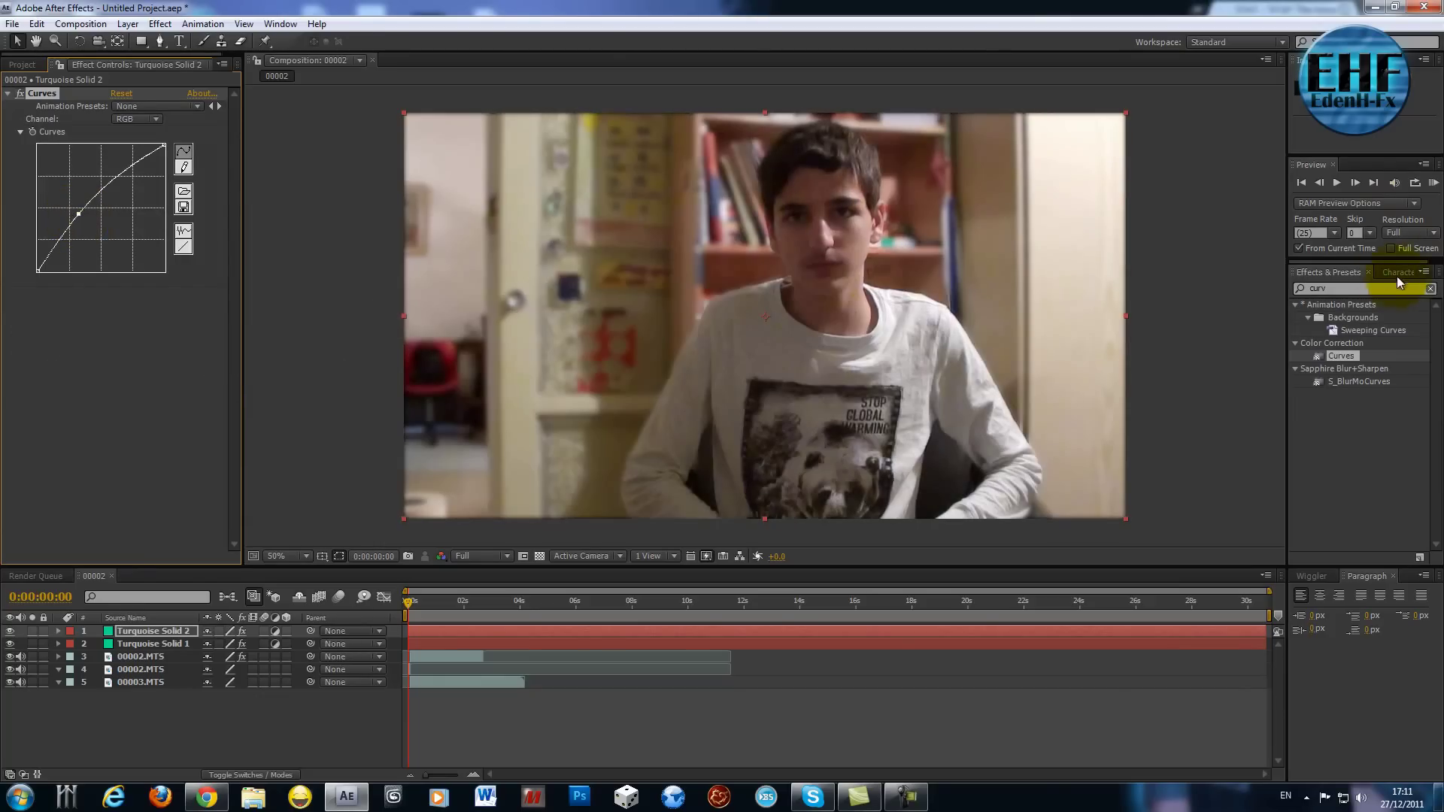
key("ctrl+a")
type("cont")
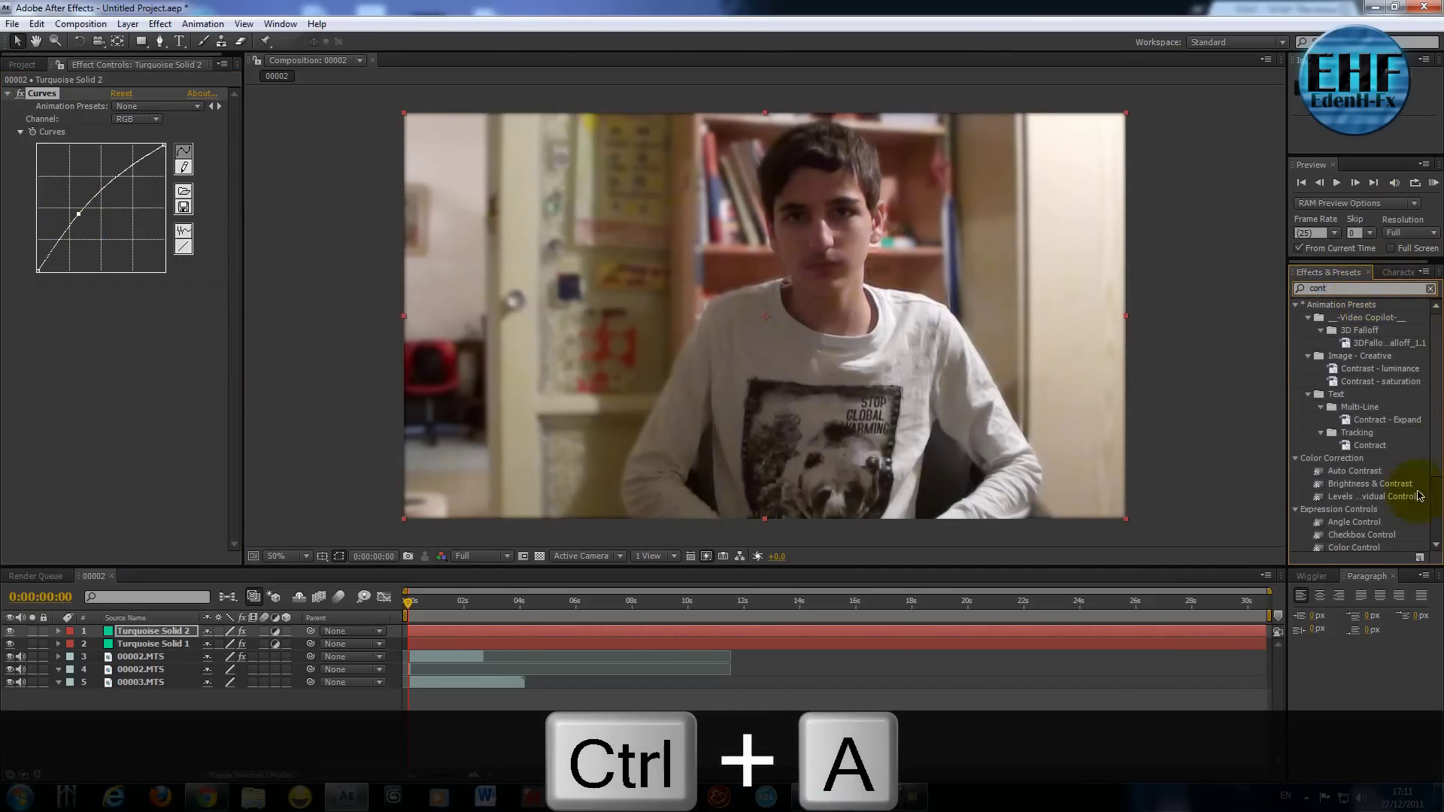
left_click_drag(1343, 484, 113, 325)
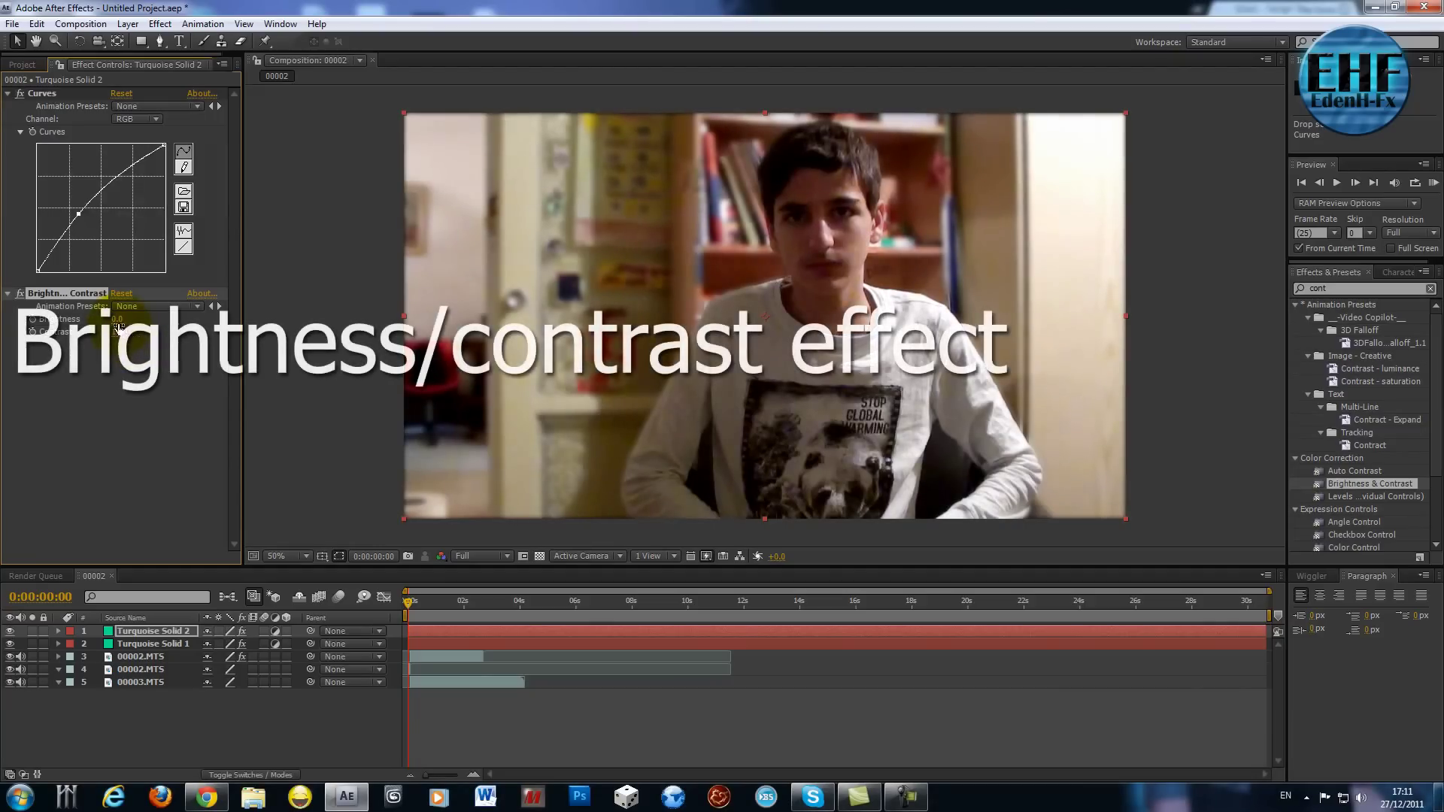
left_click_drag(124, 325, 120, 325)
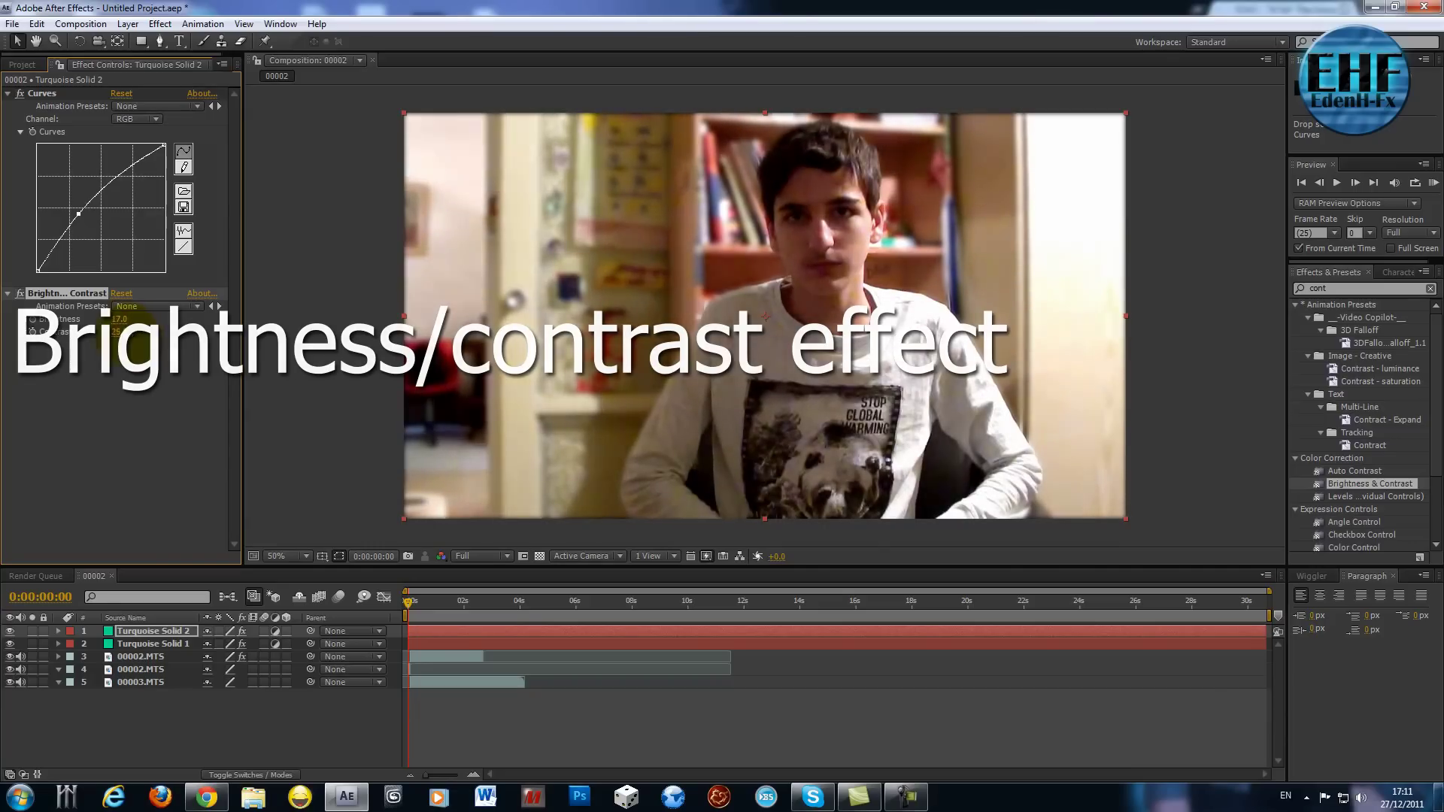
- Hide and re-show the grading layers to compare the look
left_click(103, 701)
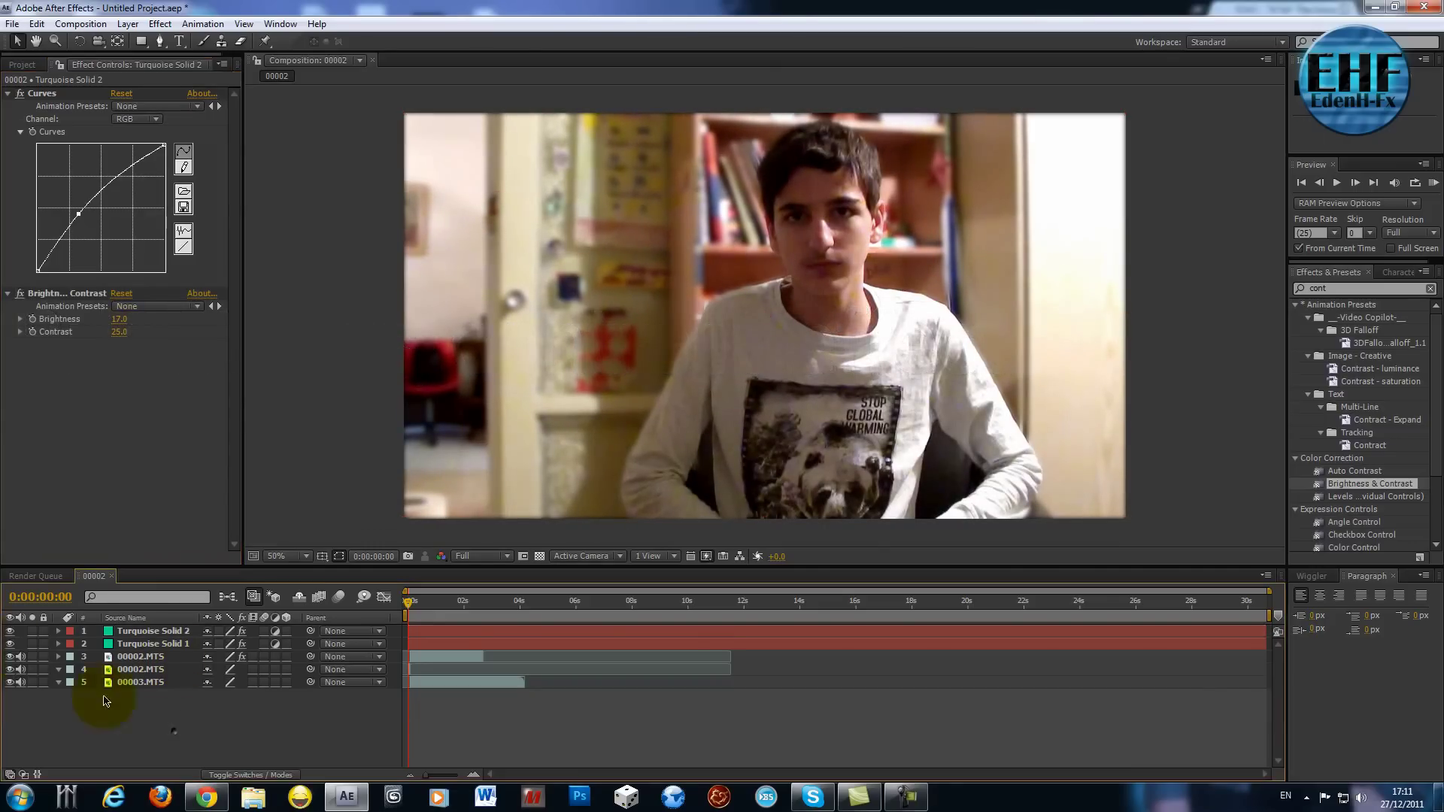
left_click(9, 631)
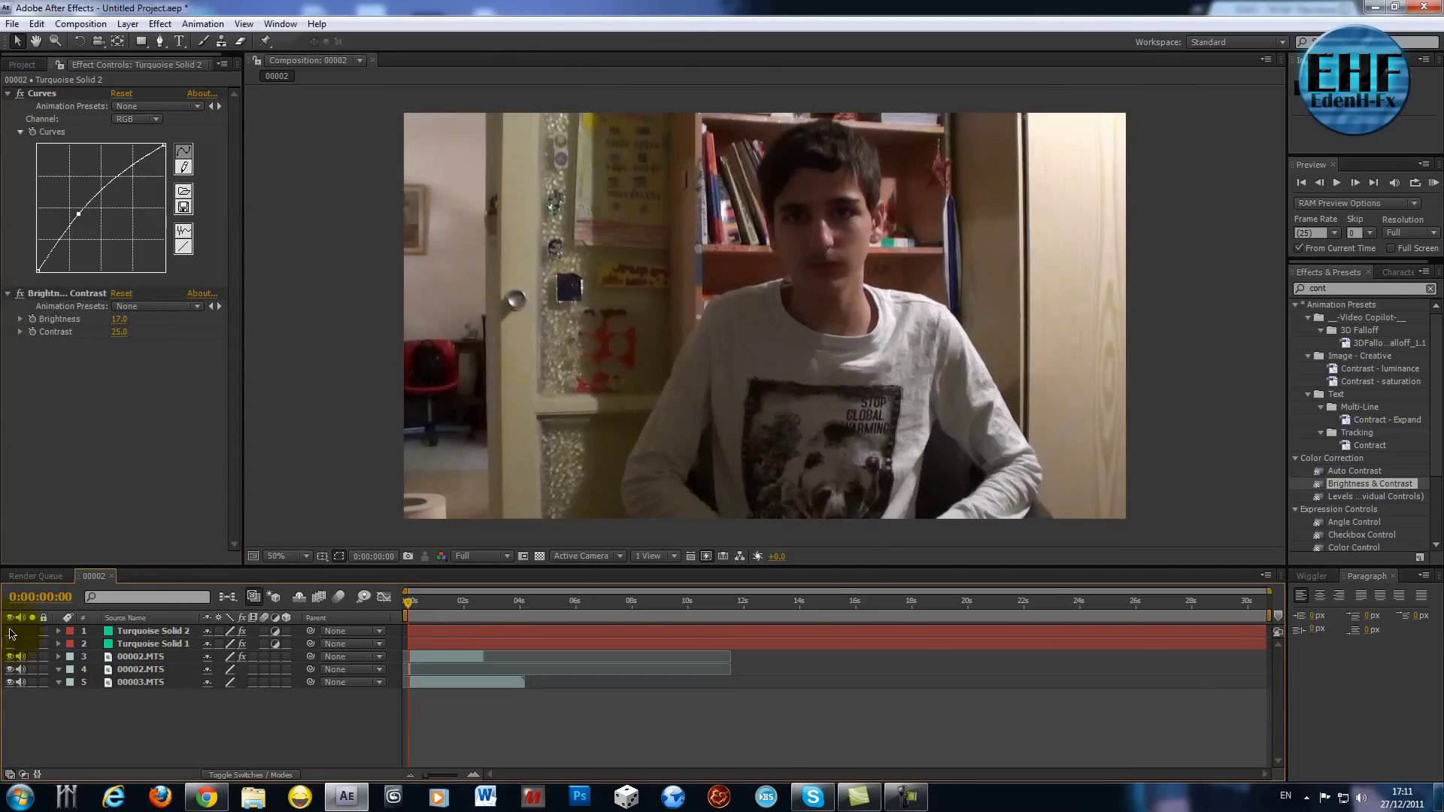
left_click(9, 643)
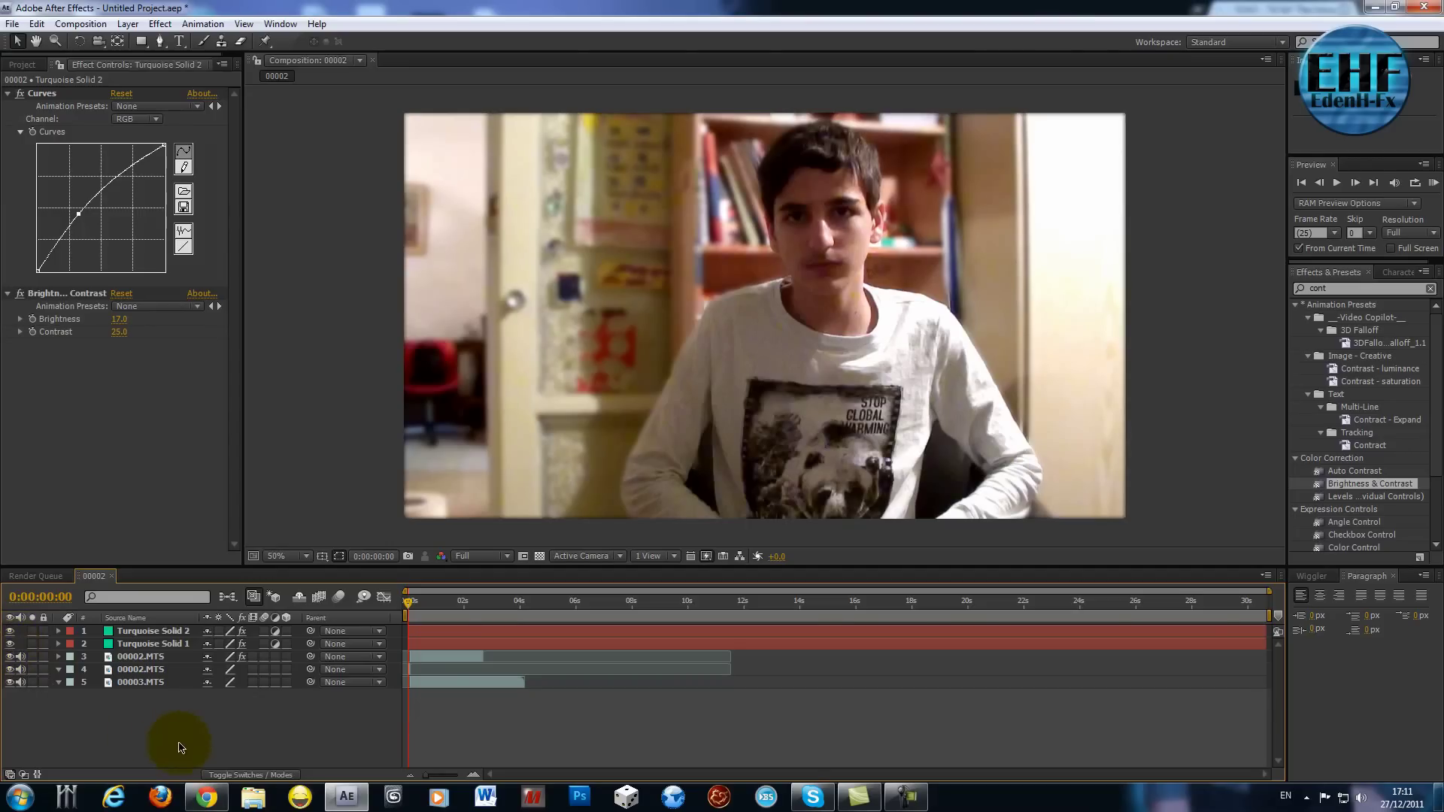
- Keyframe Turquoise Solid 1's Mask Opacity from 100% down to 0% around 2 seconds
left_click(496, 605)
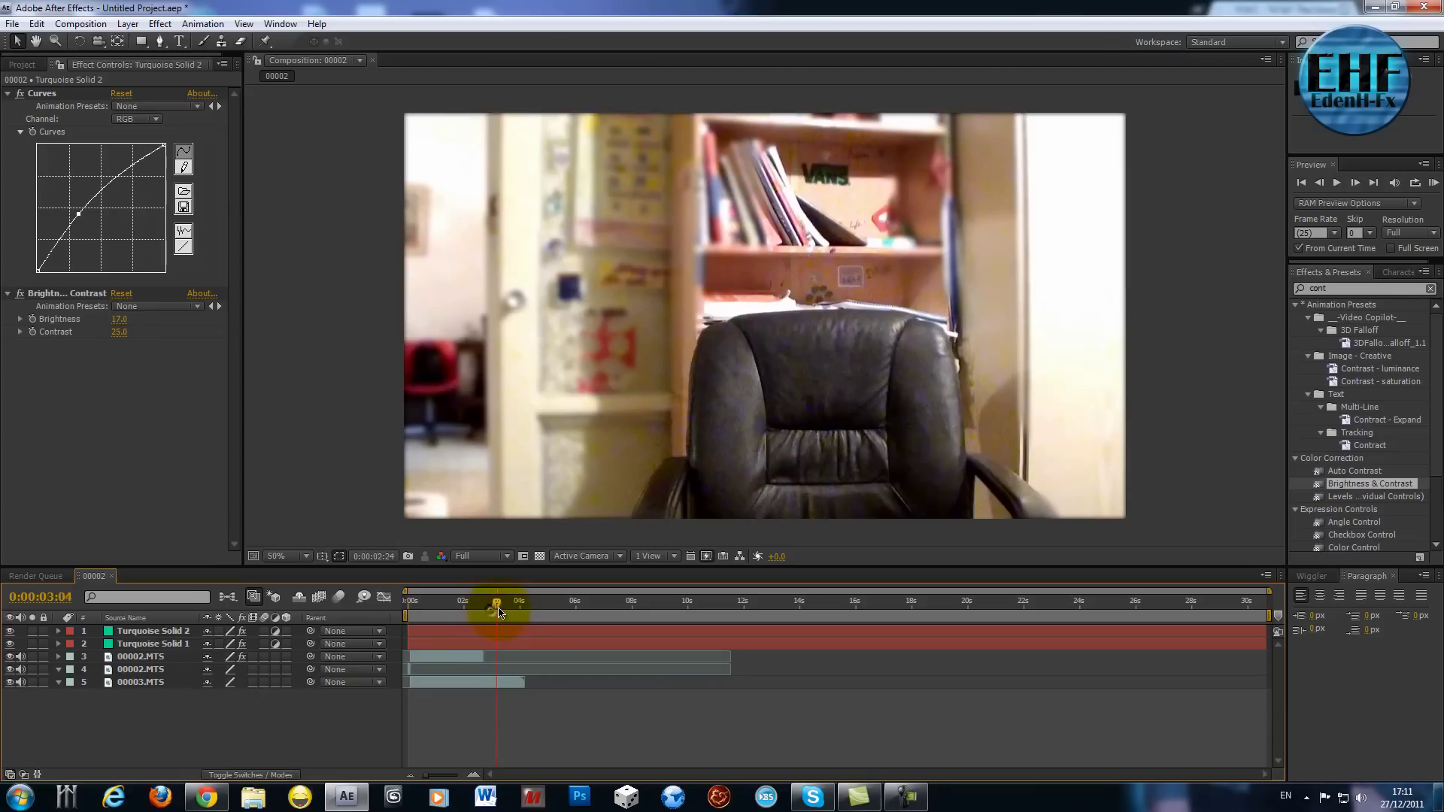
left_click_drag(508, 613, 467, 610)
left_click(472, 645)
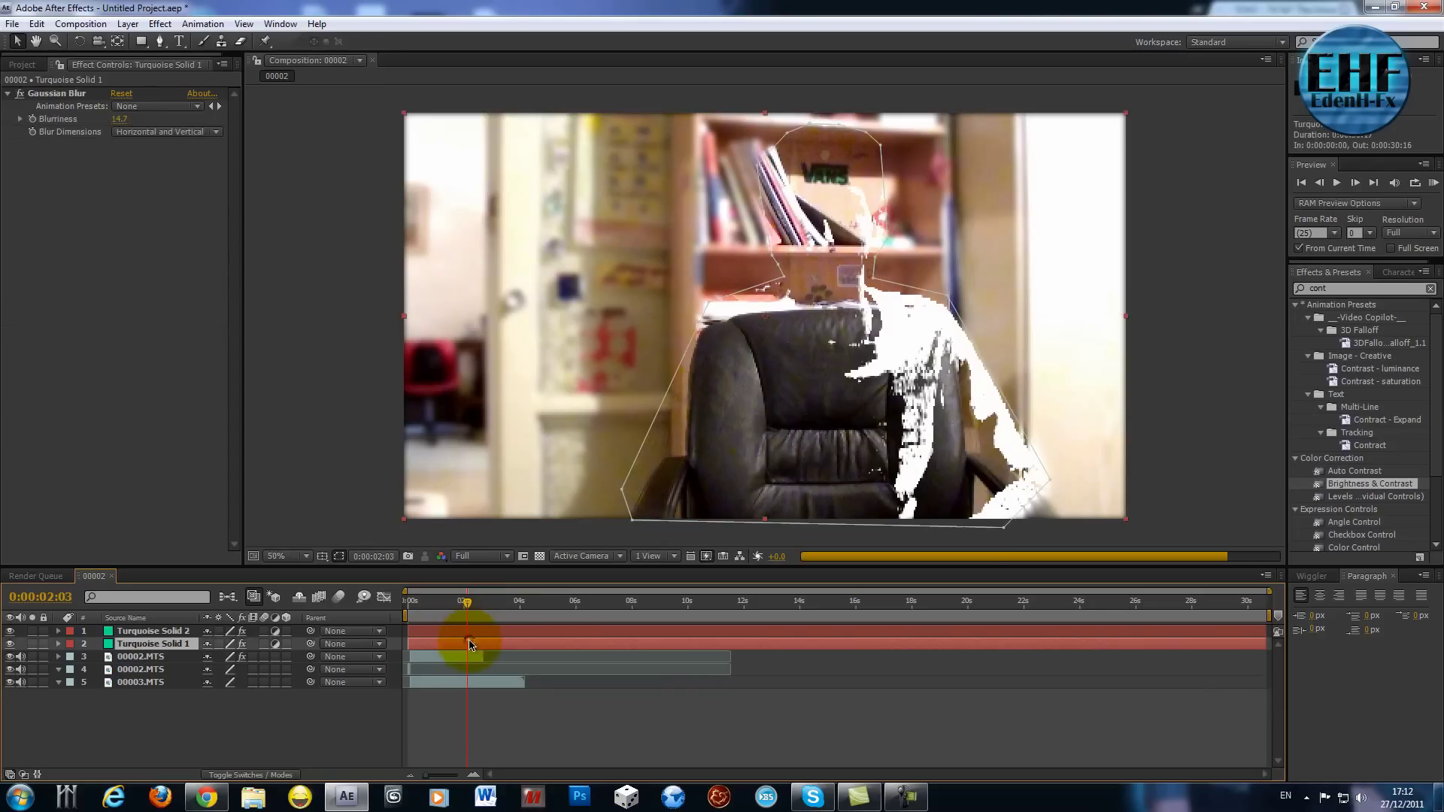
key("m")
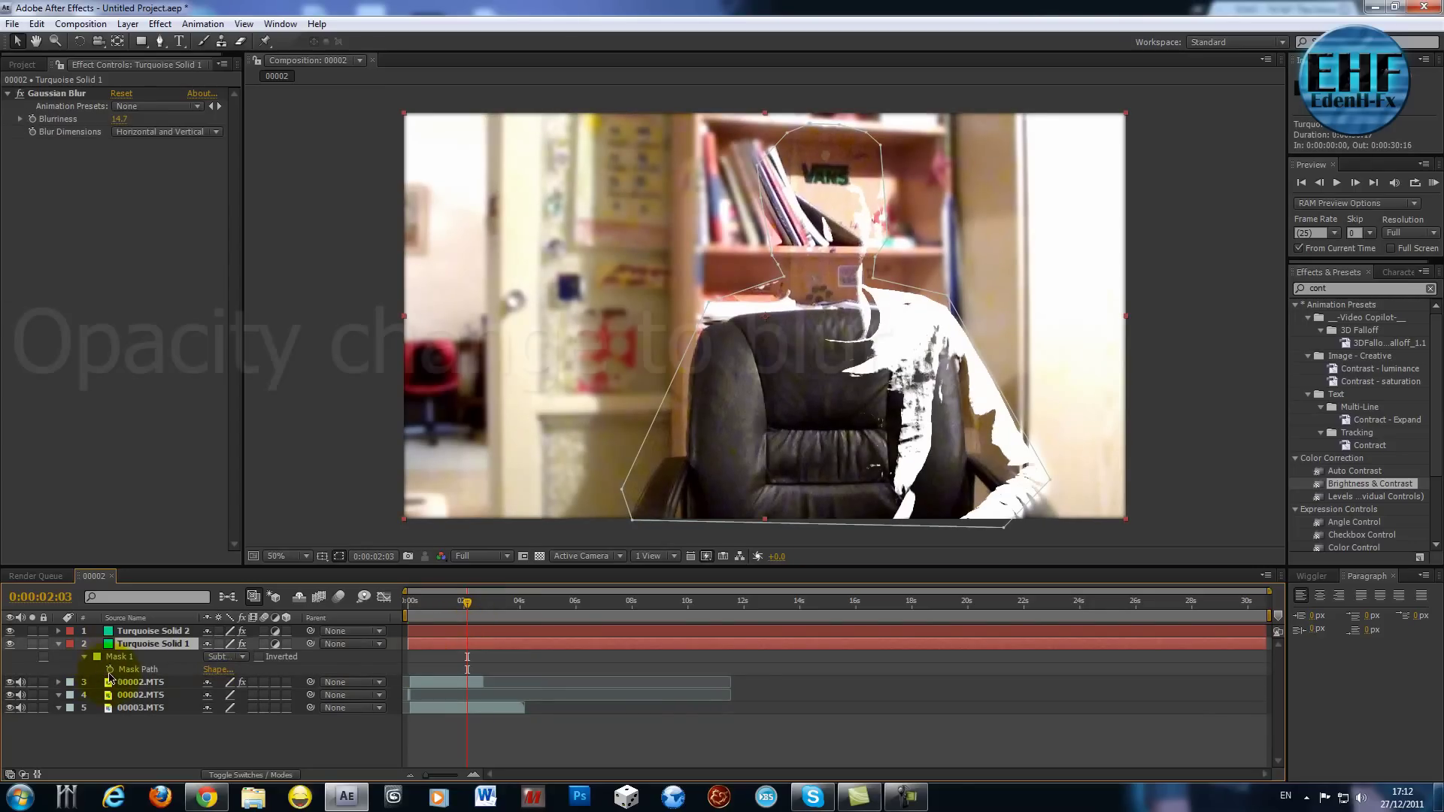
key("m")
key("m")
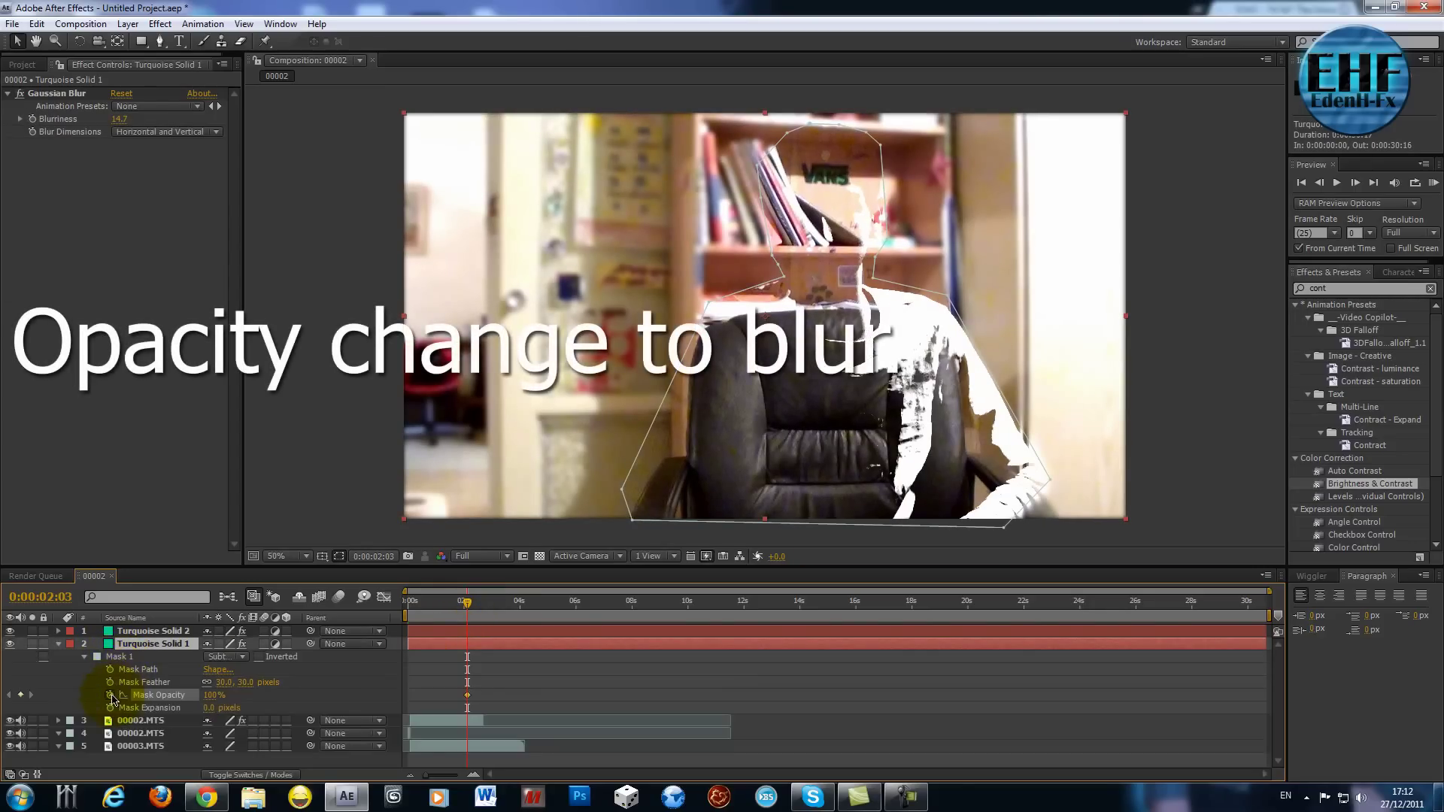
left_click(479, 608)
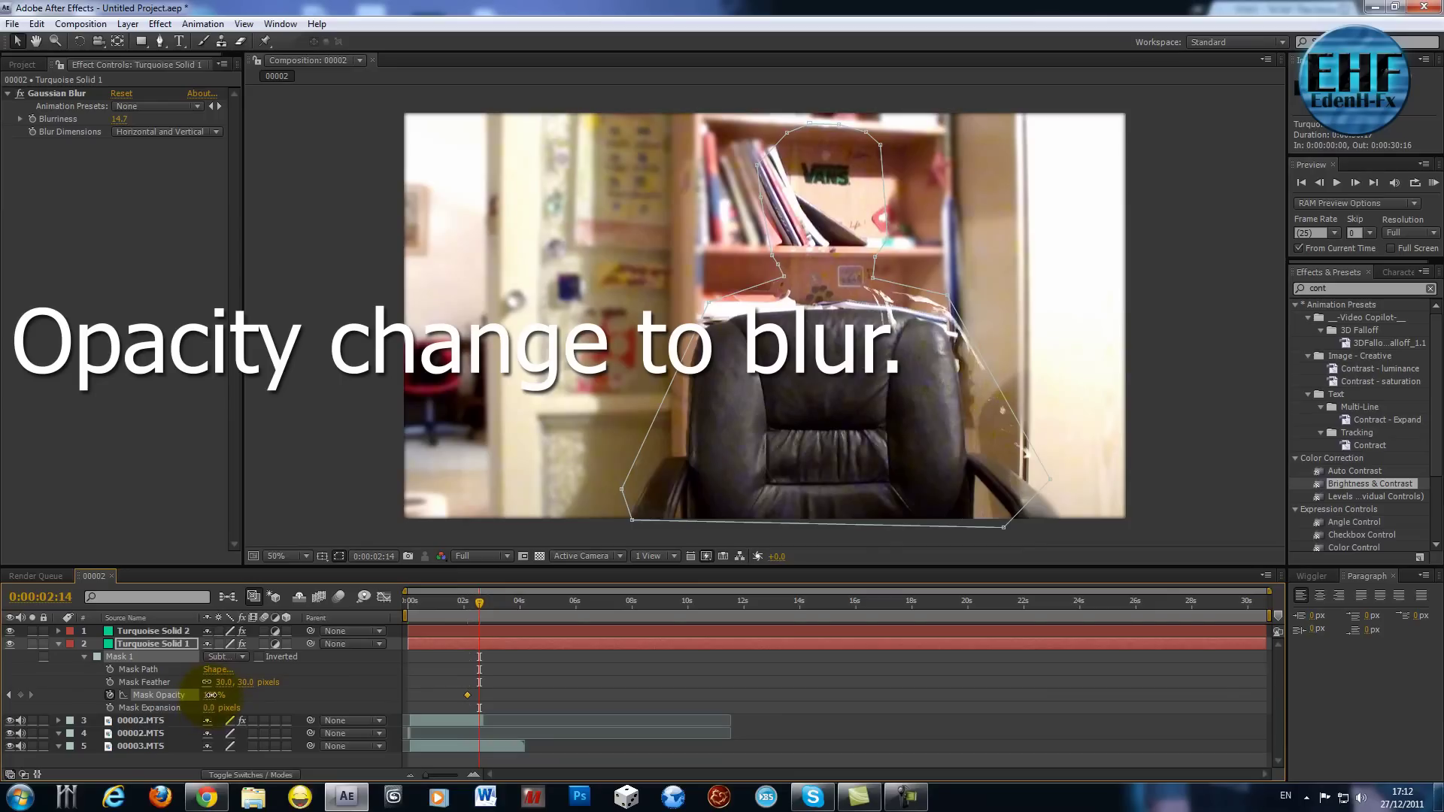
left_click_drag(150, 696, 69, 697)
left_click_drag(479, 606, 517, 610)
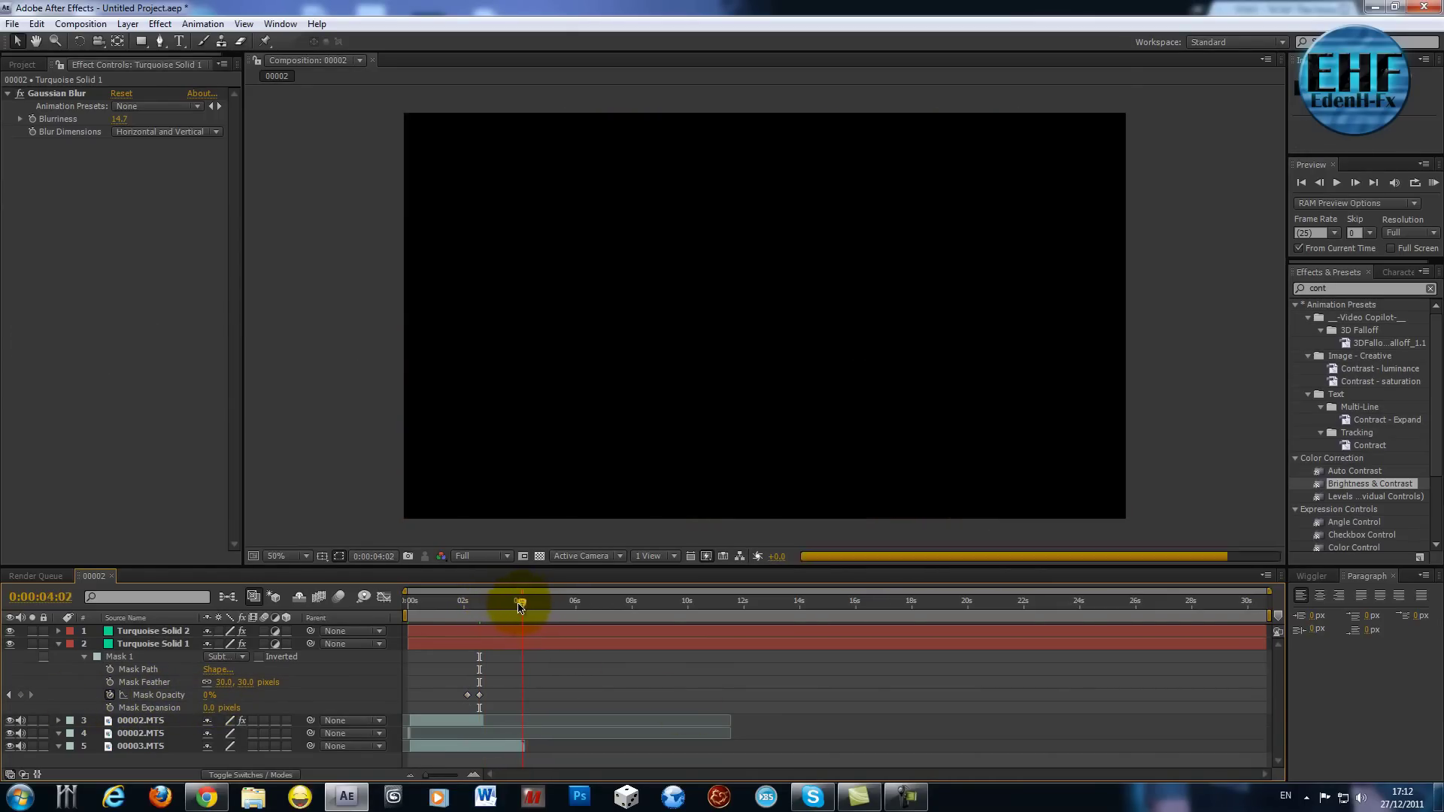
- Trim the start of 00003.MTS to the current time
left_click(510, 746)
key("alt+bracketleft")
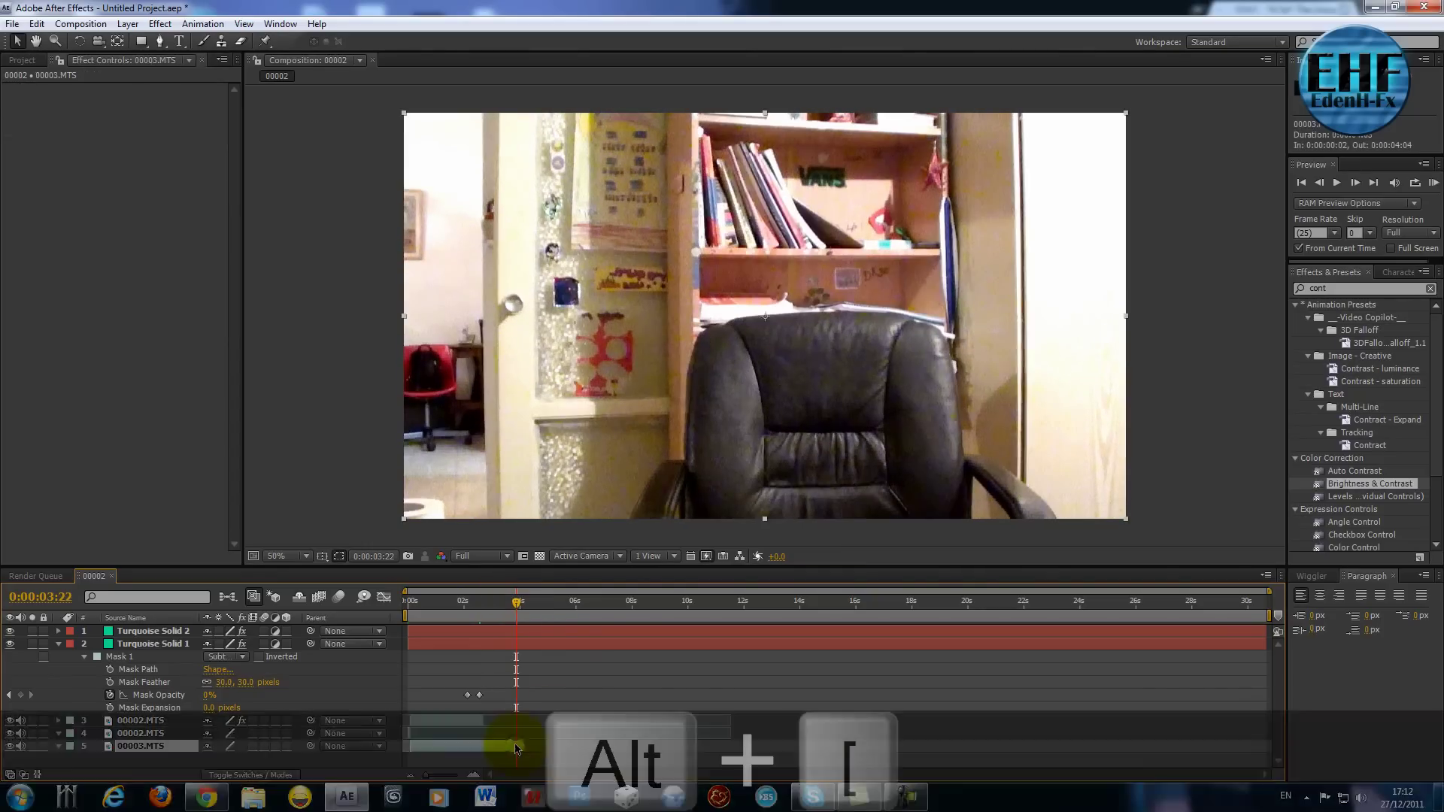
left_click(540, 718)
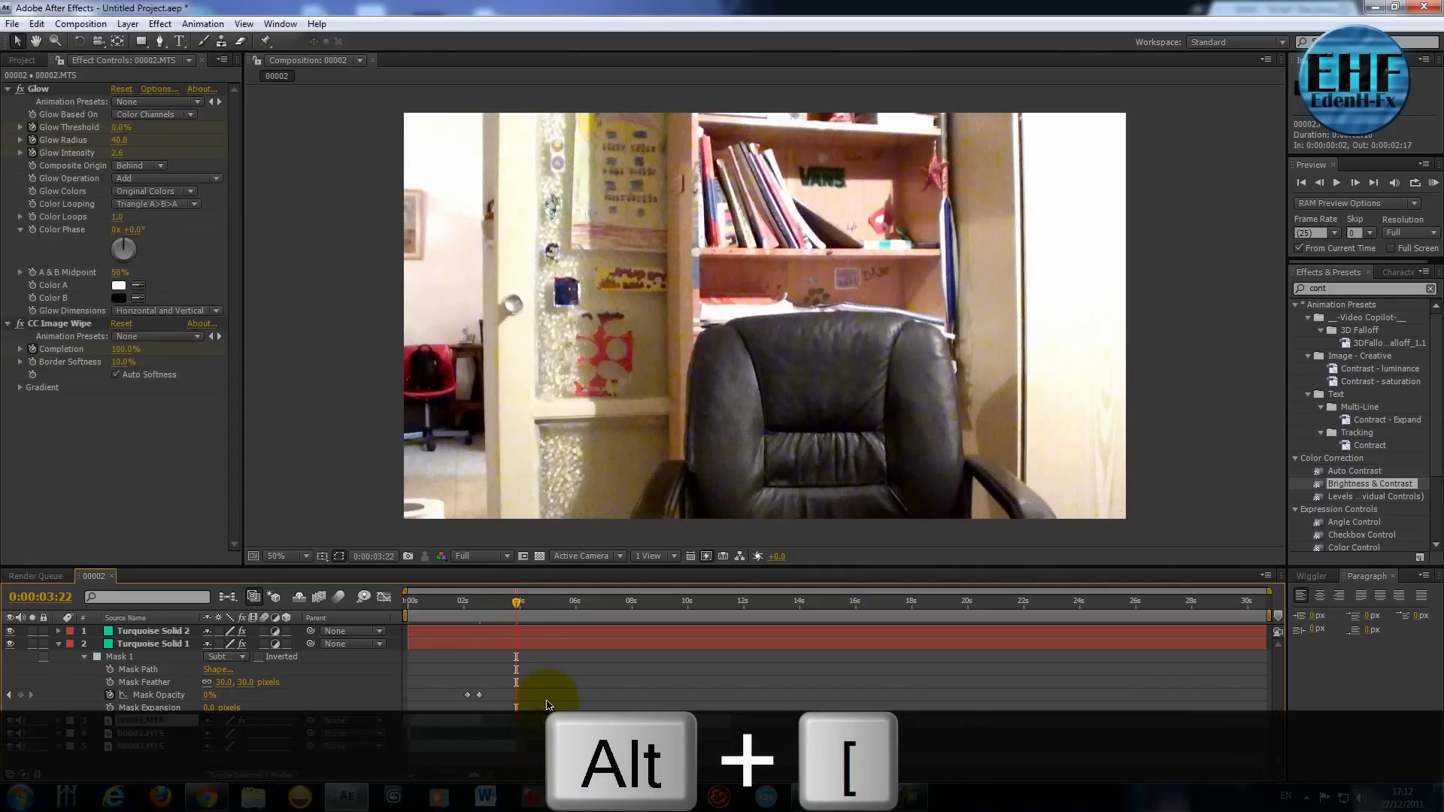
- Import the Untitled-1.png logo image into the project
left_click(22, 60)
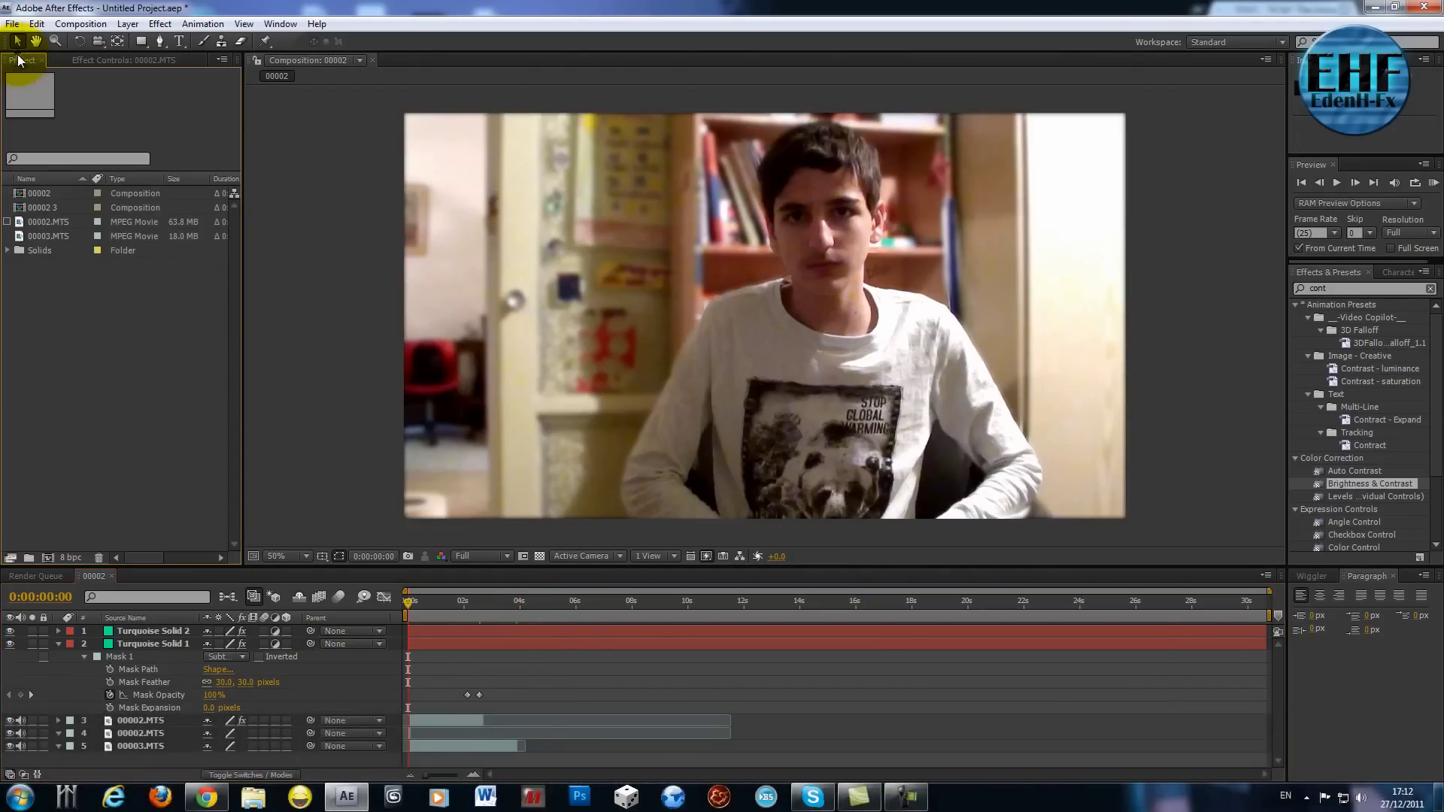
double_click(71, 329)
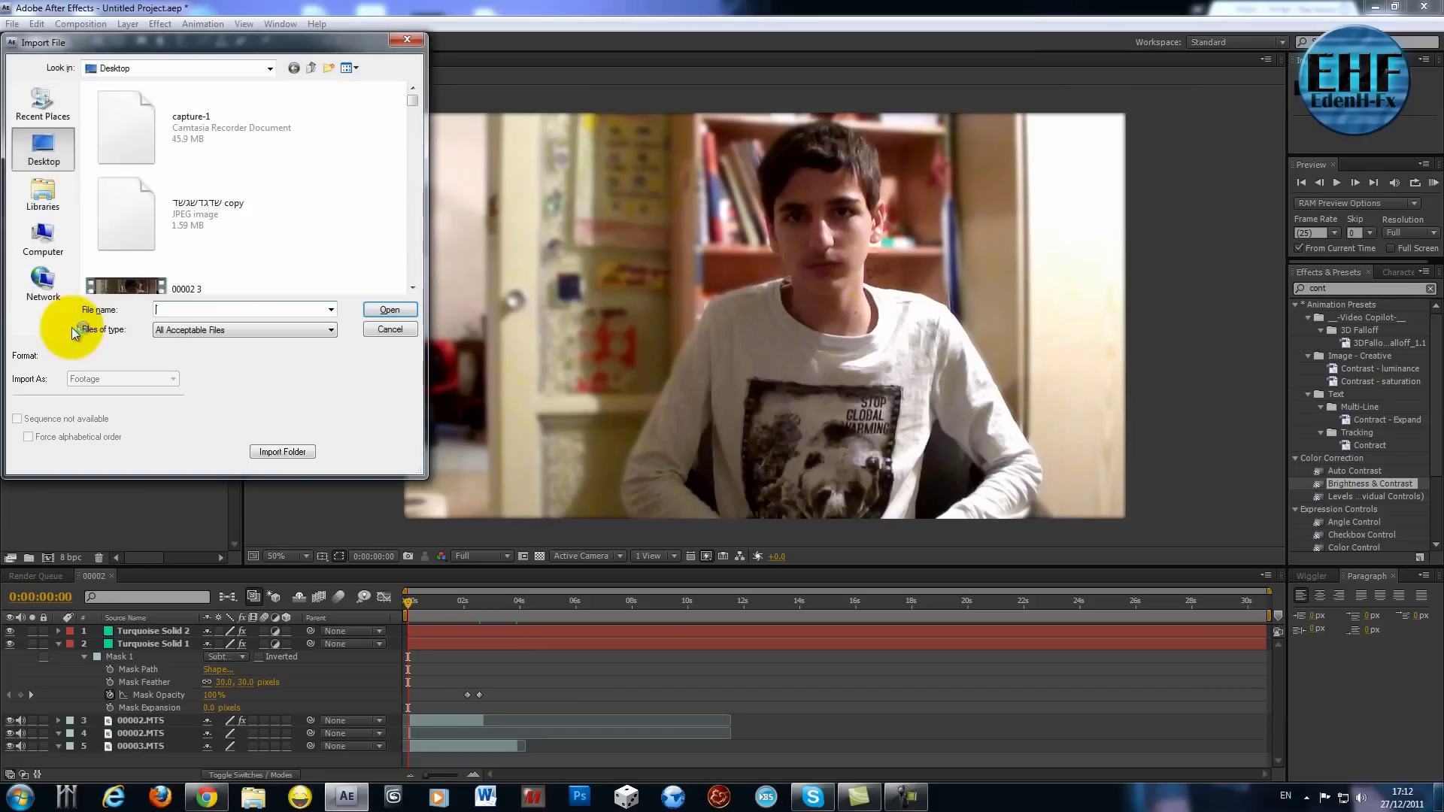
scroll(338, 225, "down", 1)
scroll(344, 224, "down", 1)
scroll(341, 224, "down", 2)
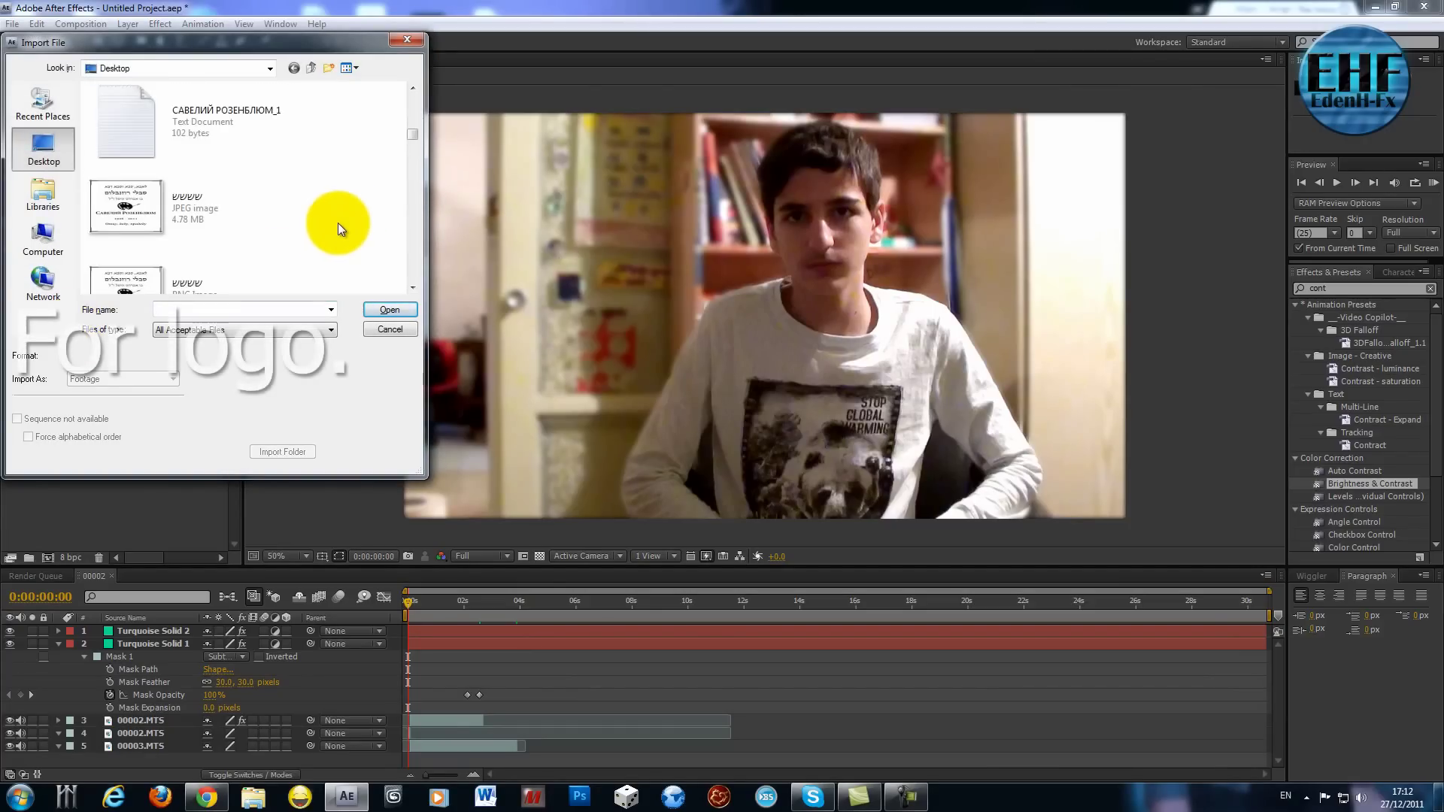
scroll(337, 222, "down", 1)
scroll(338, 221, "down", 1)
scroll(338, 222, "down", 1)
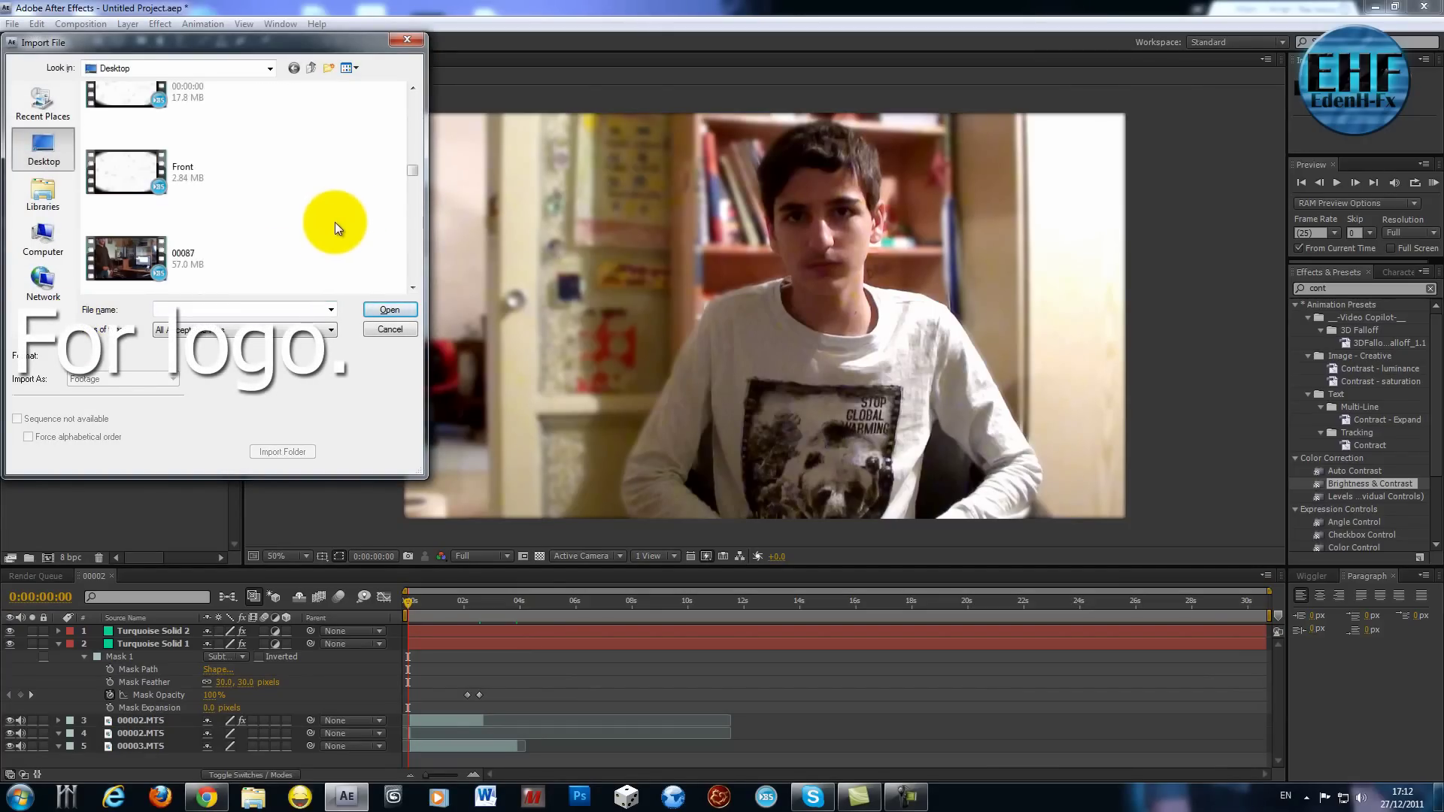
scroll(335, 222, "down", 1)
double_click(207, 207)
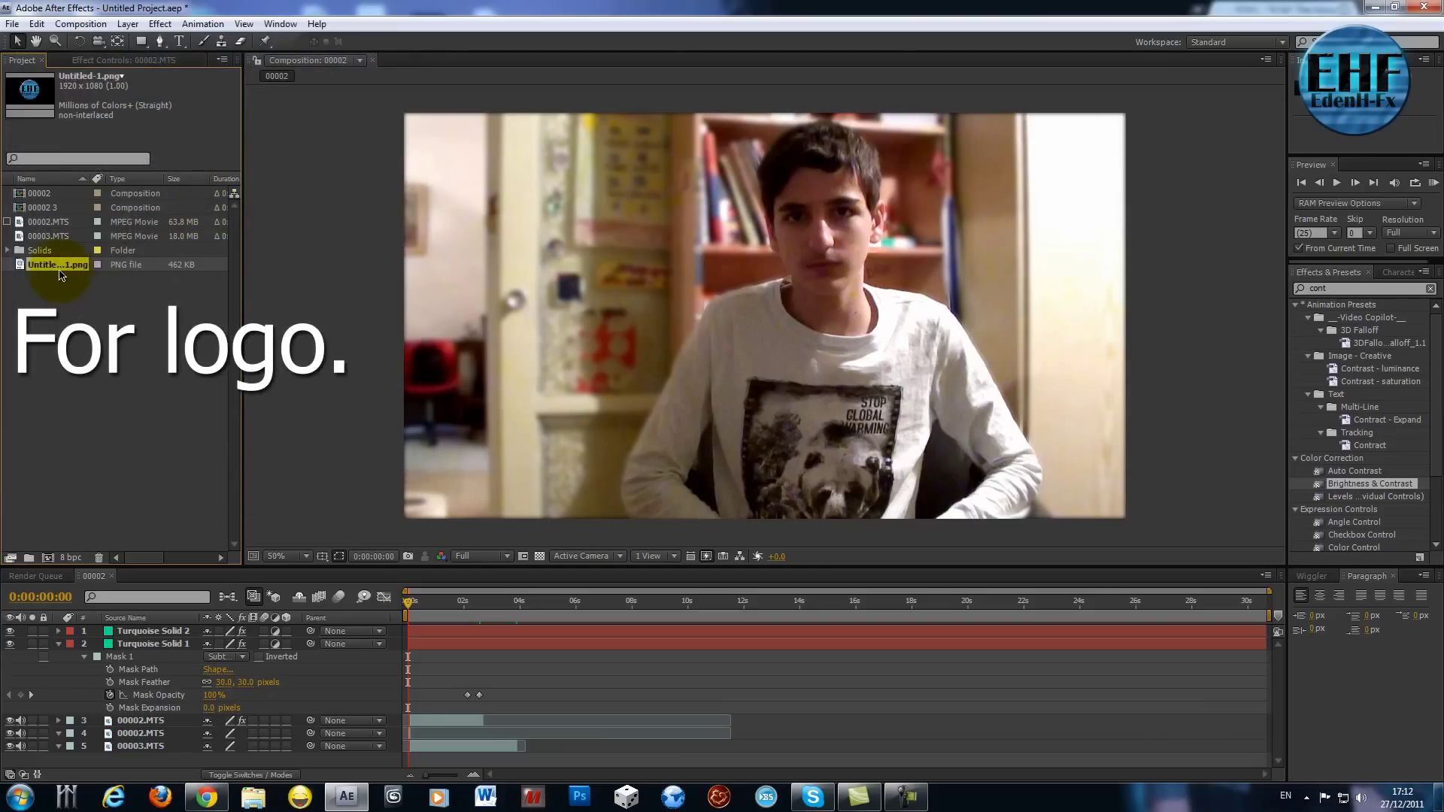
- Add the logo to the composition, scale it to about 31%, and place it top-right
left_click_drag(152, 655, 154, 632)
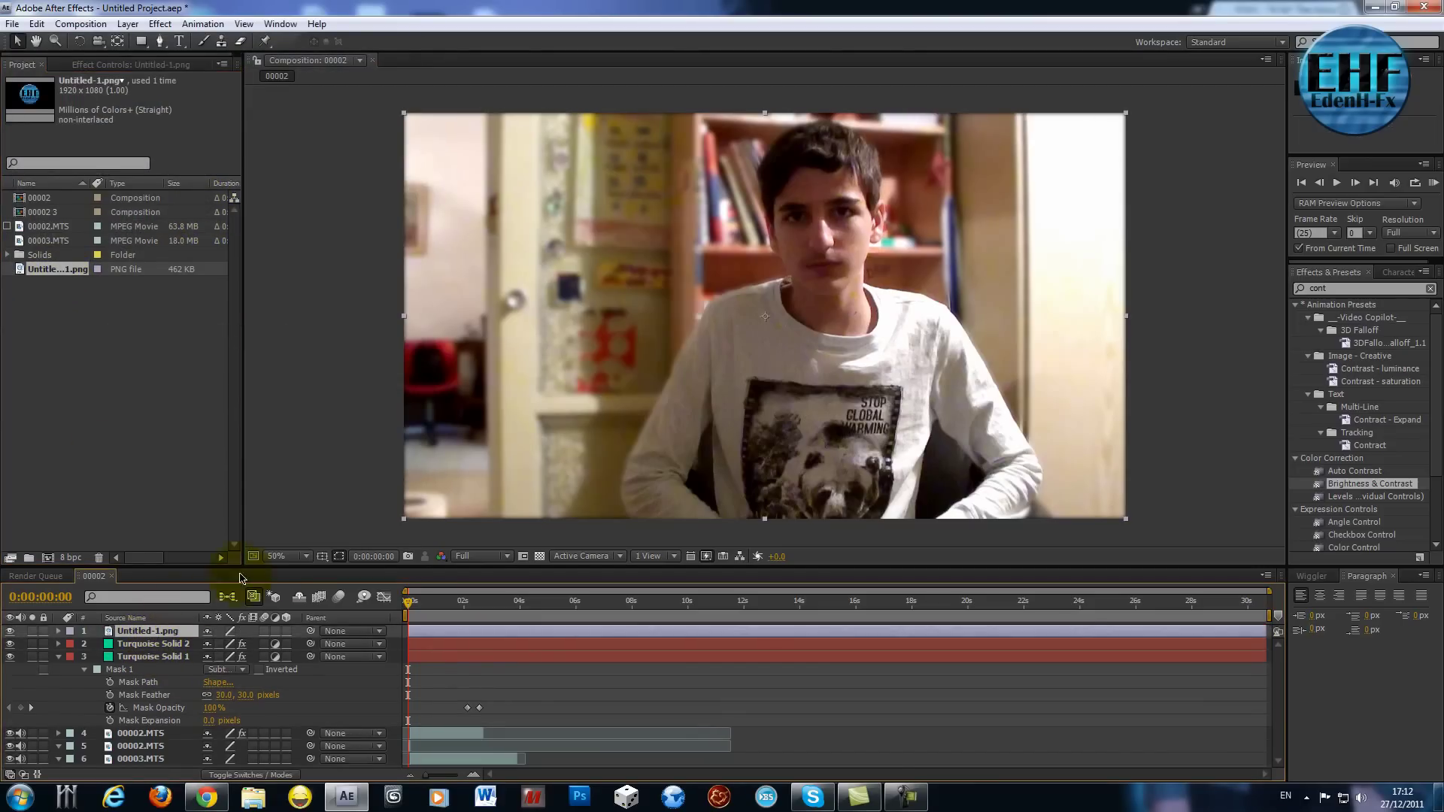
left_click_drag(251, 649, 232, 644)
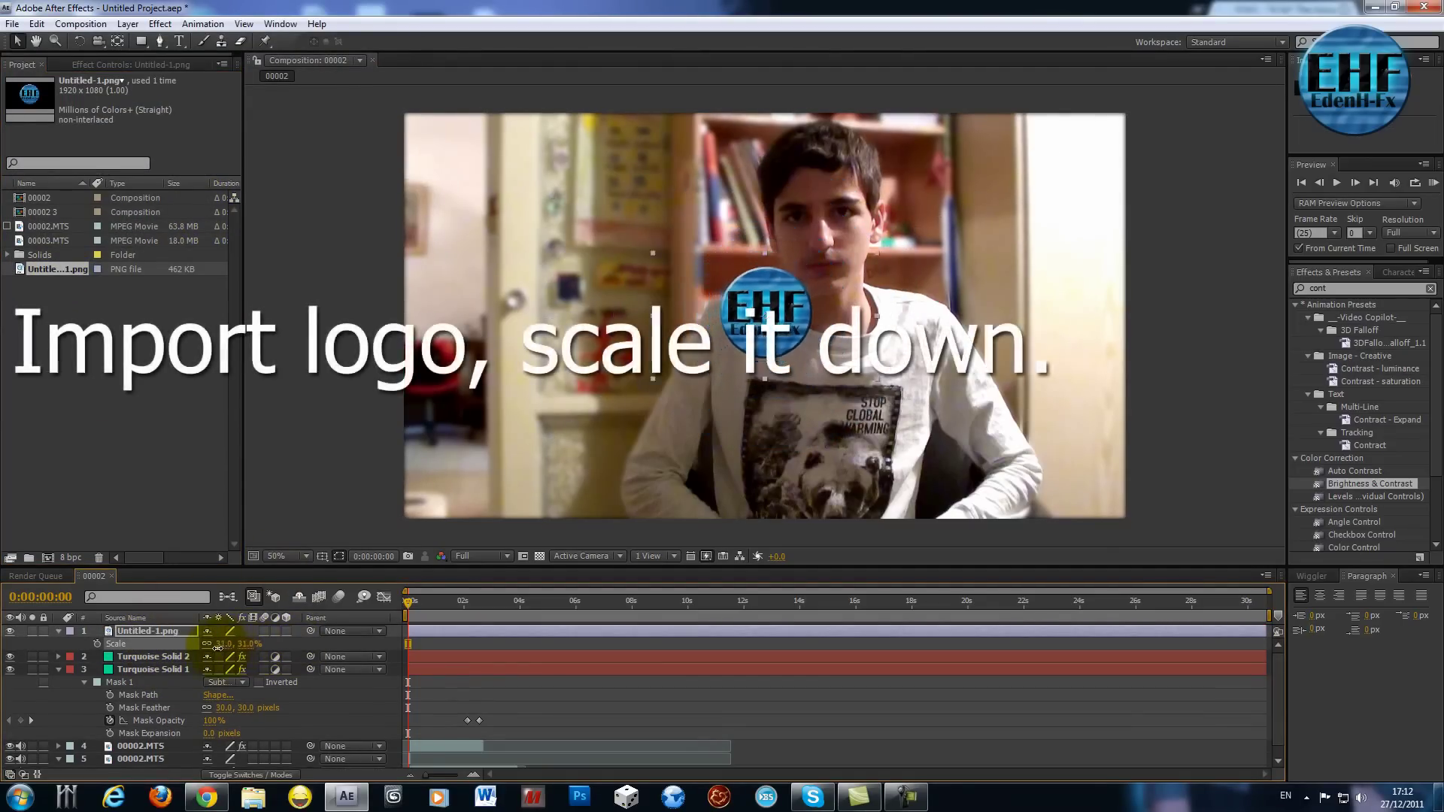
left_click_drag(835, 282, 1142, 134)
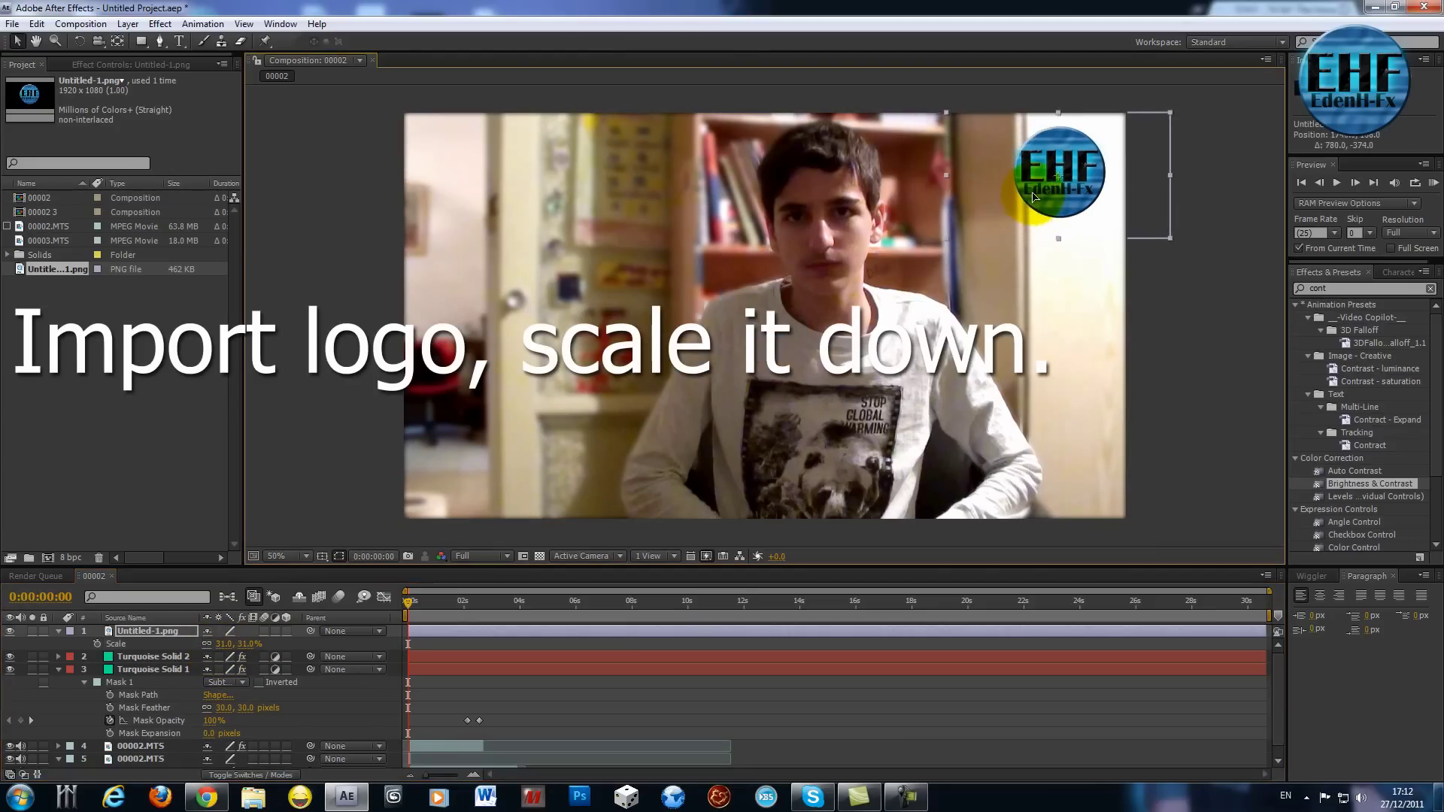
key("ctrl+a")
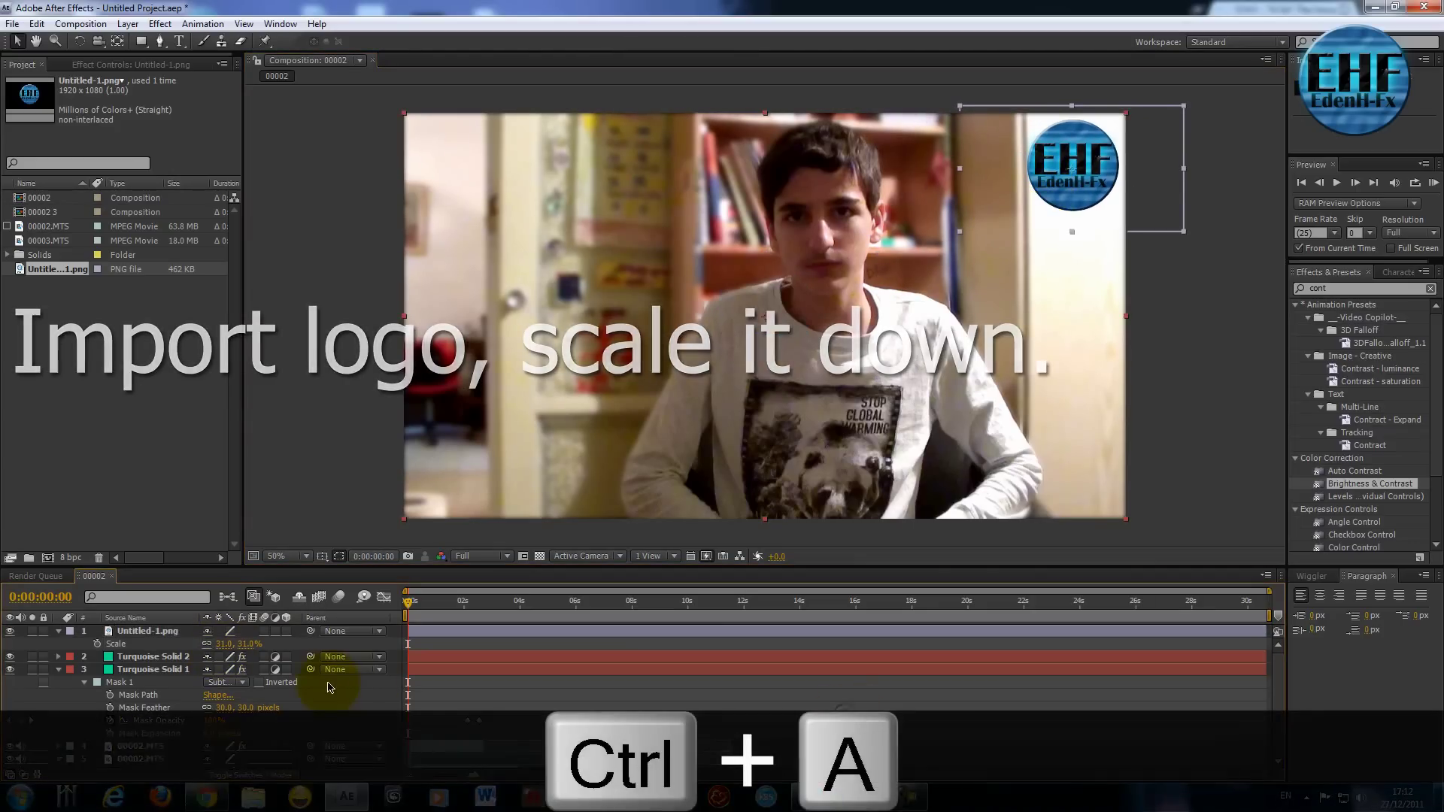
left_click(198, 745)
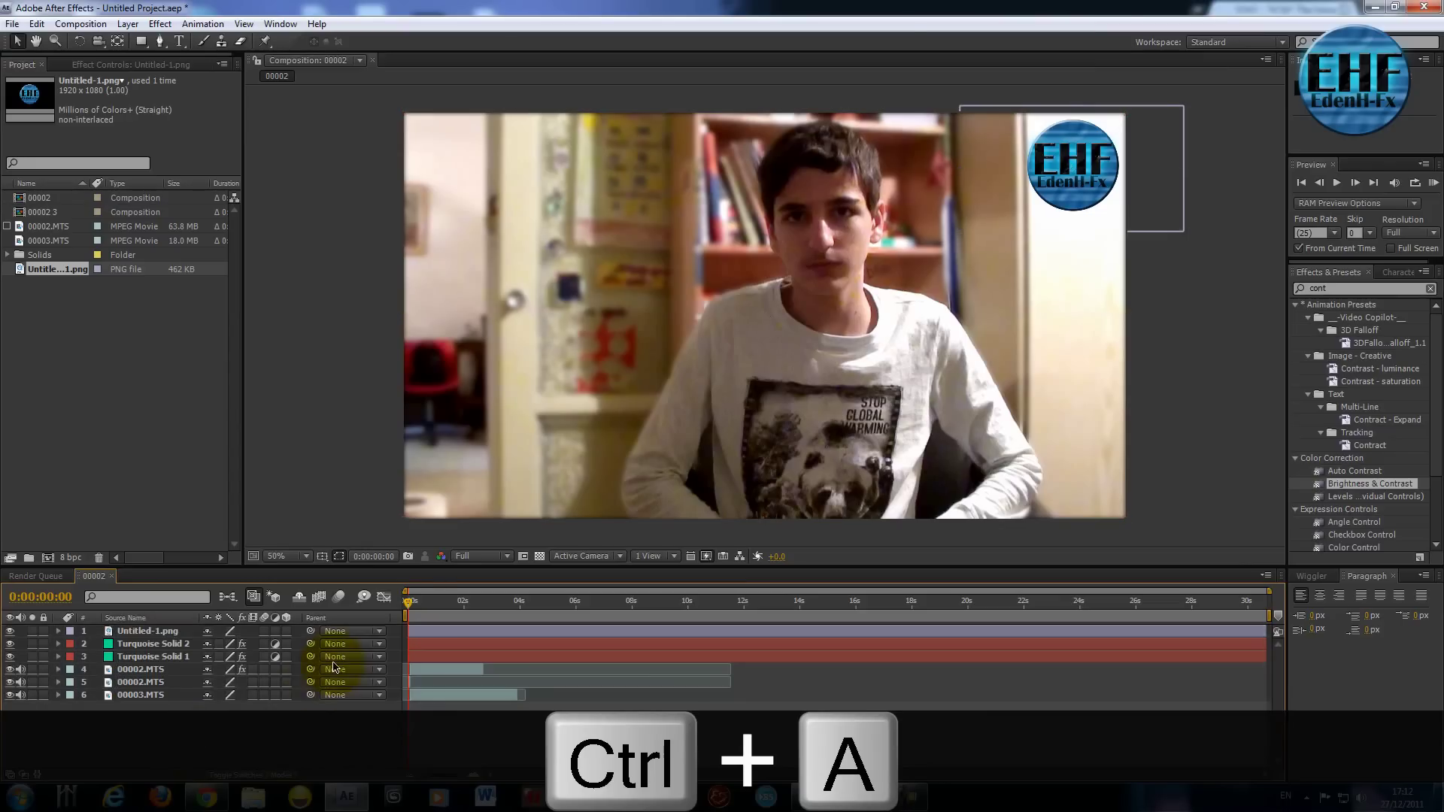